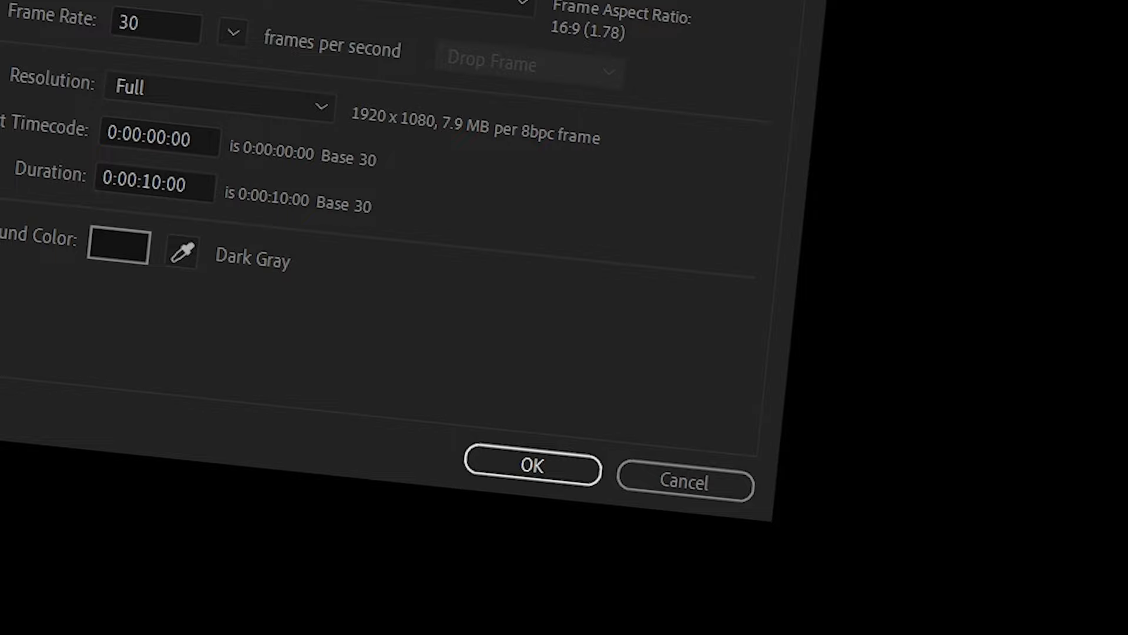
# - Confirm the 30 fps, 10-second composition settings and create a black, comp-size solid named bg in the new composition
pyautogui.click(541, 473)
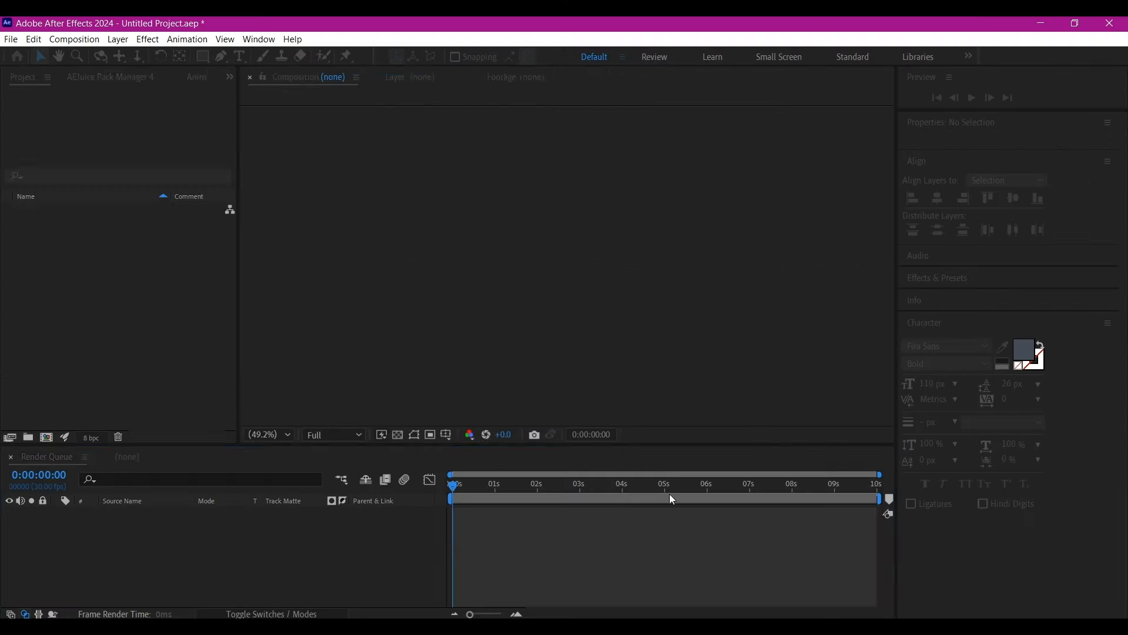
pyautogui.rightClick(386, 544)
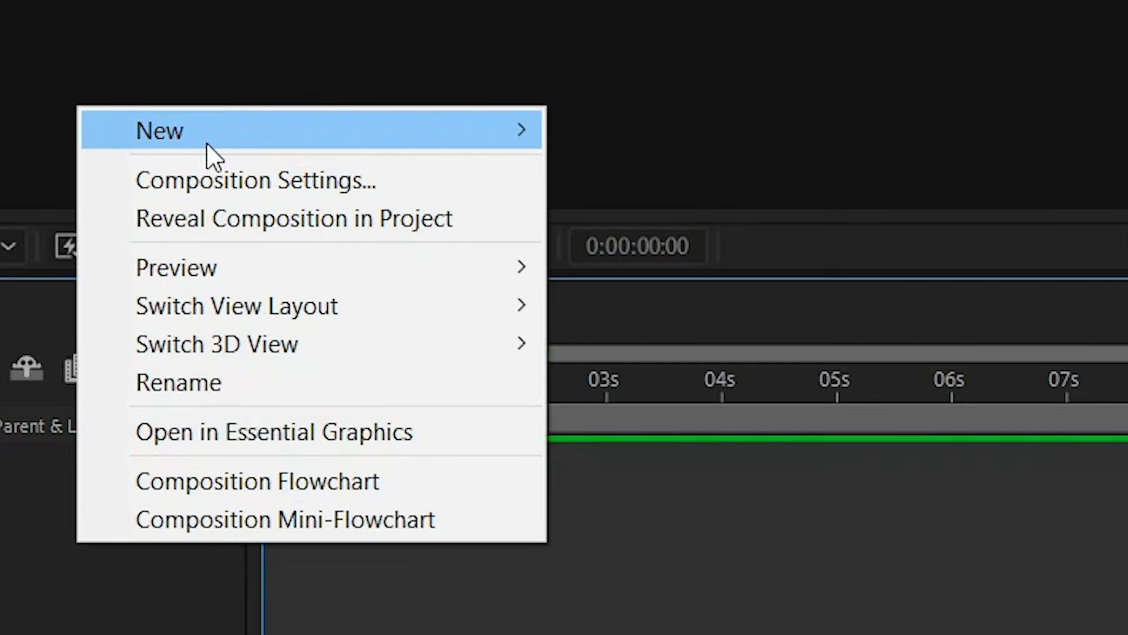
pyautogui.moveTo(435, 391)
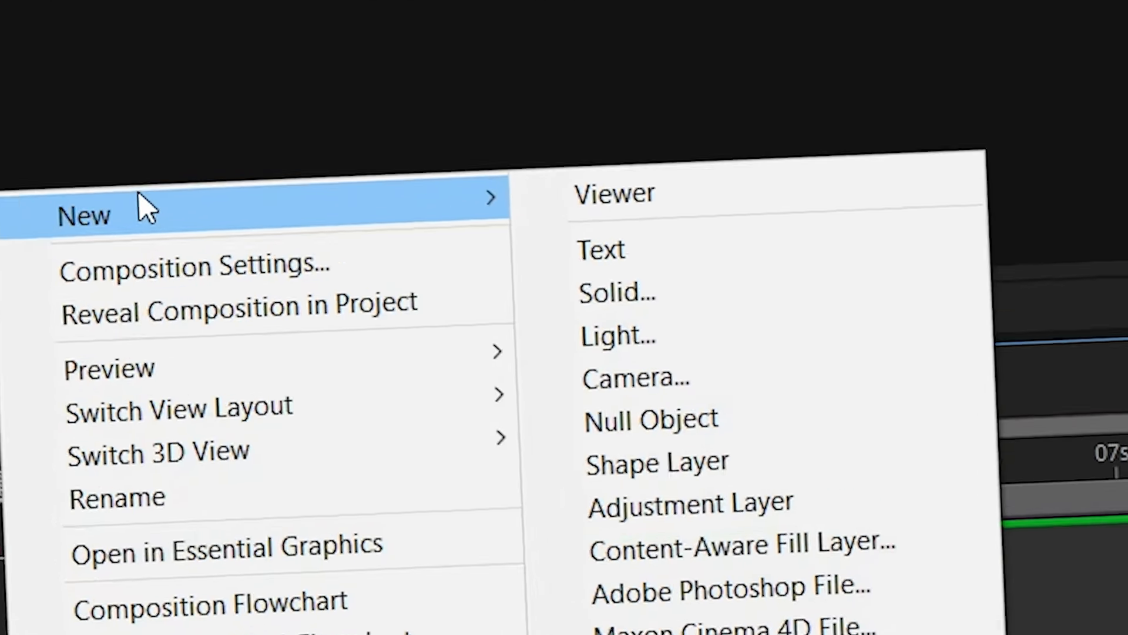
pyautogui.click(624, 298)
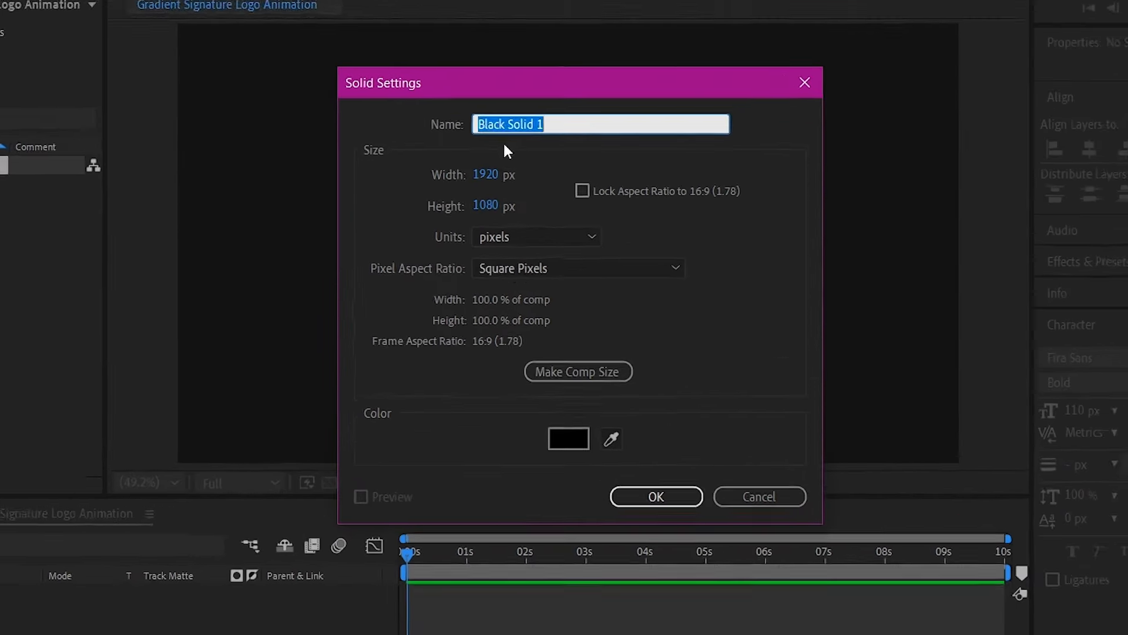
pyautogui.write('bg')
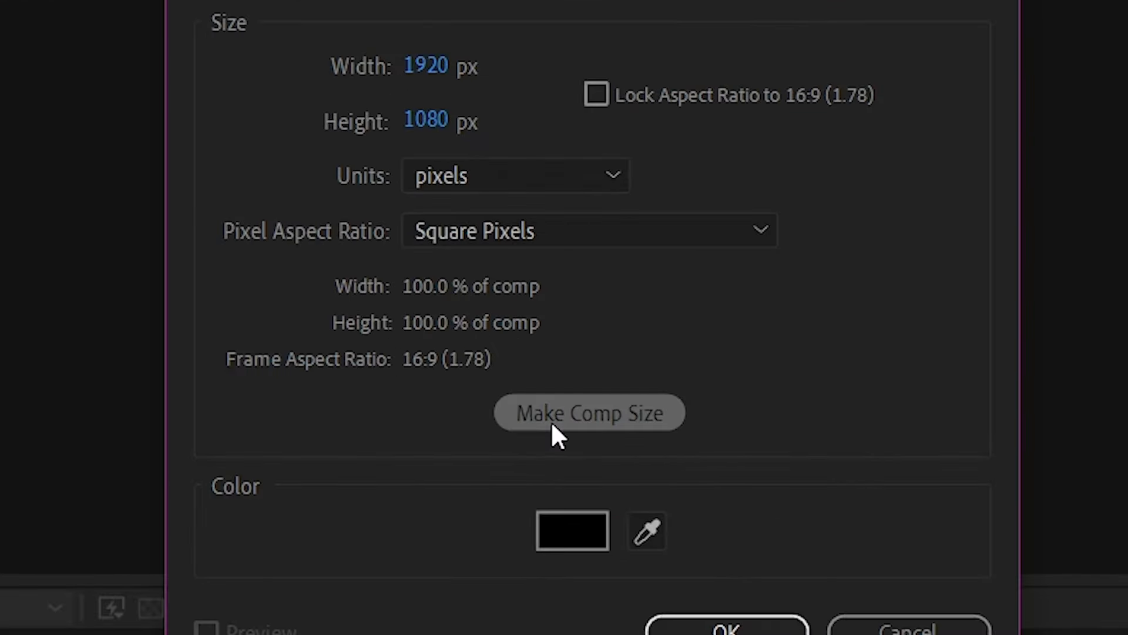
pyautogui.click(552, 381)
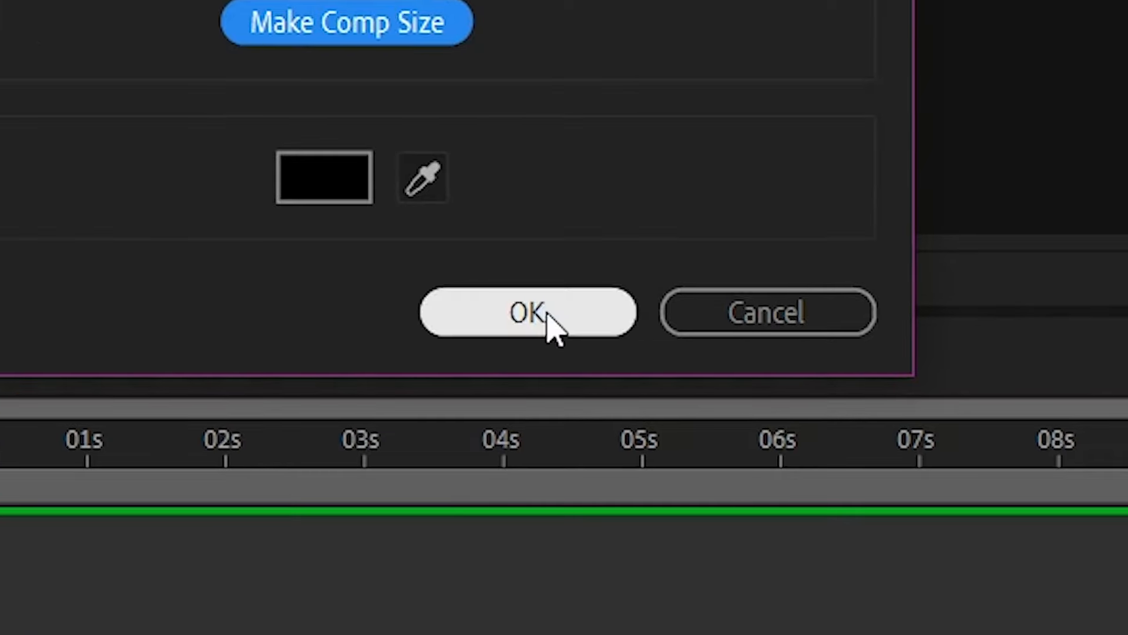
pyautogui.click(589, 385)
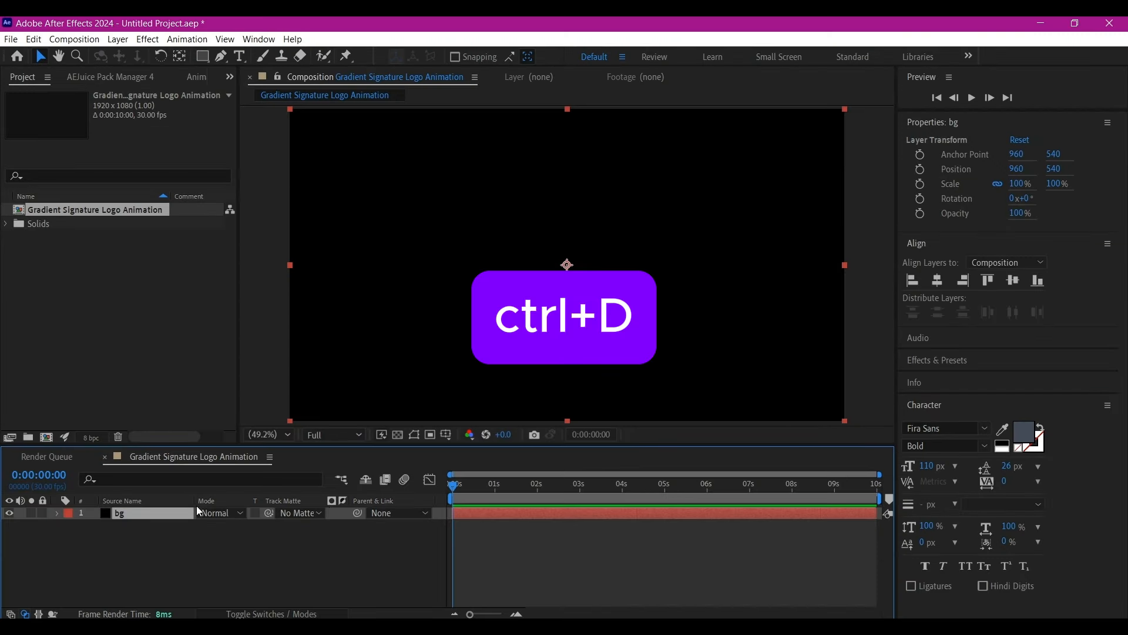
# - Duplicate the bg solid, rename the copy gradint, and hide it
pyautogui.hotkey('ctrl', 'd')
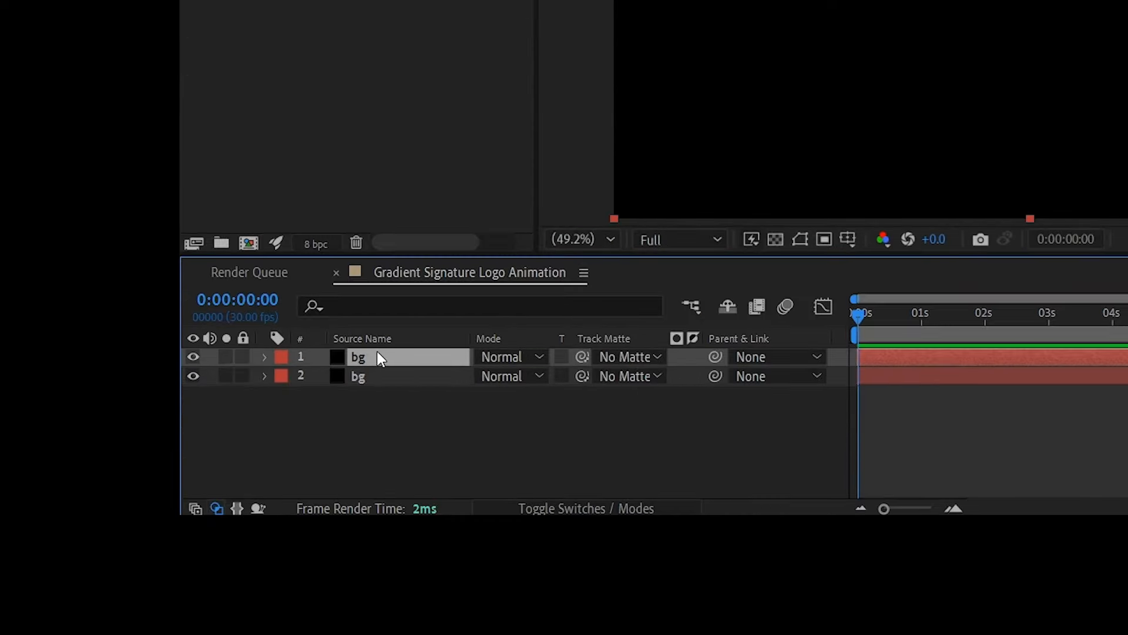
pyautogui.press('Return')
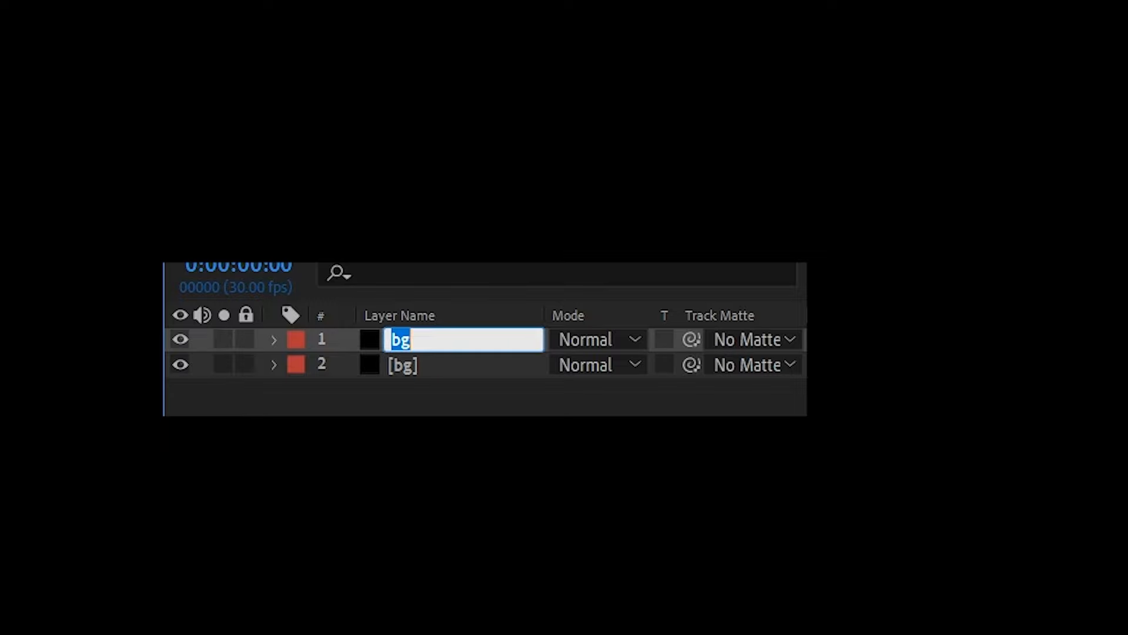
pyautogui.write('gradint')
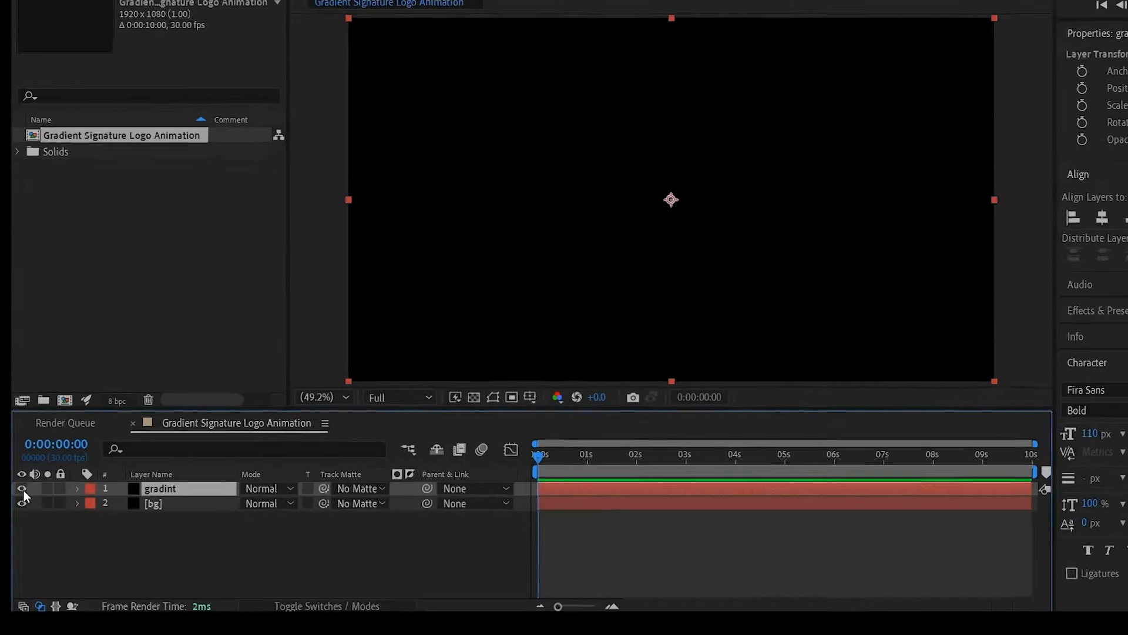
pyautogui.click(9, 514)
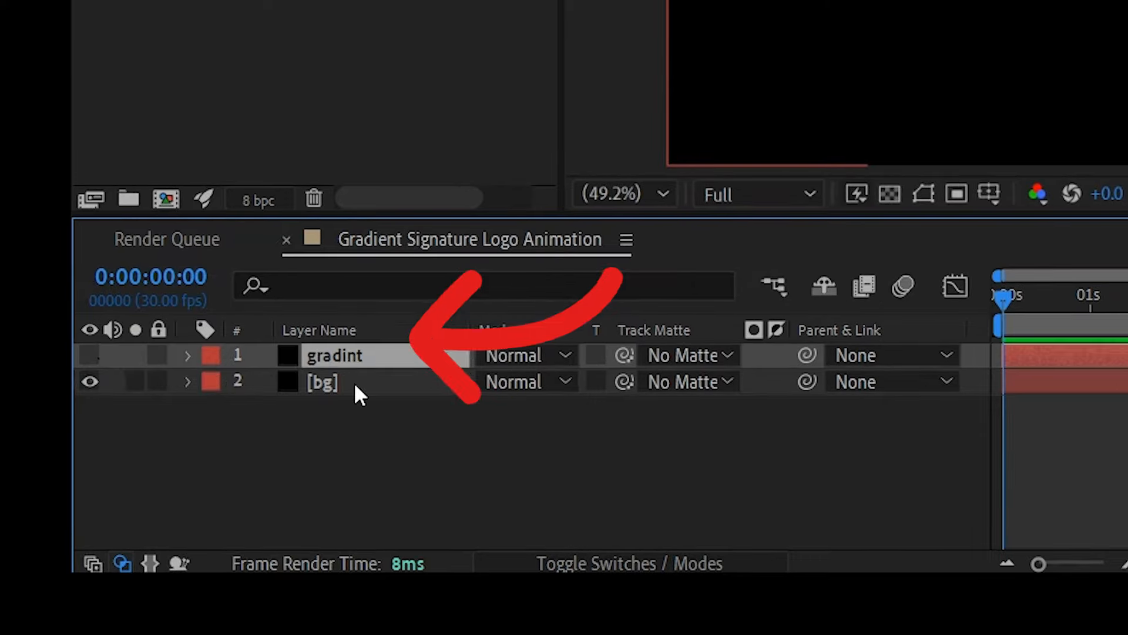
# - Apply the Gradient Ramp effect to the bg layer
pyautogui.click(340, 393)
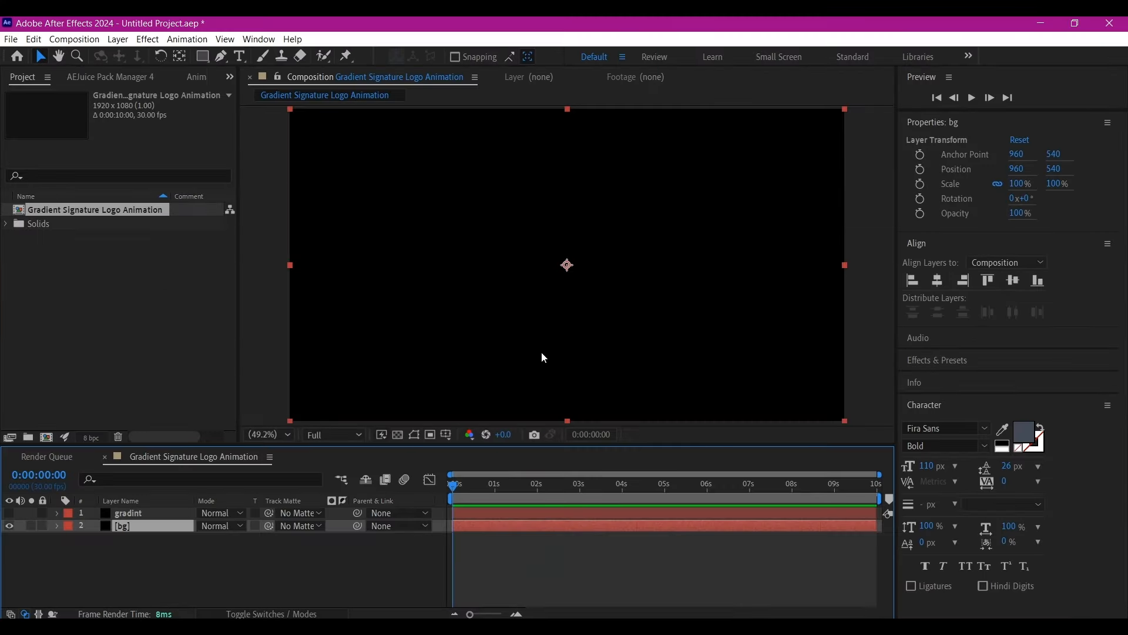
pyautogui.hotkey('ctrl', 'space')
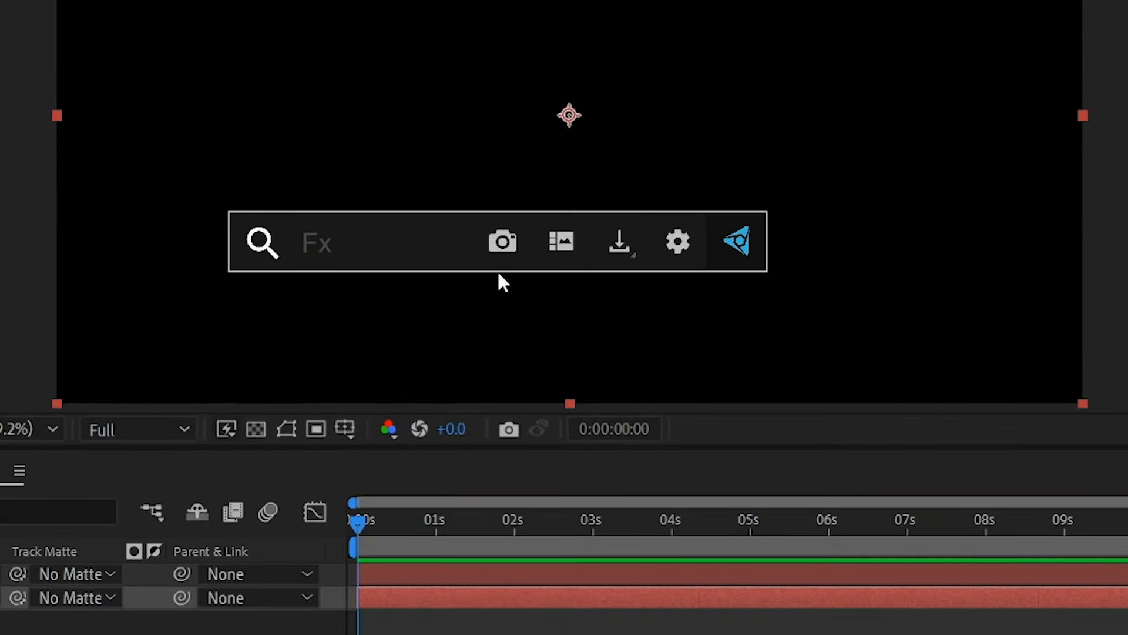
pyautogui.write('ram')
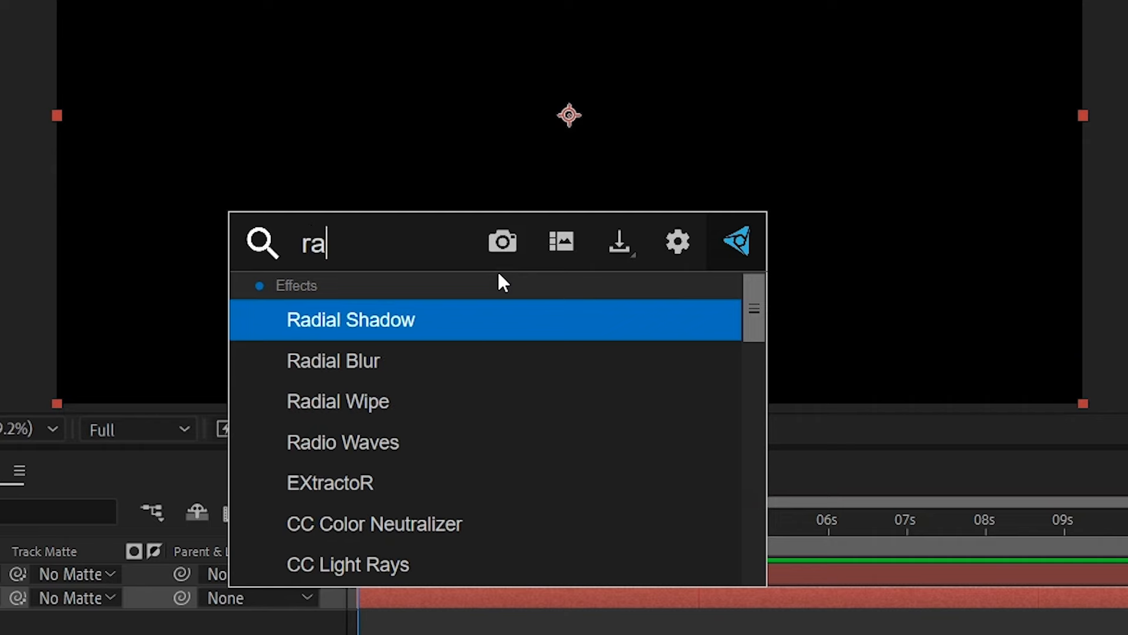
pyautogui.write('p')
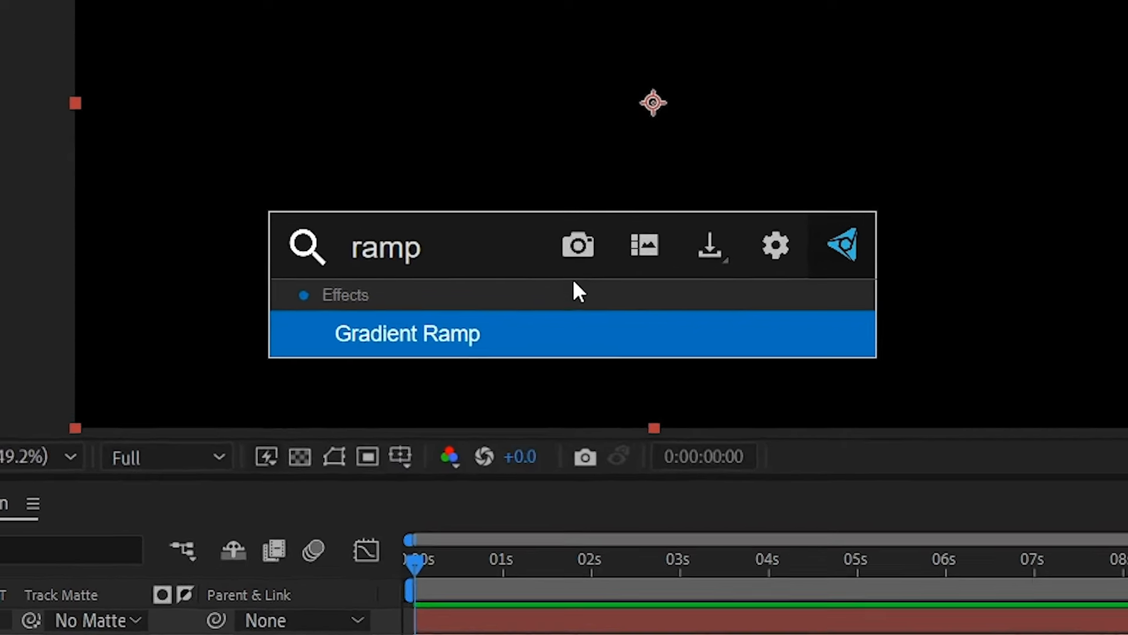
pyautogui.click(546, 367)
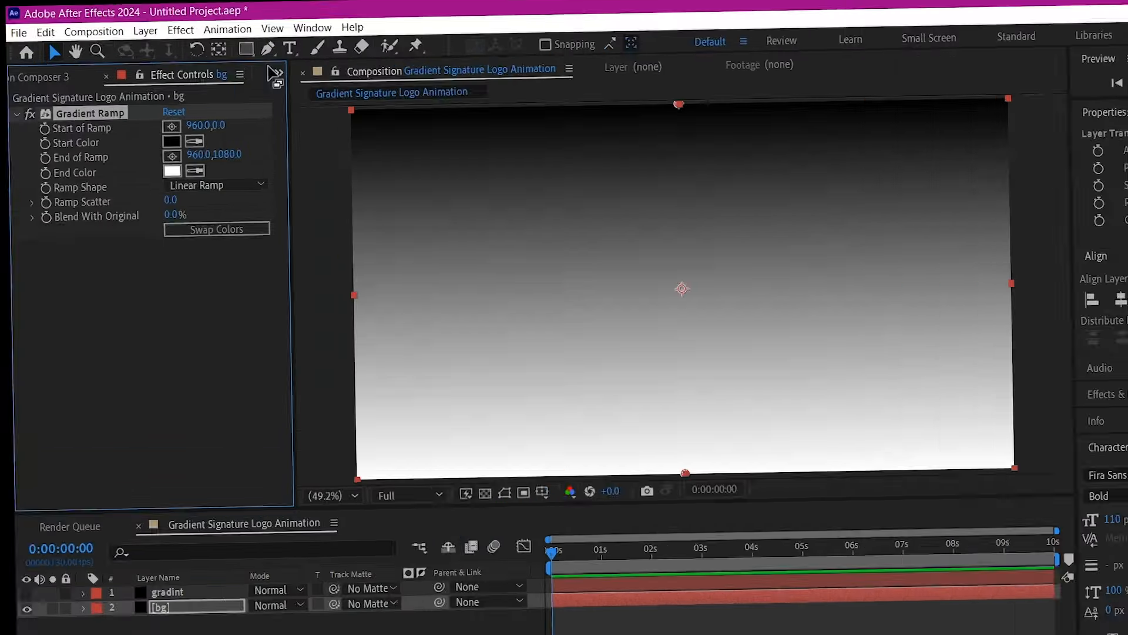
# - Import Signature logo dilim.ai as footage with merged layers and place it between the gradint and bg layers
pyautogui.click(273, 73)
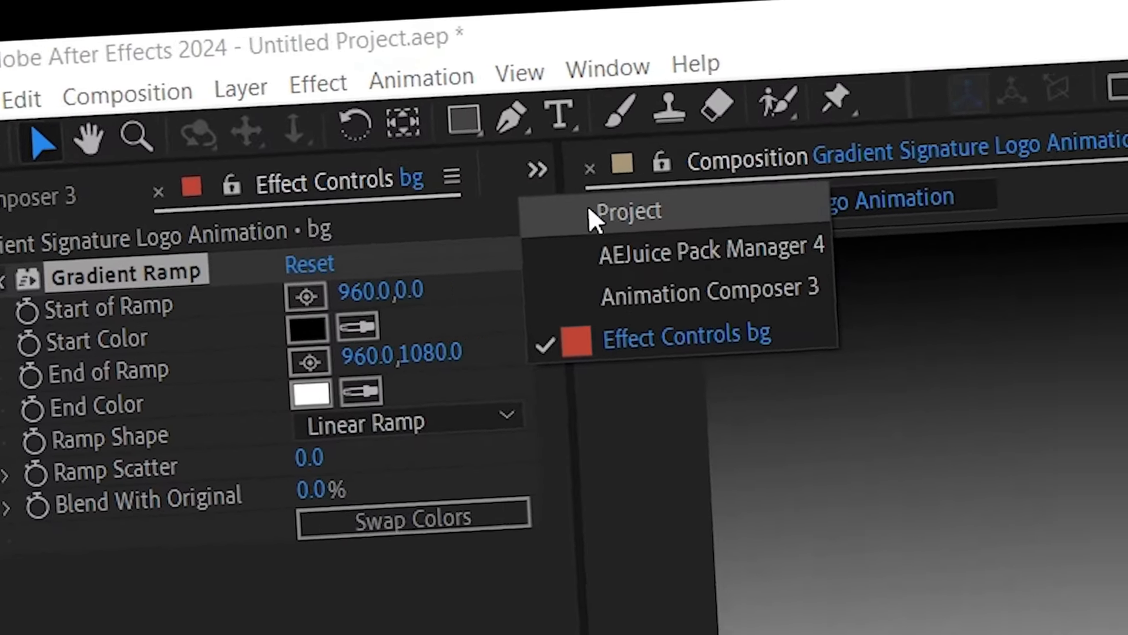
pyautogui.click(306, 82)
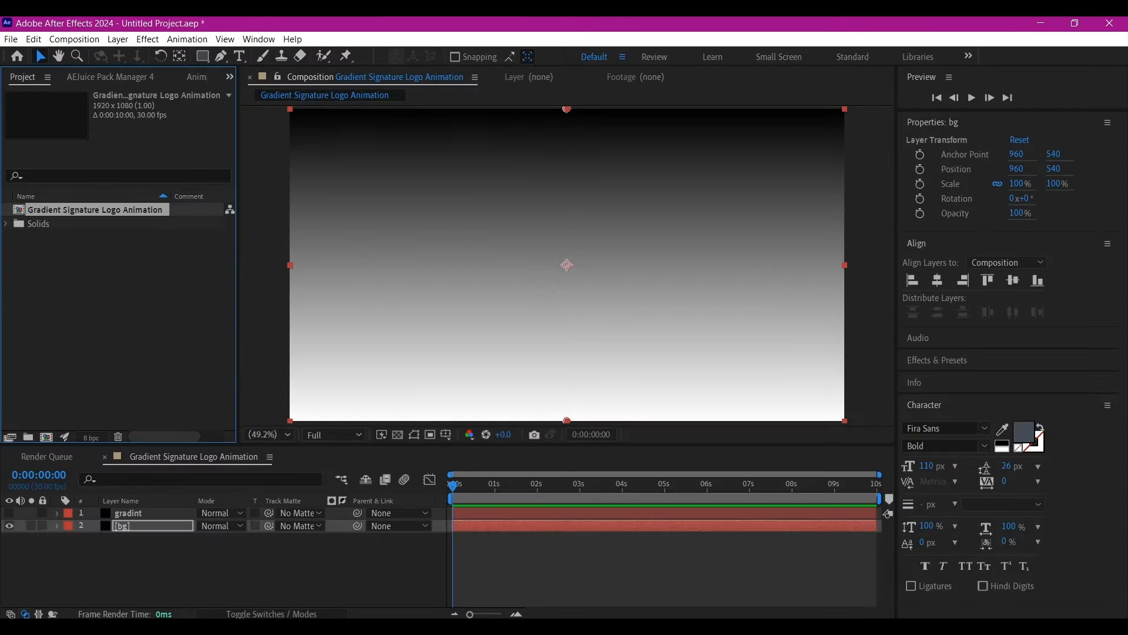
pyautogui.click(302, 588)
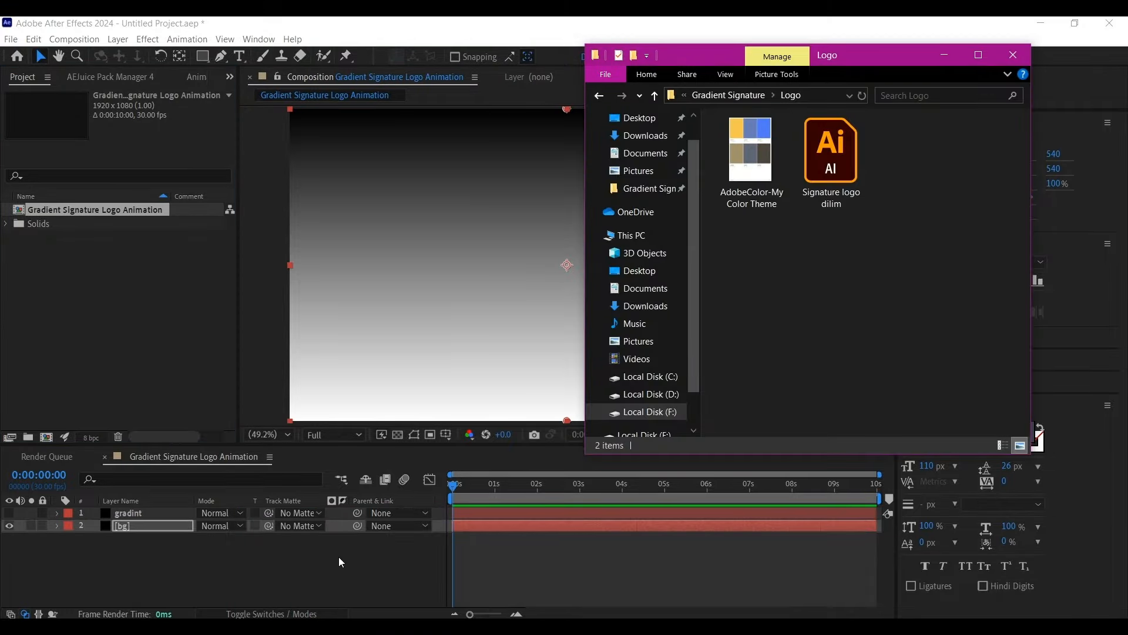
pyautogui.moveTo(834, 138)
pyautogui.mouseDown()
pyautogui.moveTo(58, 312)
pyautogui.moveTo(76, 269)
pyautogui.moveTo(75, 291)
pyautogui.mouseUp()
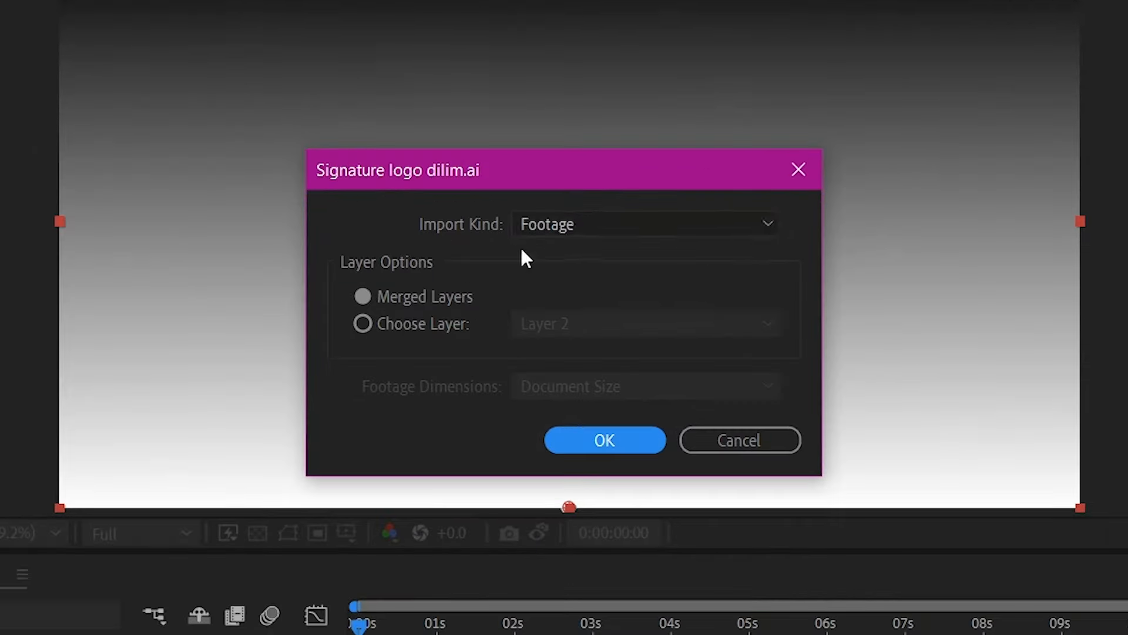
pyautogui.click(586, 224)
pyautogui.click(571, 257)
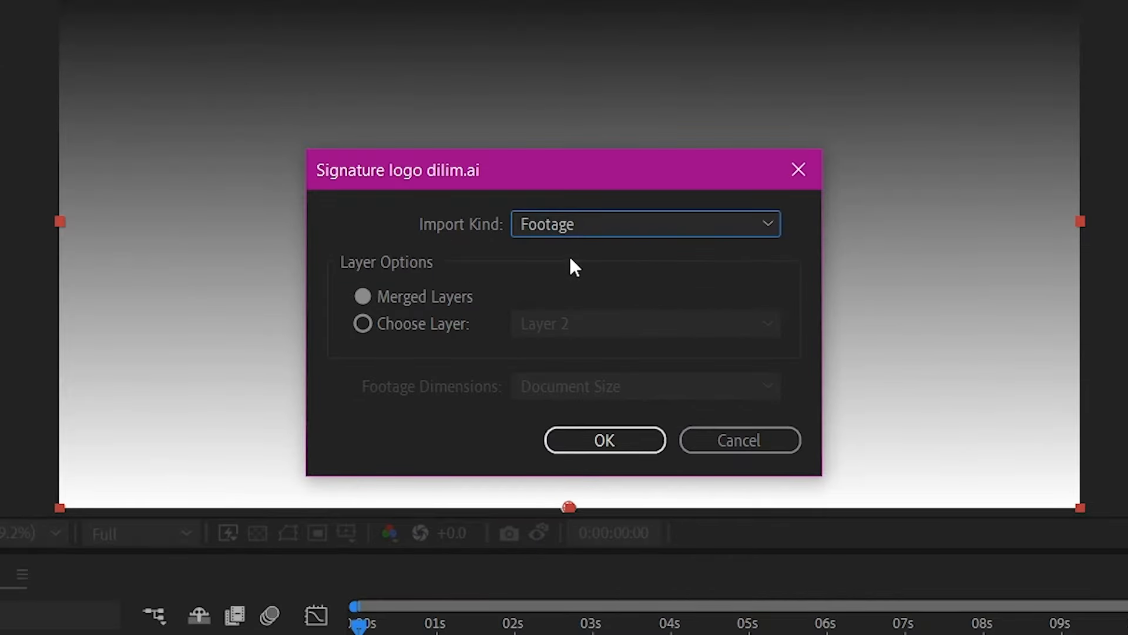
pyautogui.click(582, 441)
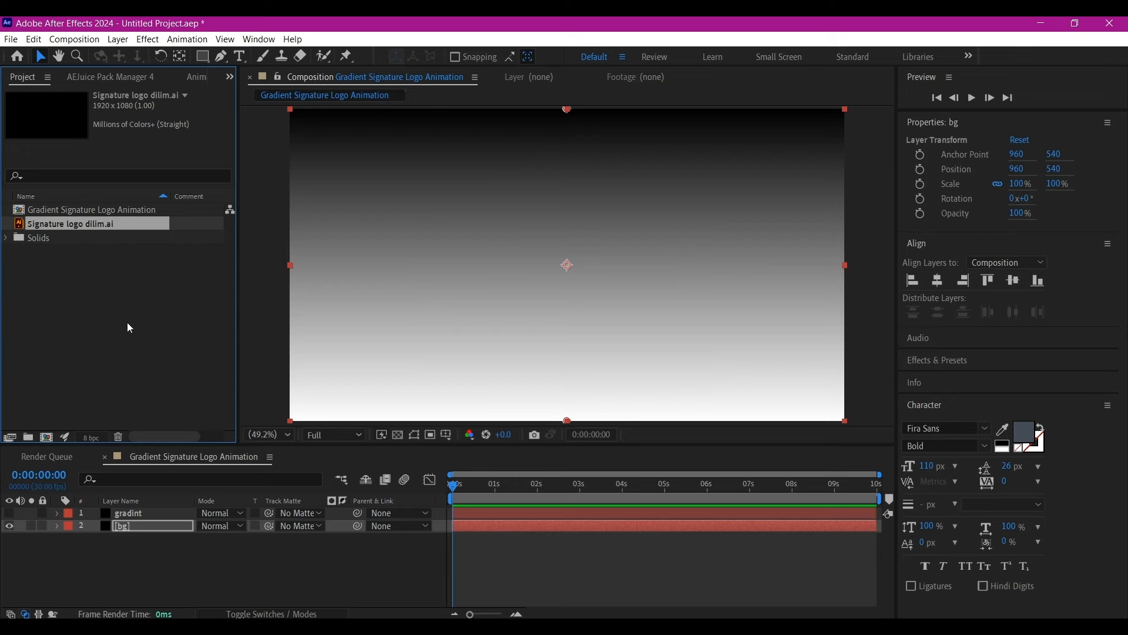
pyautogui.moveTo(60, 226)
pyautogui.mouseDown()
pyautogui.moveTo(115, 524)
pyautogui.moveTo(124, 518)
pyautogui.mouseUp()
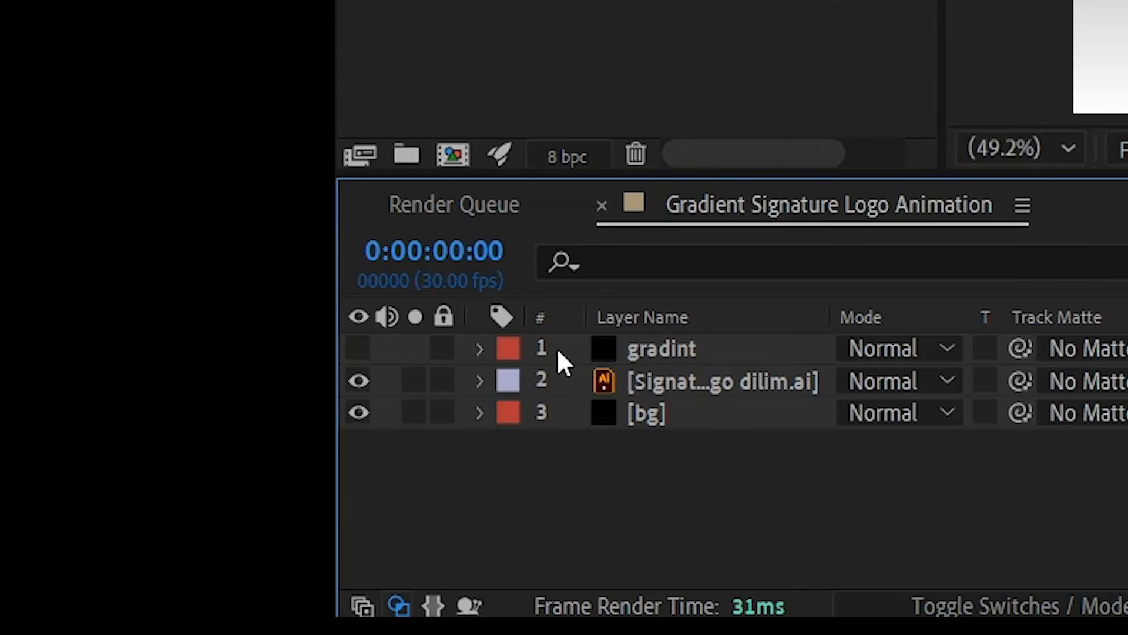
# - Make the gradint layer visible and set its opacity to 50%
pyautogui.click(663, 355)
pyautogui.press('Return')
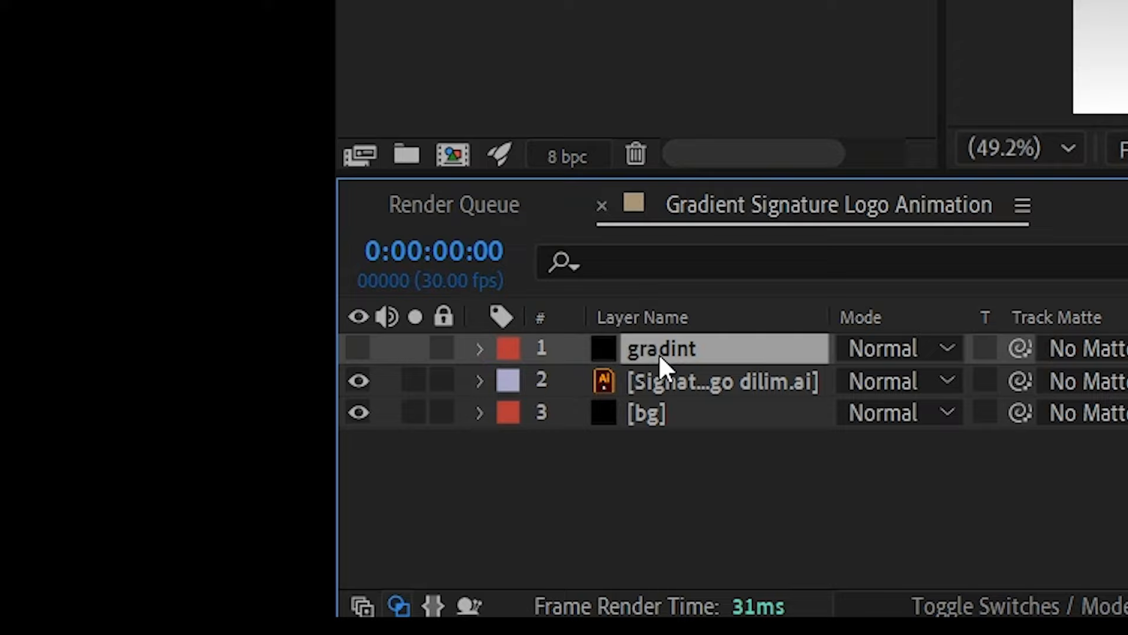
pyautogui.click(358, 348)
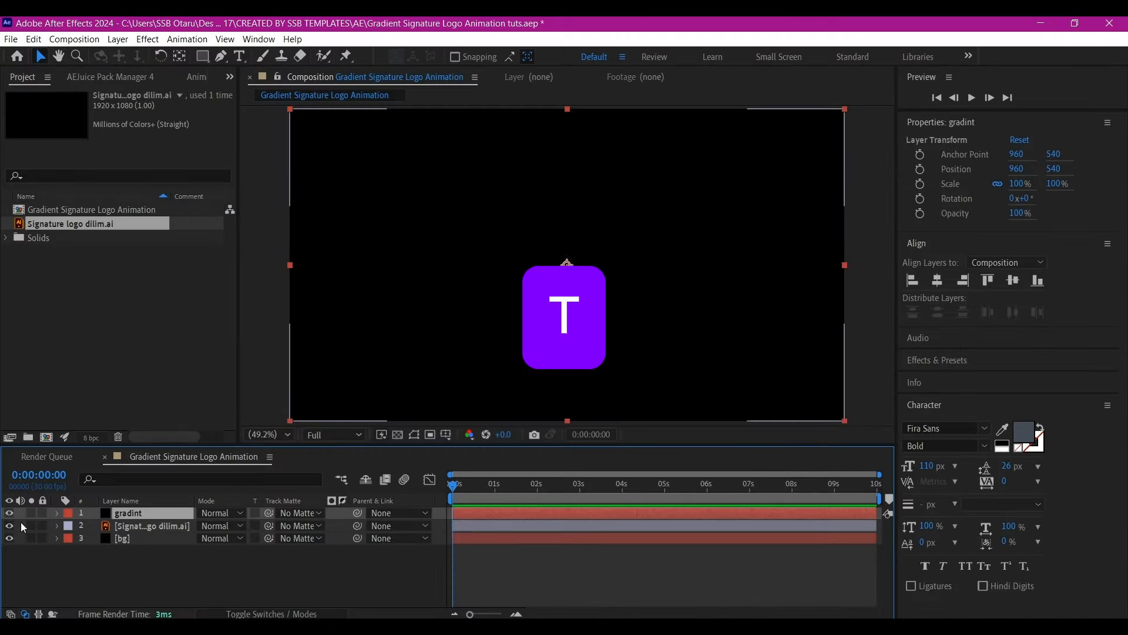
pyautogui.press('t')
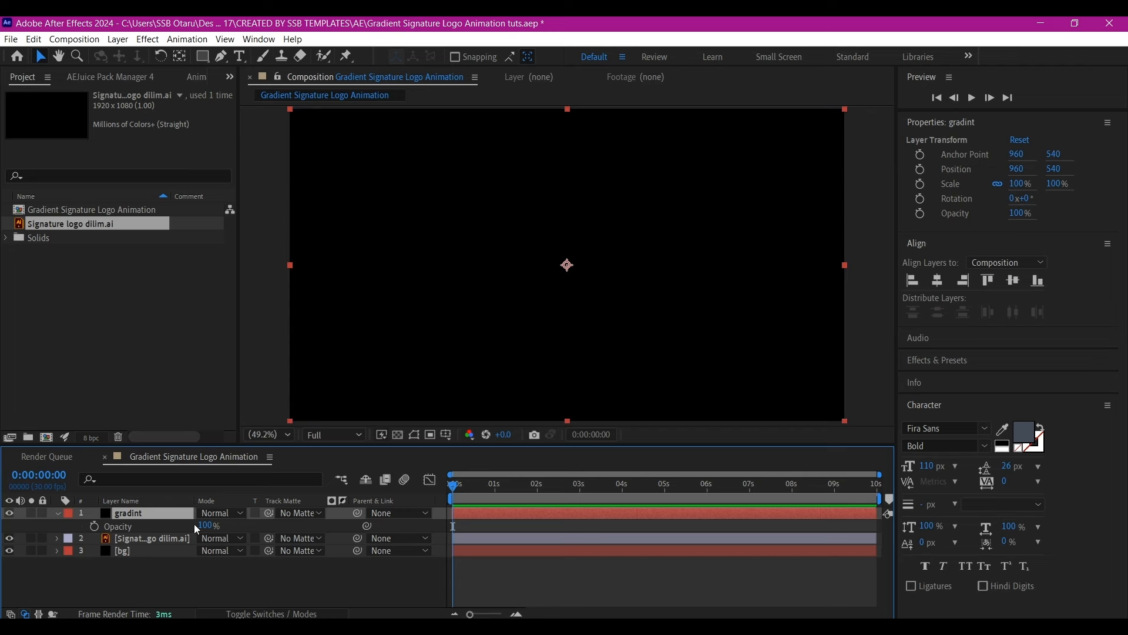
pyautogui.moveTo(206, 525); pyautogui.dragTo(176, 526)
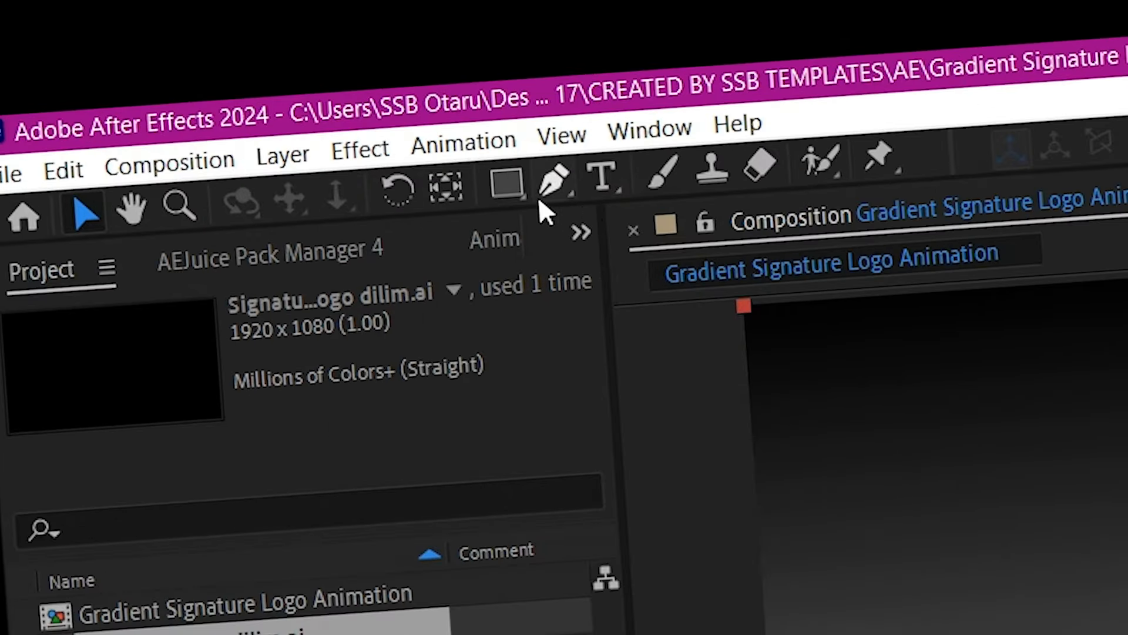
# - Draw a flowing mask path on the gradint layer with the Pen tool, from below the frame, looping around the signature to the D's lower tail
pyautogui.click(555, 178)
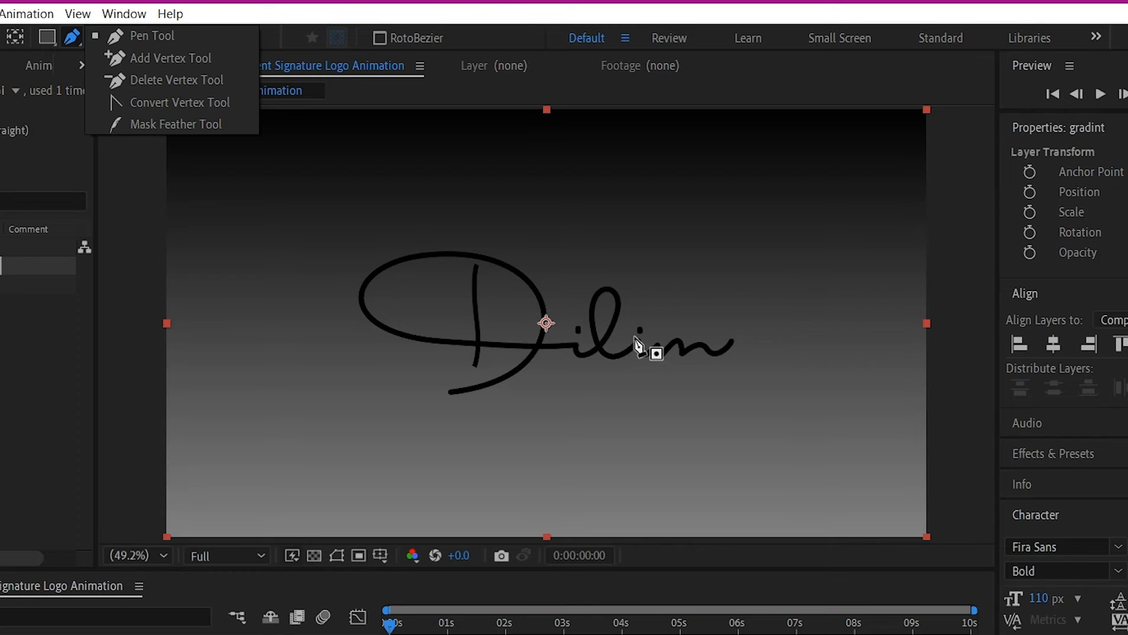
pyautogui.scroll(-2, 636, 339)
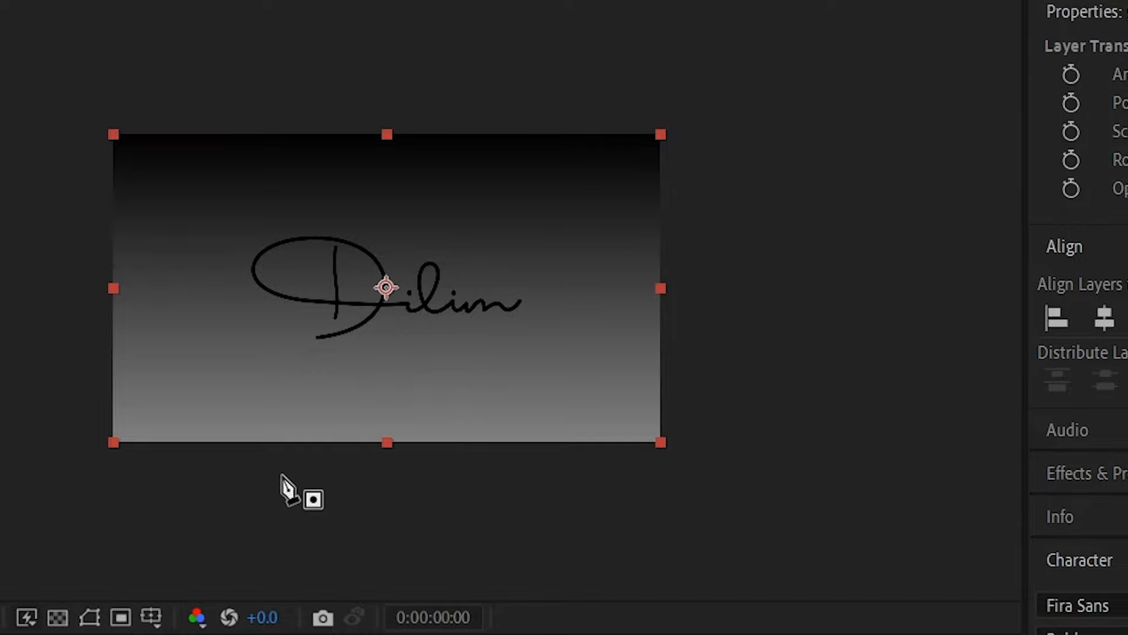
pyautogui.moveTo(222, 483); pyautogui.dragTo(411, 435)
pyautogui.moveTo(538, 296); pyautogui.dragTo(538, 232)
pyautogui.click(430, 284)
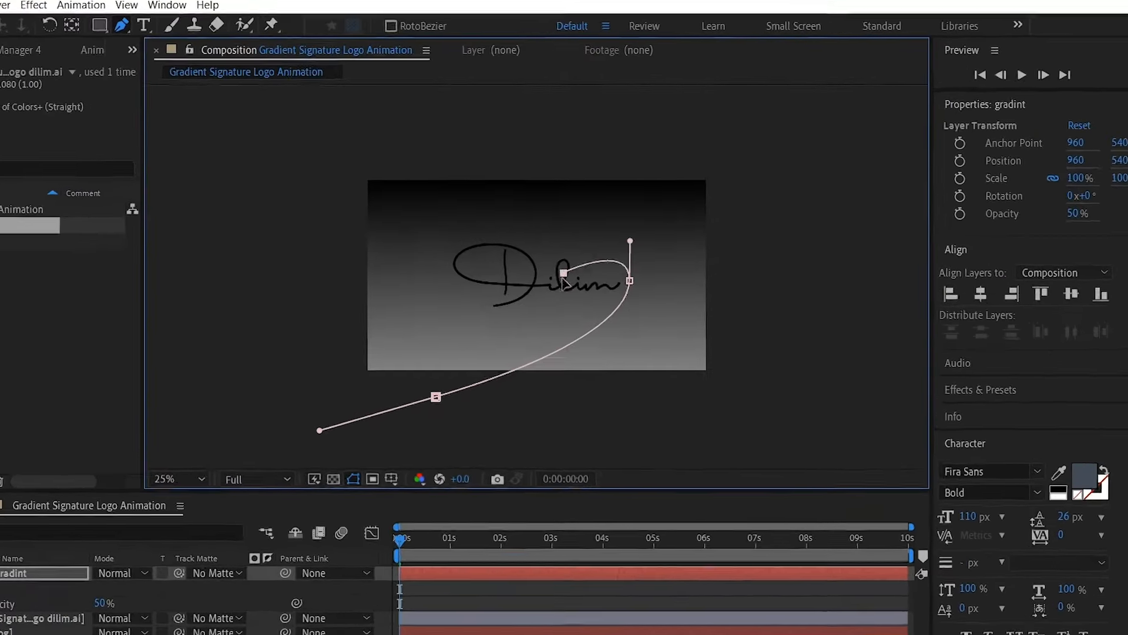
pyautogui.moveTo(562, 278); pyautogui.dragTo(565, 306)
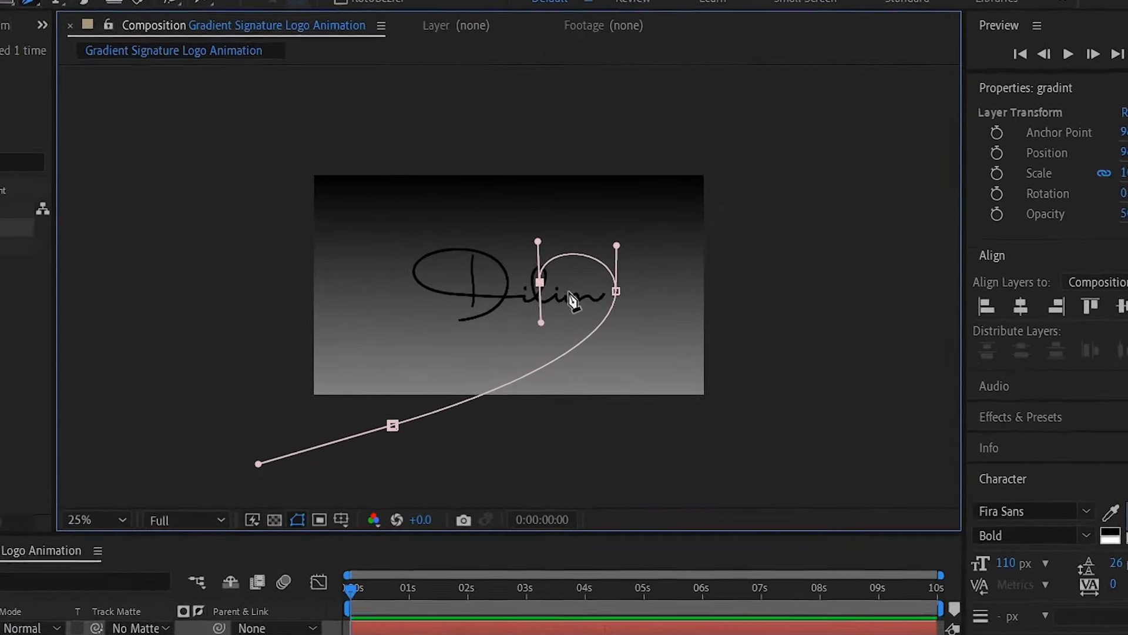
pyautogui.moveTo(578, 246); pyautogui.dragTo(541, 226)
pyautogui.moveTo(445, 241); pyautogui.dragTo(419, 299)
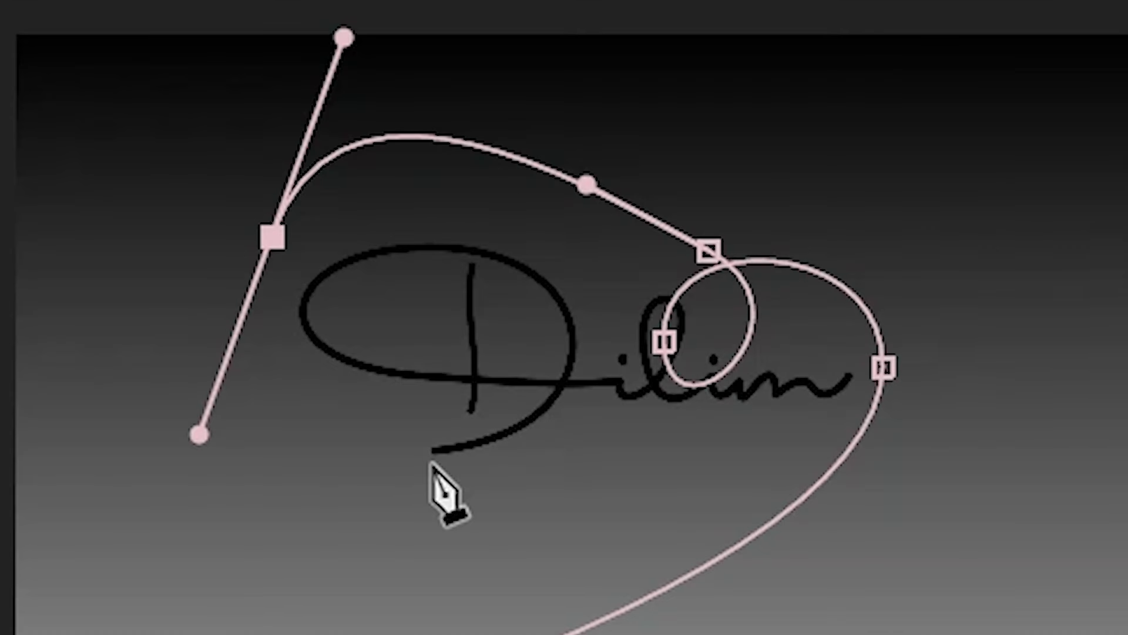
pyautogui.moveTo(433, 462); pyautogui.dragTo(478, 475)
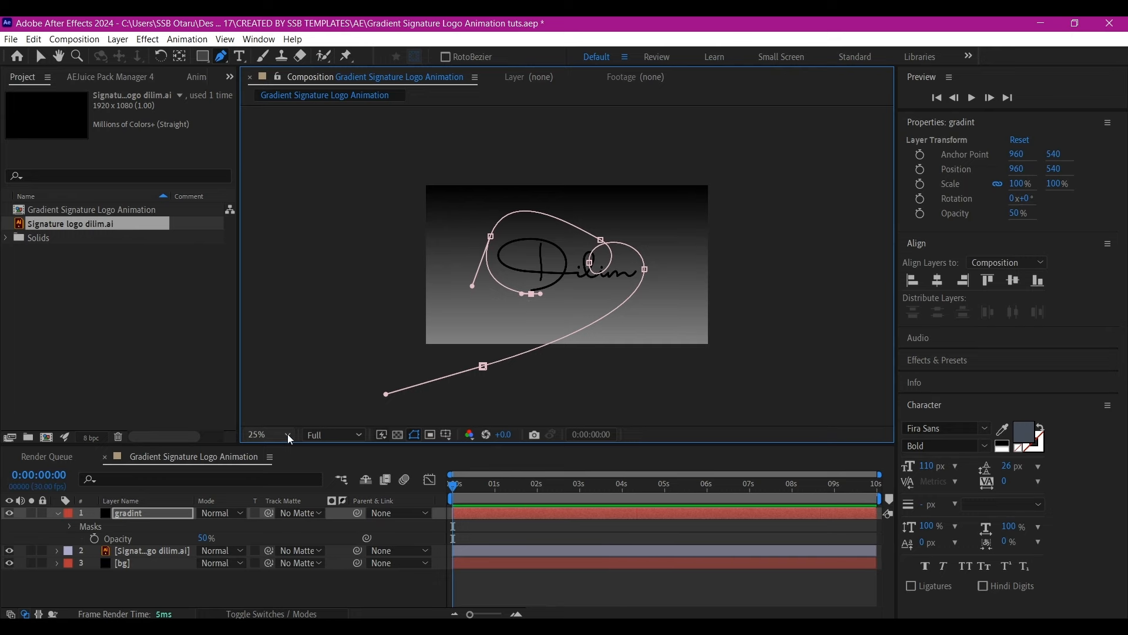
# - Align the last path vertex with the D's tail end and trace the D's outer stroke through to the start of the first i
pyautogui.click(266, 435)
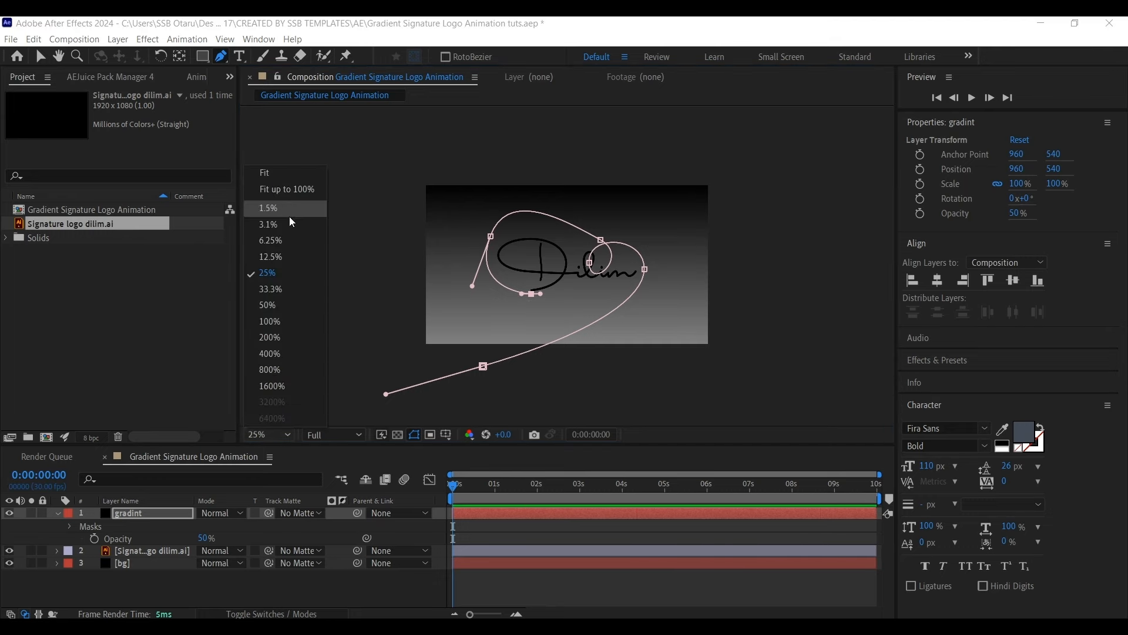
pyautogui.click(295, 176)
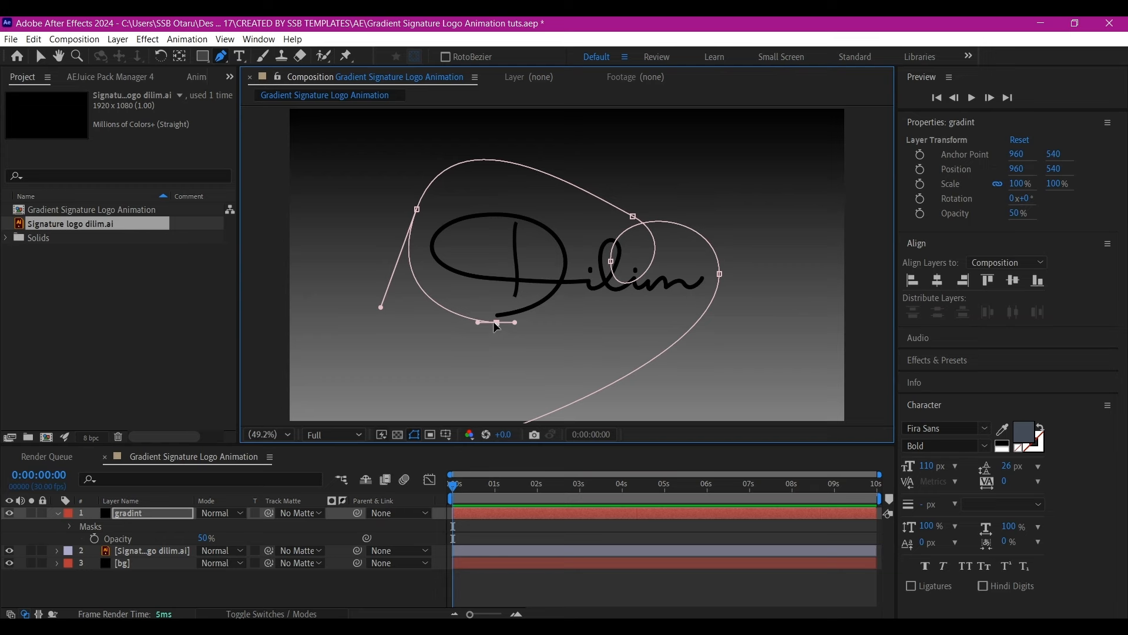
pyautogui.moveTo(495, 322); pyautogui.dragTo(493, 319)
pyautogui.scroll(1, 555, 285)
pyautogui.scroll(5, 555, 285)
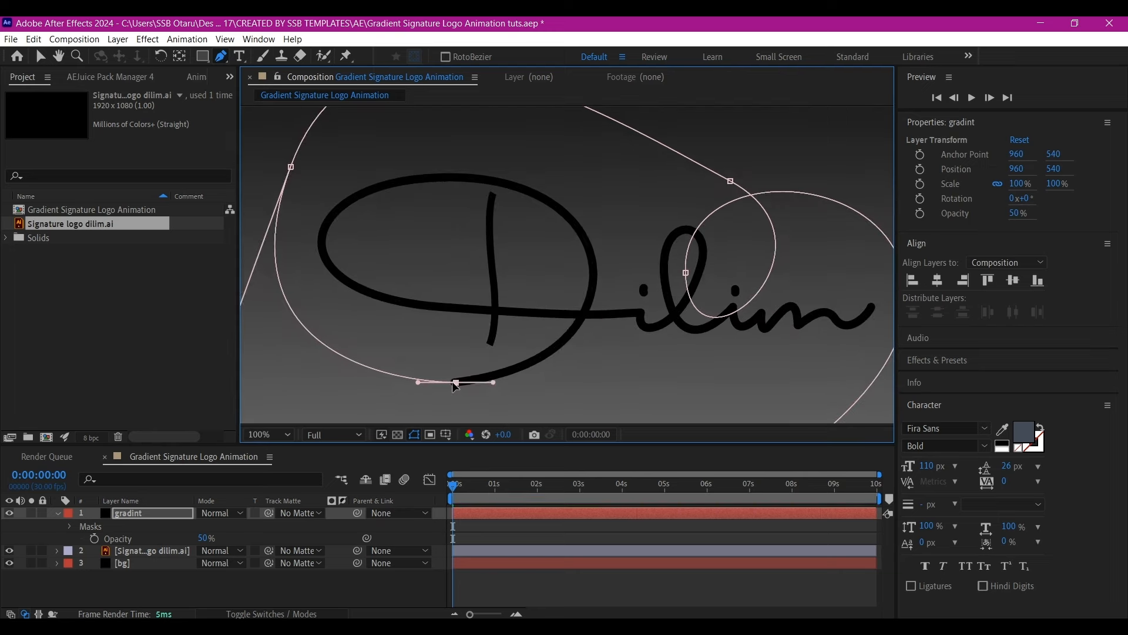
pyautogui.click(595, 274)
pyautogui.click(434, 177)
pyautogui.click(324, 248)
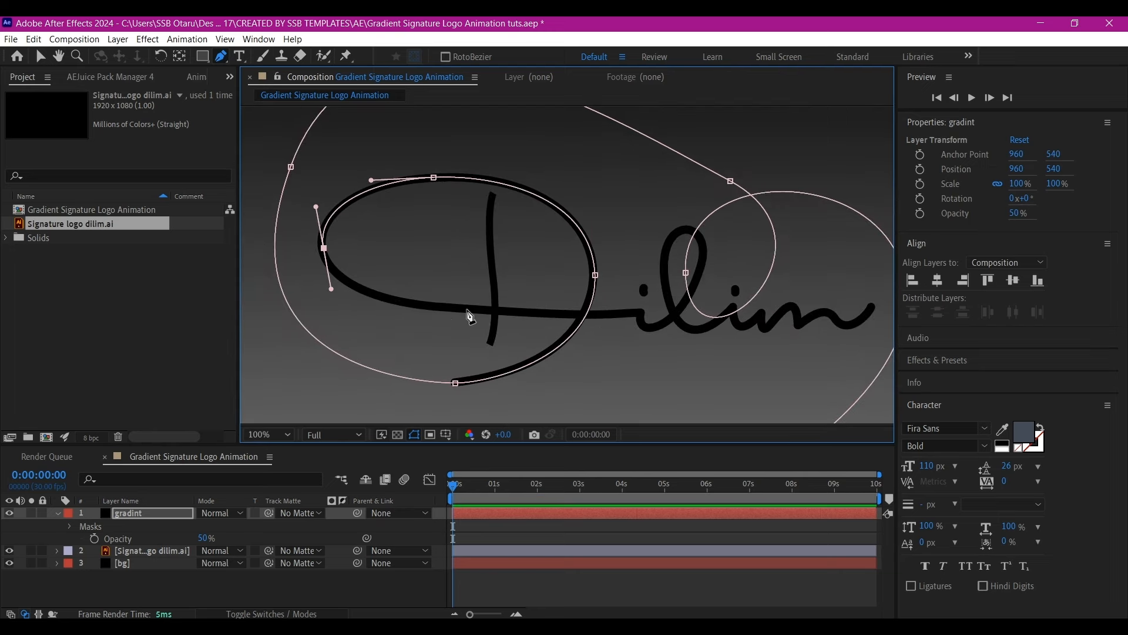
pyautogui.click(477, 310)
pyautogui.click(642, 315)
# - Continue the mask path along the letters ilim, ending at the final tip of the m
pyautogui.moveTo(679, 313); pyautogui.dragTo(718, 278)
pyautogui.moveTo(691, 230); pyautogui.dragTo(671, 225)
pyautogui.moveTo(685, 328); pyautogui.dragTo(723, 395)
pyautogui.click(734, 308)
pyautogui.moveTo(761, 317); pyautogui.dragTo(782, 288)
pyautogui.press('space')
pyautogui.moveTo(780, 387); pyautogui.dragTo(655, 351)
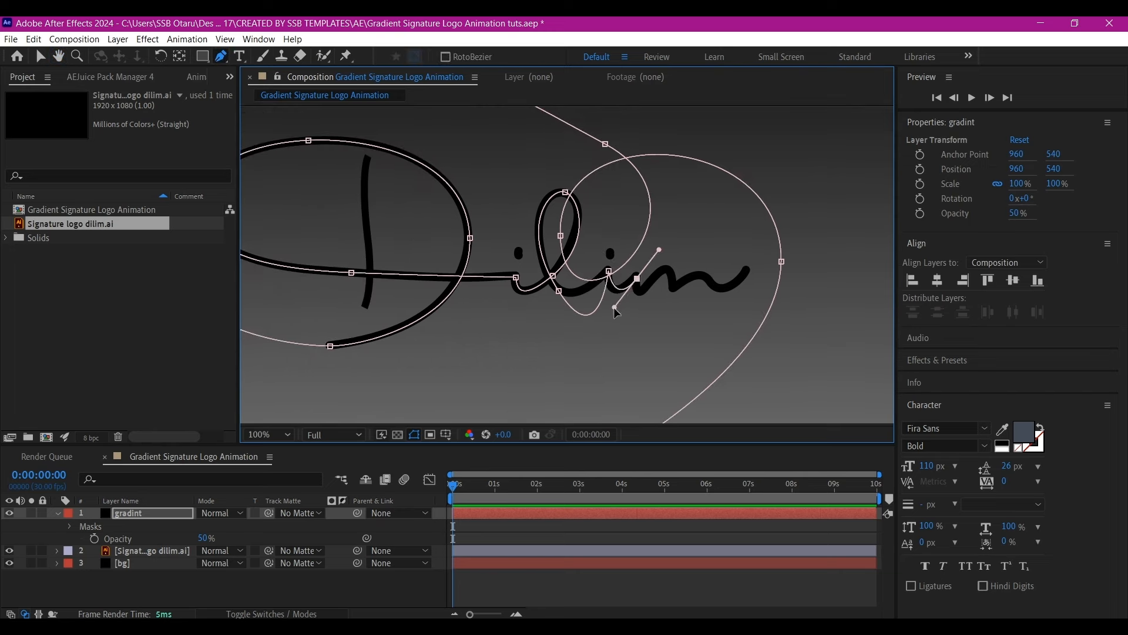
pyautogui.moveTo(636, 278); pyautogui.dragTo(638, 303)
pyautogui.moveTo(653, 279); pyautogui.dragTo(676, 289)
pyautogui.moveTo(703, 278); pyautogui.dragTo(767, 237)
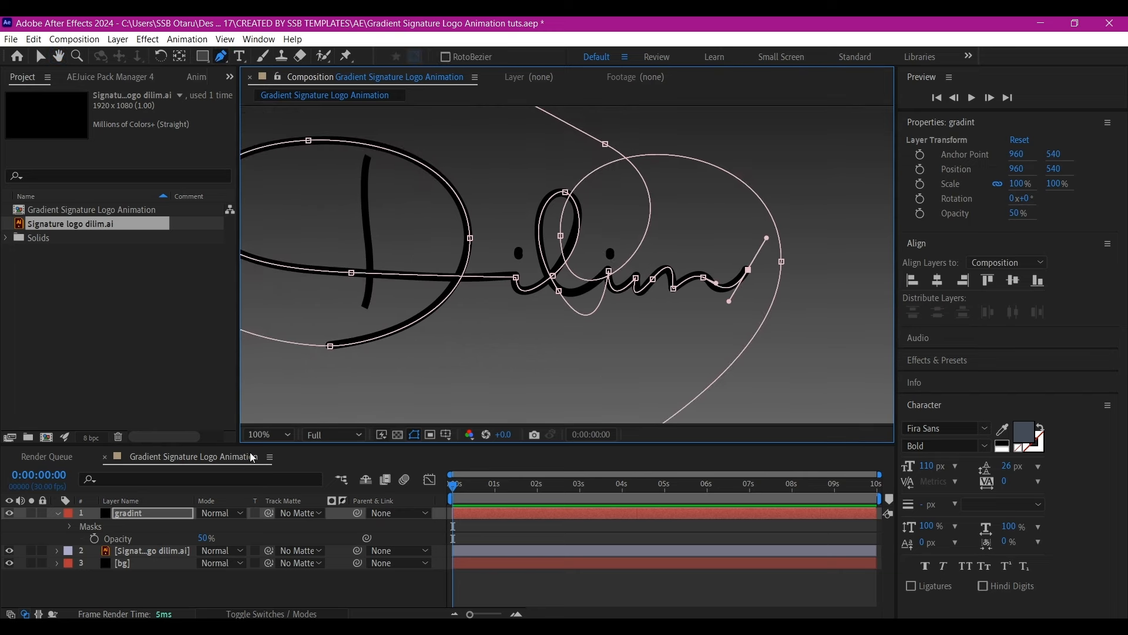
# - Reshape the path's curve between the base of the l and the second i to follow the signature stroke
pyautogui.click(269, 435)
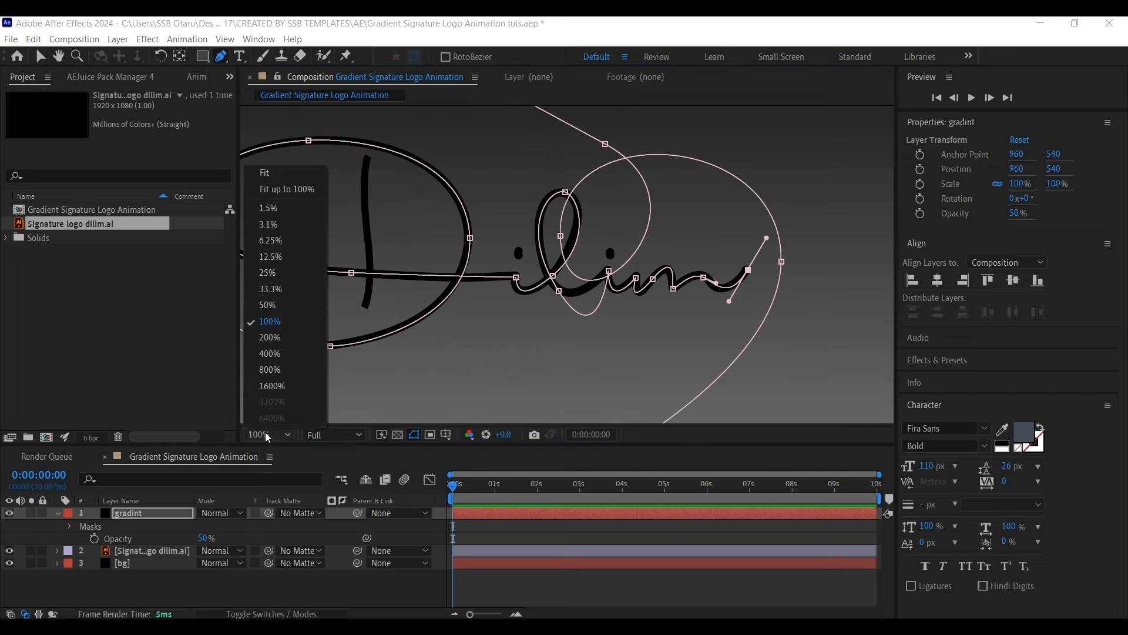
pyautogui.click(294, 178)
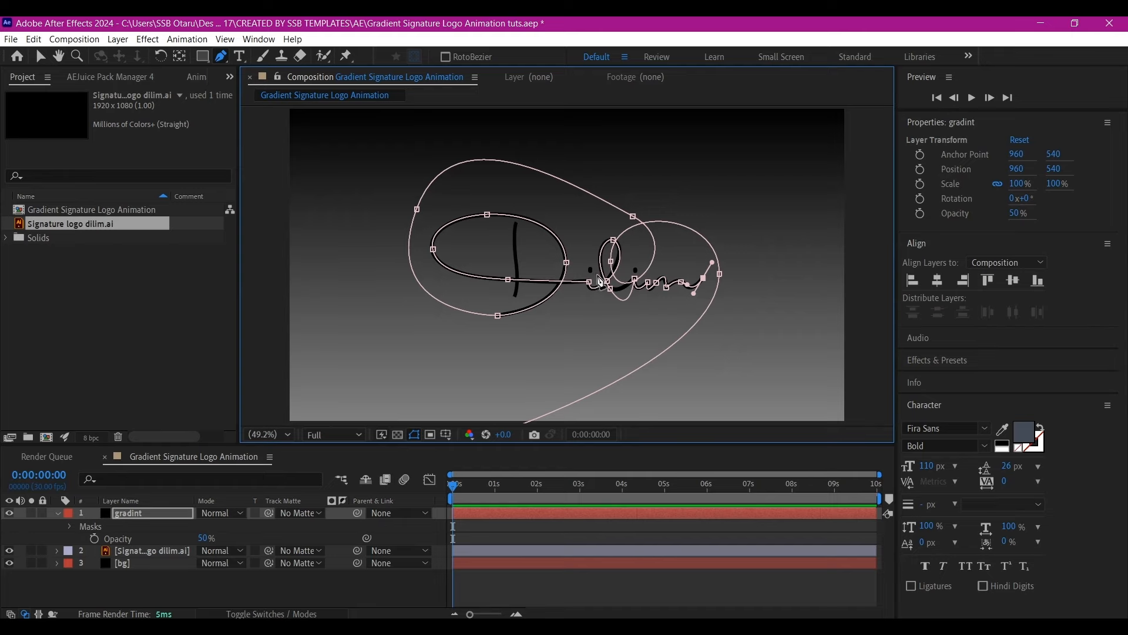
pyautogui.scroll(1, 598, 286)
pyautogui.scroll(4, 598, 254)
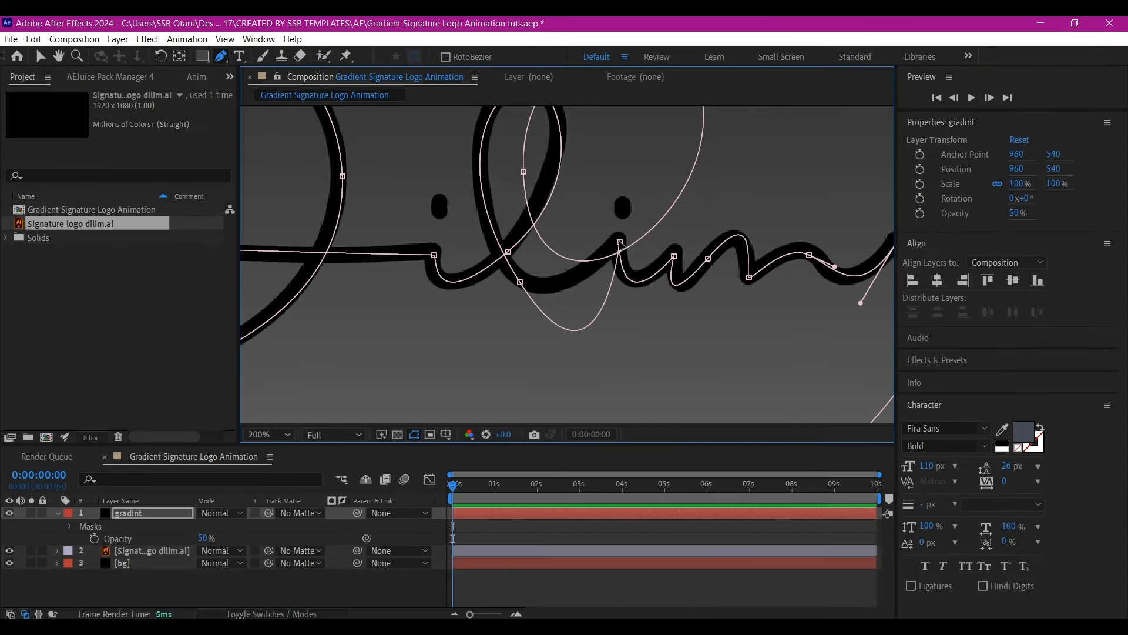
pyautogui.moveTo(620, 243); pyautogui.dragTo(612, 423)
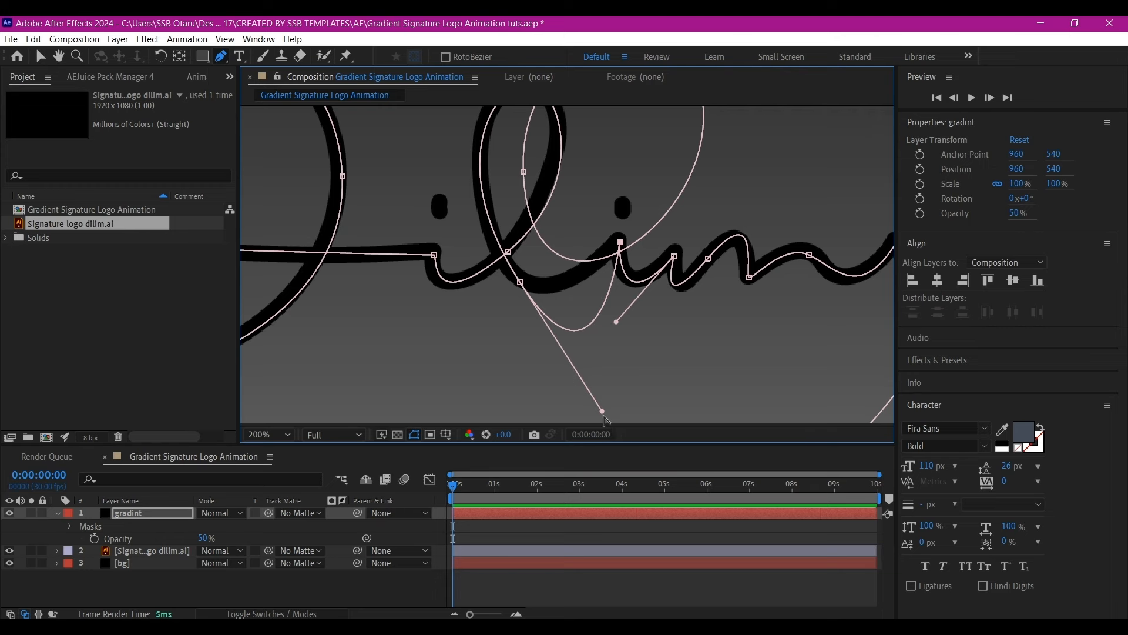
pyautogui.press('alt')
pyautogui.moveTo(602, 414); pyautogui.dragTo(520, 280)
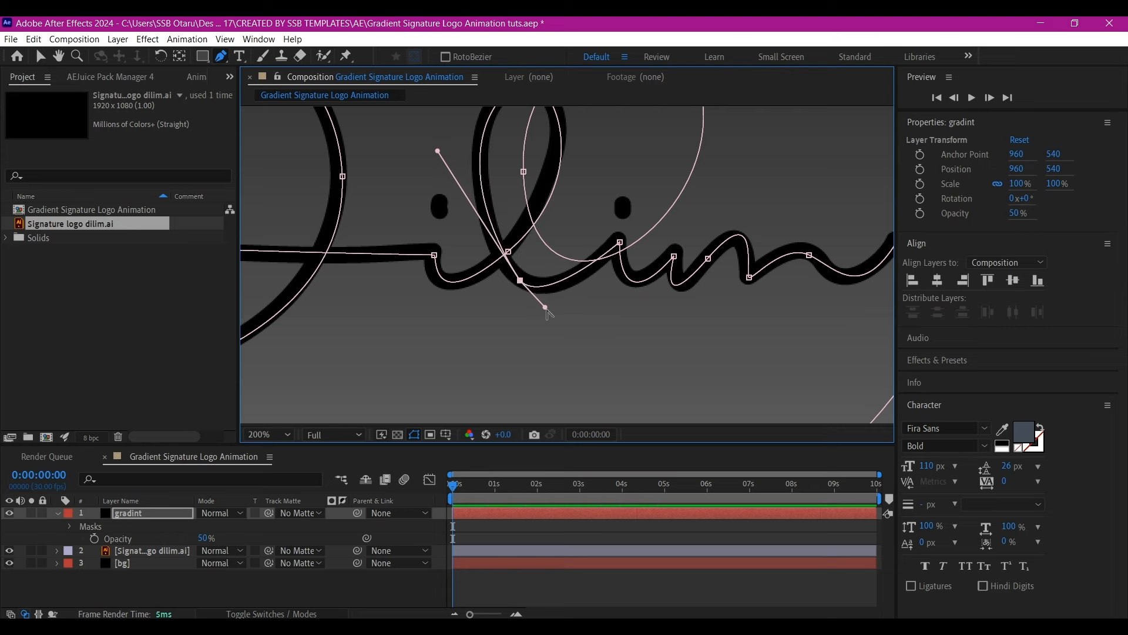
pyautogui.moveTo(546, 311); pyautogui.dragTo(553, 309)
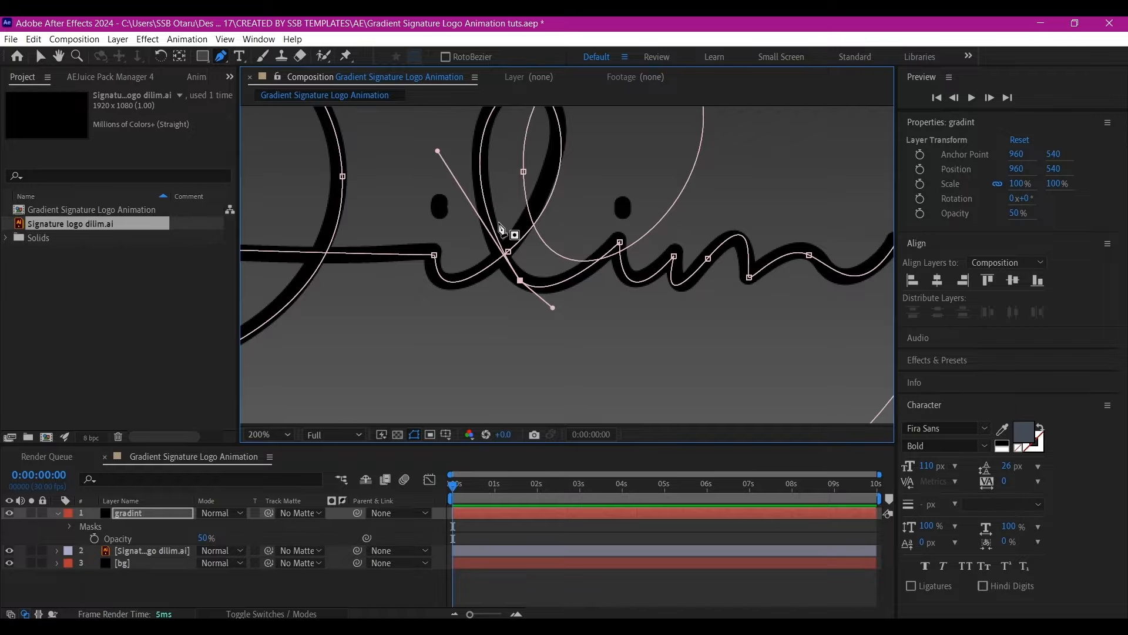
# - Refine the vertices and curve handles around the l and its crossing so the path runs along the lettering
pyautogui.moveTo(520, 280); pyautogui.dragTo(508, 249)
pyautogui.moveTo(528, 247); pyautogui.dragTo(533, 313)
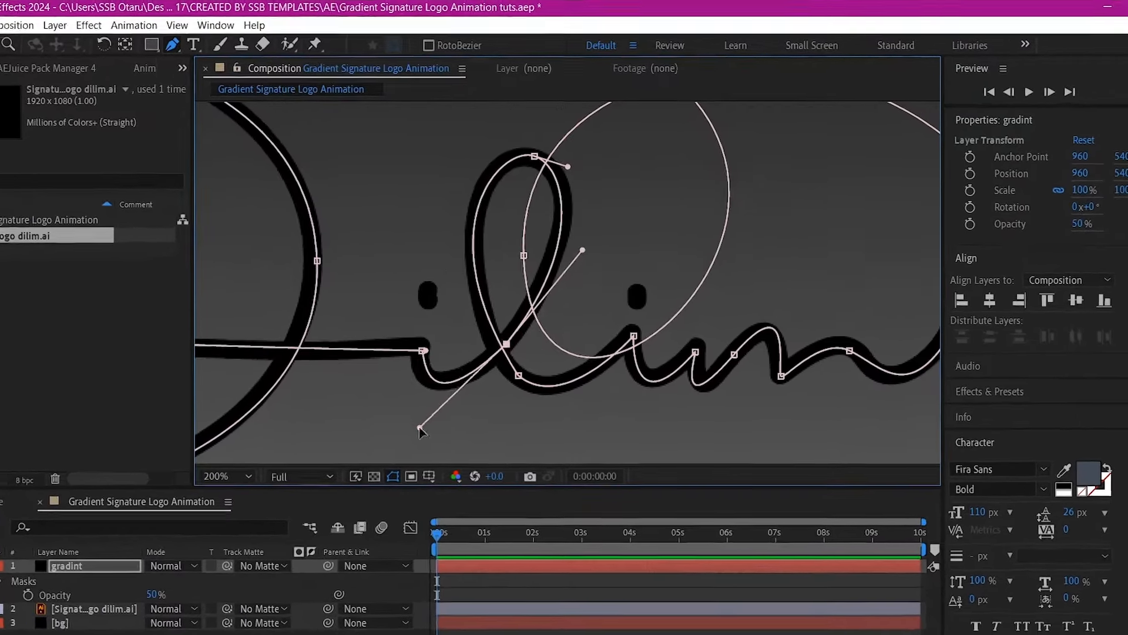
pyautogui.moveTo(344, 252)
pyautogui.mouseDown()
pyautogui.moveTo(637, 231)
pyautogui.moveTo(651, 240)
pyautogui.mouseUp()
pyautogui.moveTo(652, 329); pyautogui.dragTo(623, 225)
pyautogui.moveTo(624, 318); pyautogui.dragTo(629, 329)
pyautogui.moveTo(621, 136); pyautogui.dragTo(747, 390)
pyautogui.moveTo(741, 212); pyautogui.dragTo(738, 200)
pyautogui.moveTo(893, 365); pyautogui.dragTo(224, 208)
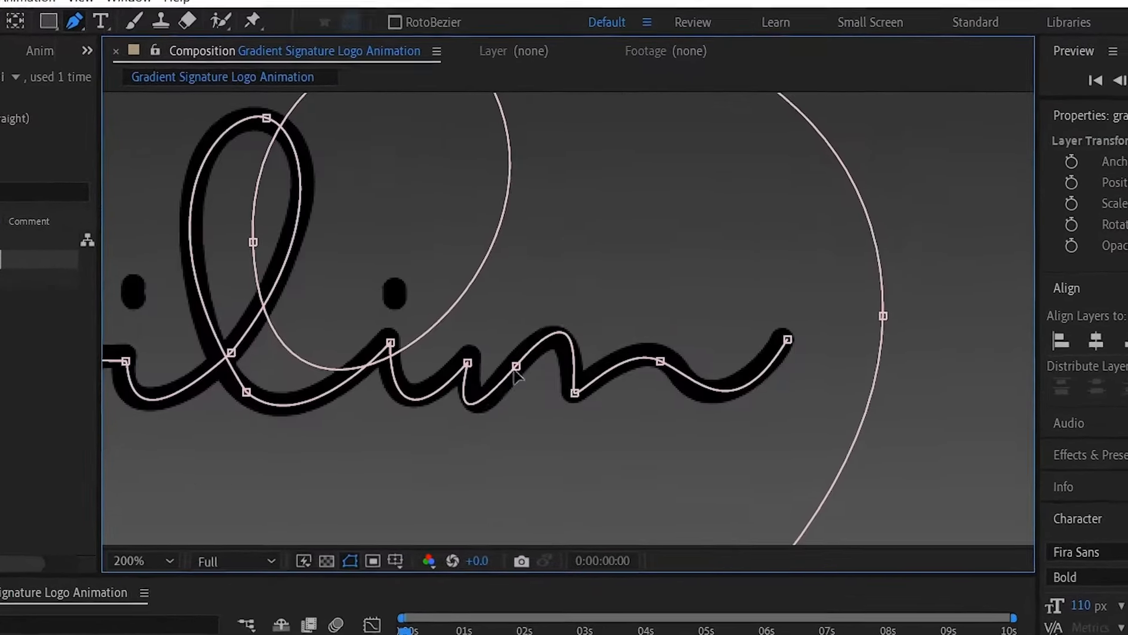
# - Adjust the path's curve handles along the m to match its stroke, then fit the composition in view and switch to the Selection tool
pyautogui.click(524, 333)
pyautogui.moveTo(580, 255); pyautogui.dragTo(585, 297)
pyautogui.moveTo(664, 372); pyautogui.dragTo(669, 369)
pyautogui.moveTo(712, 393); pyautogui.dragTo(715, 406)
pyautogui.moveTo(742, 445); pyautogui.dragTo(729, 435)
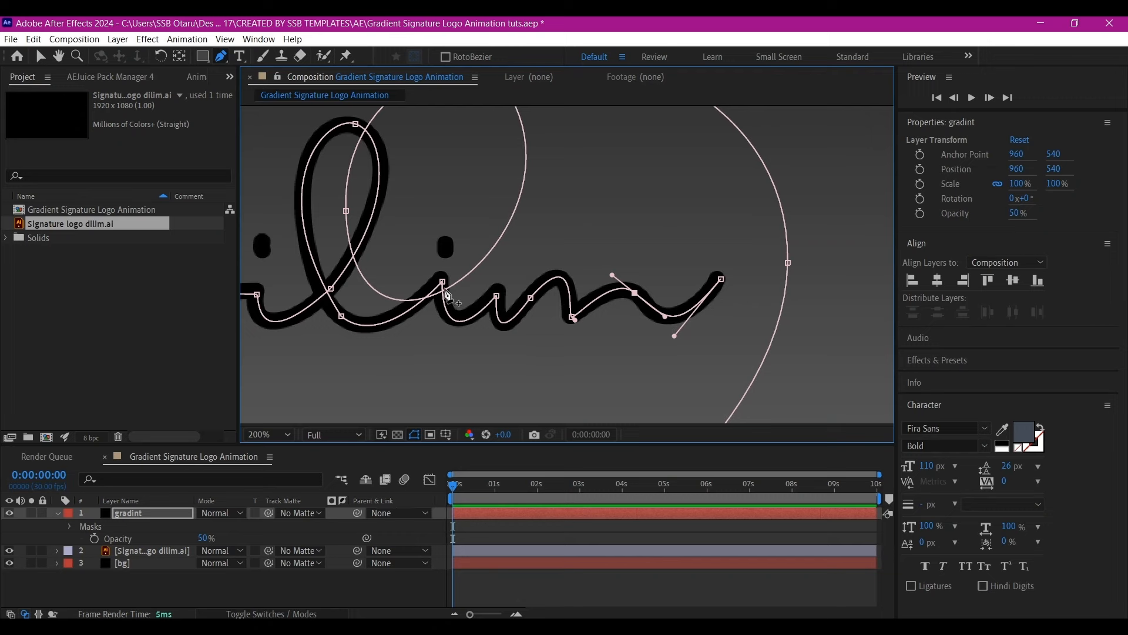
pyautogui.click(260, 435)
pyautogui.click(283, 171)
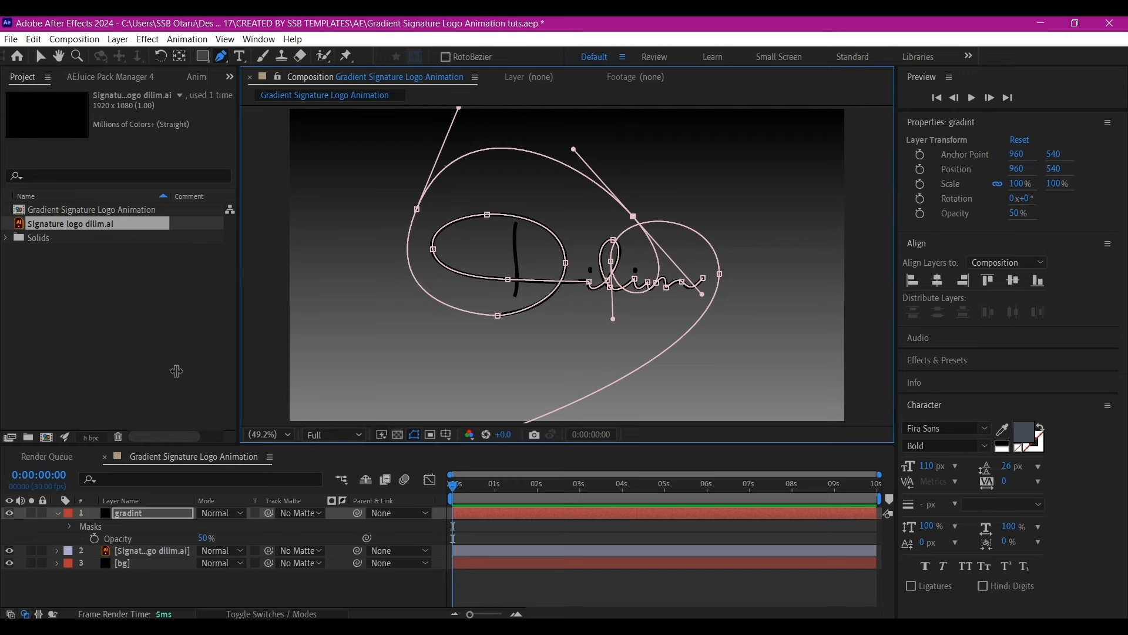
pyautogui.press('v')
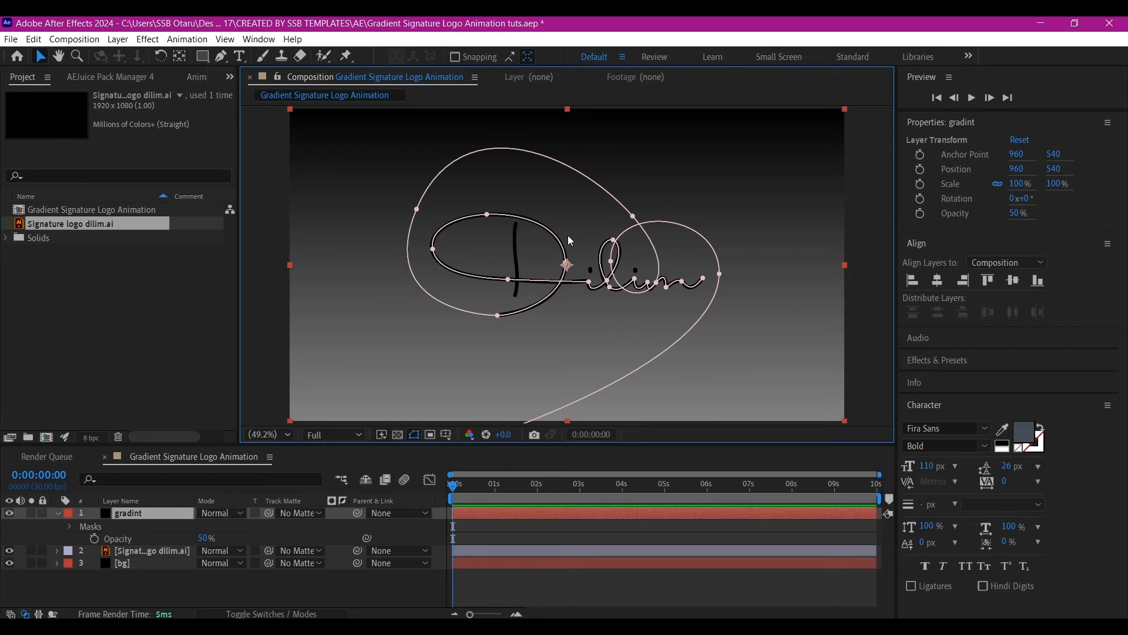
# - Apply the Thicc Stroke effect to the gradint layer
pyautogui.click(153, 516)
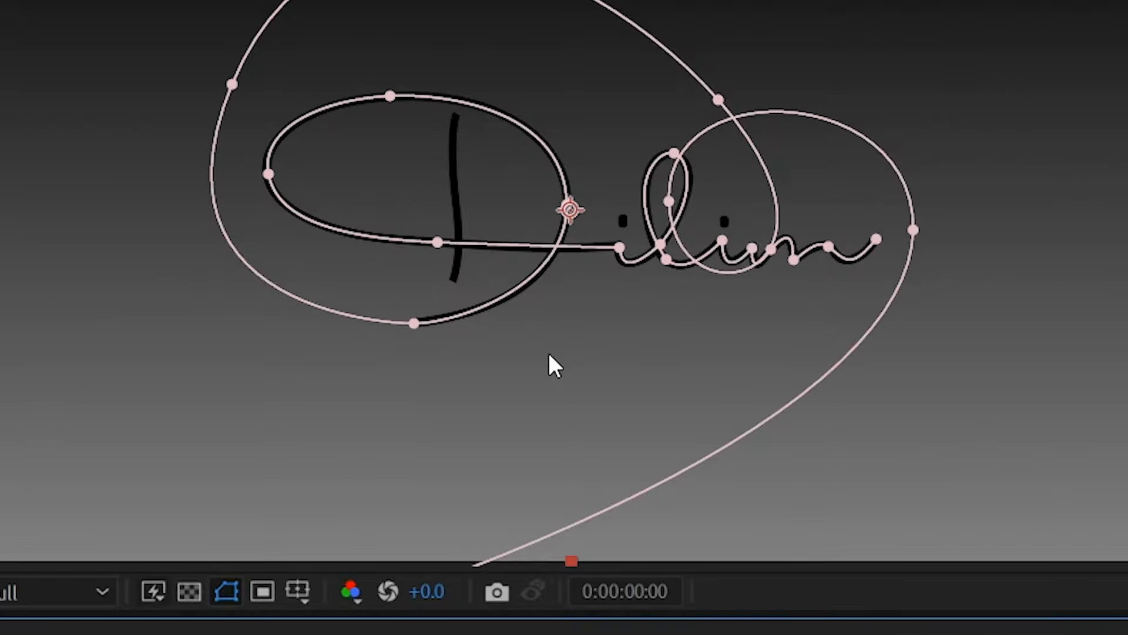
pyautogui.hotkey('ctrl', 'space')
pyautogui.write('thicc')
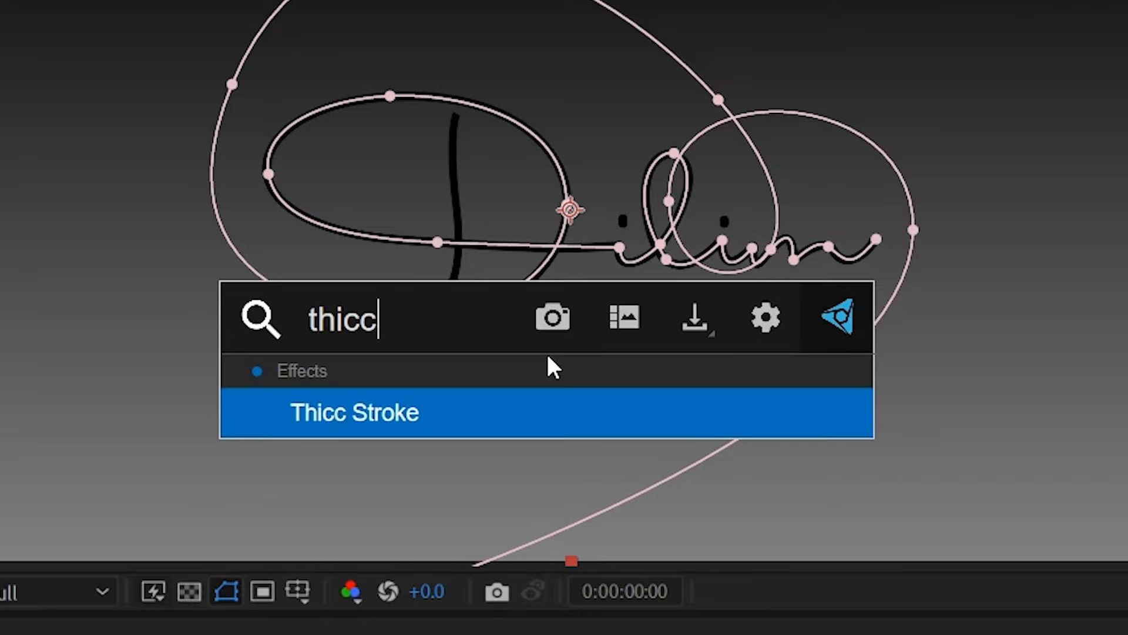
pyautogui.click(420, 425)
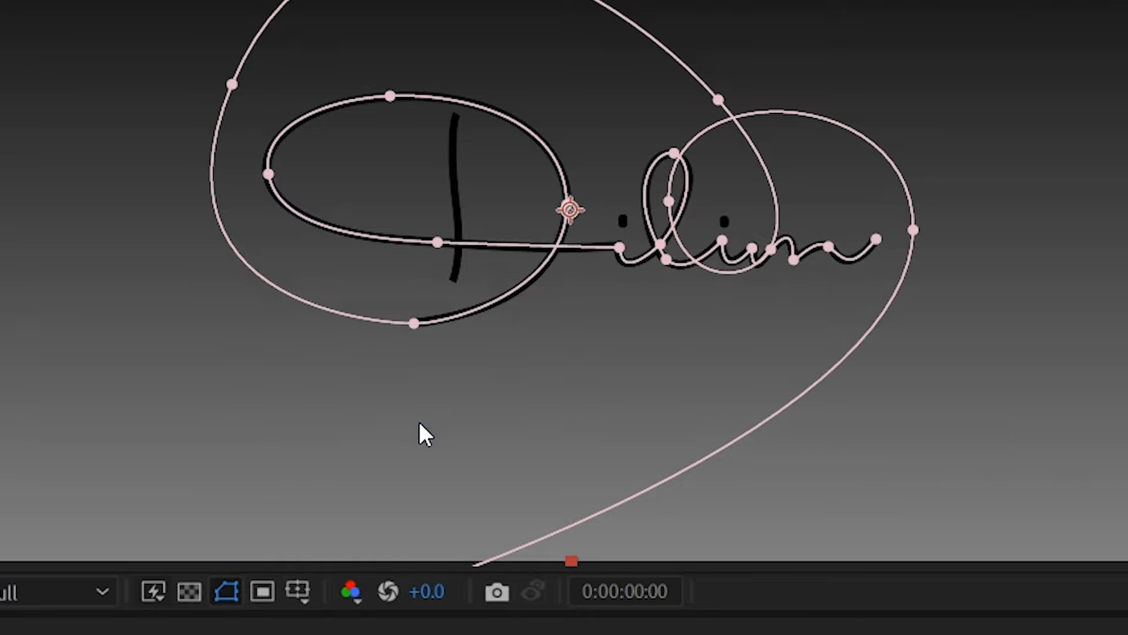
# - Set the gradint layer's opacity to 100% and deselect the layer
pyautogui.click(145, 517)
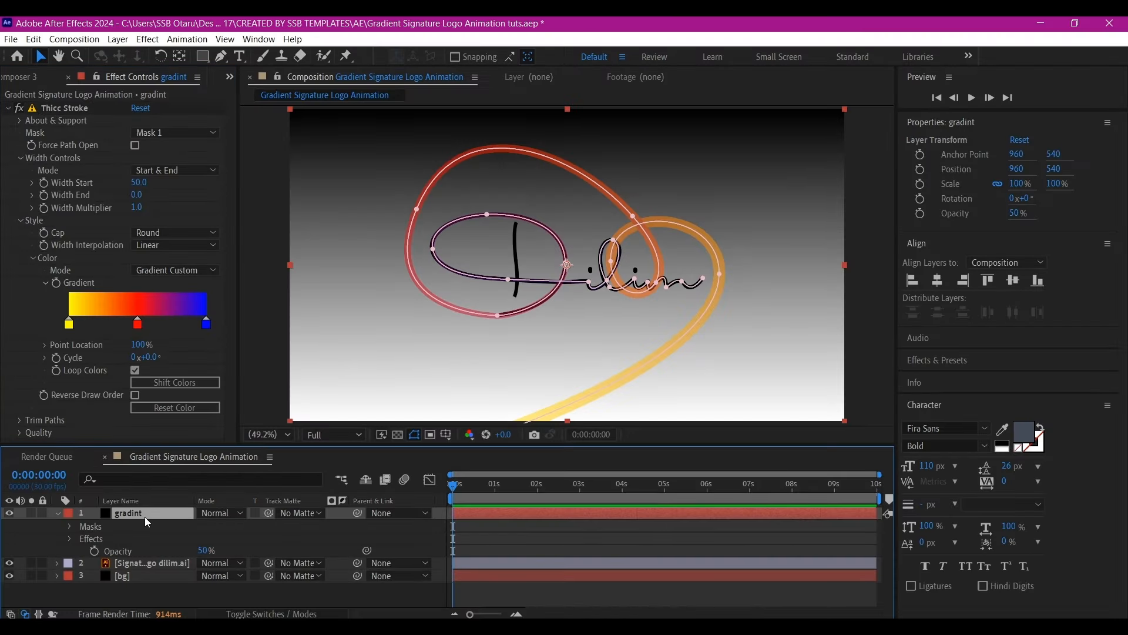
pyautogui.press('u')
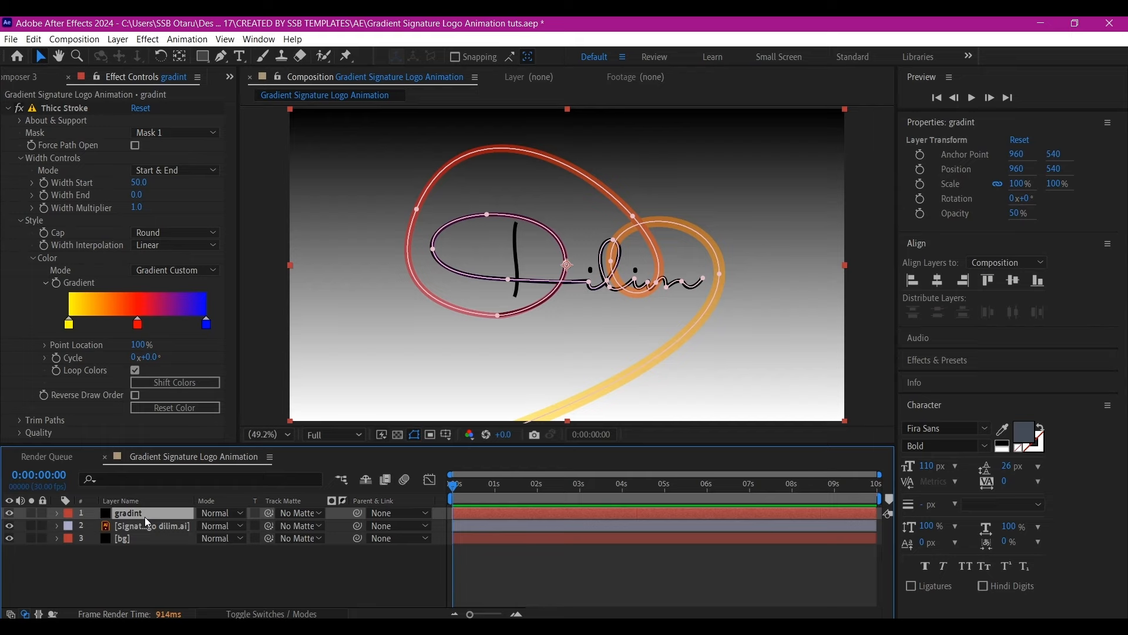
pyautogui.press('t')
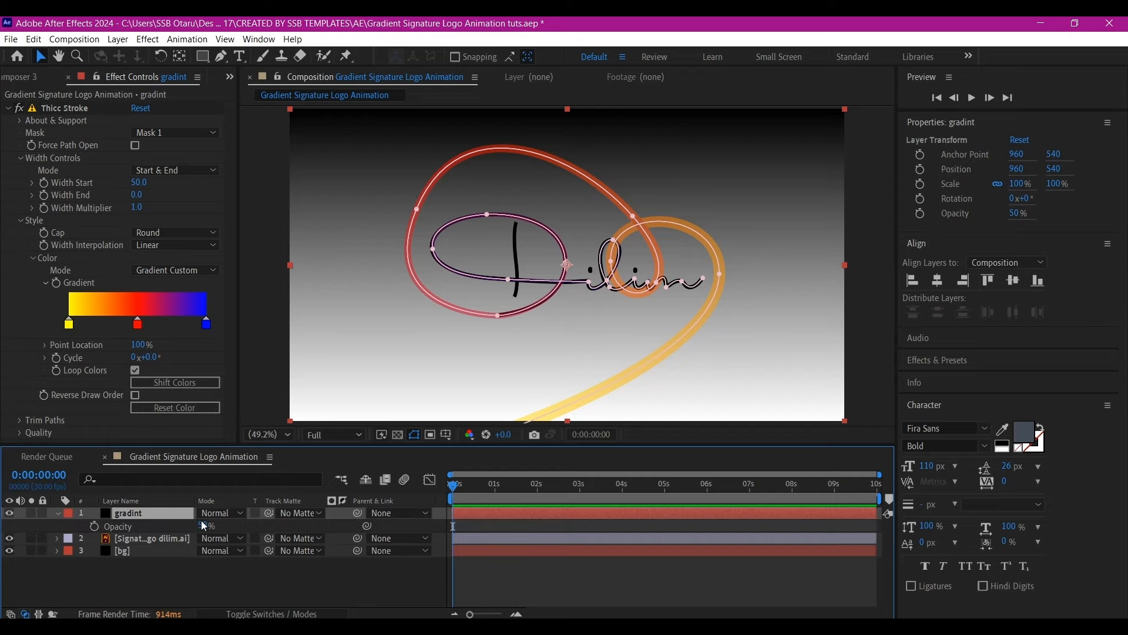
pyautogui.moveTo(203, 527); pyautogui.dragTo(456, 534)
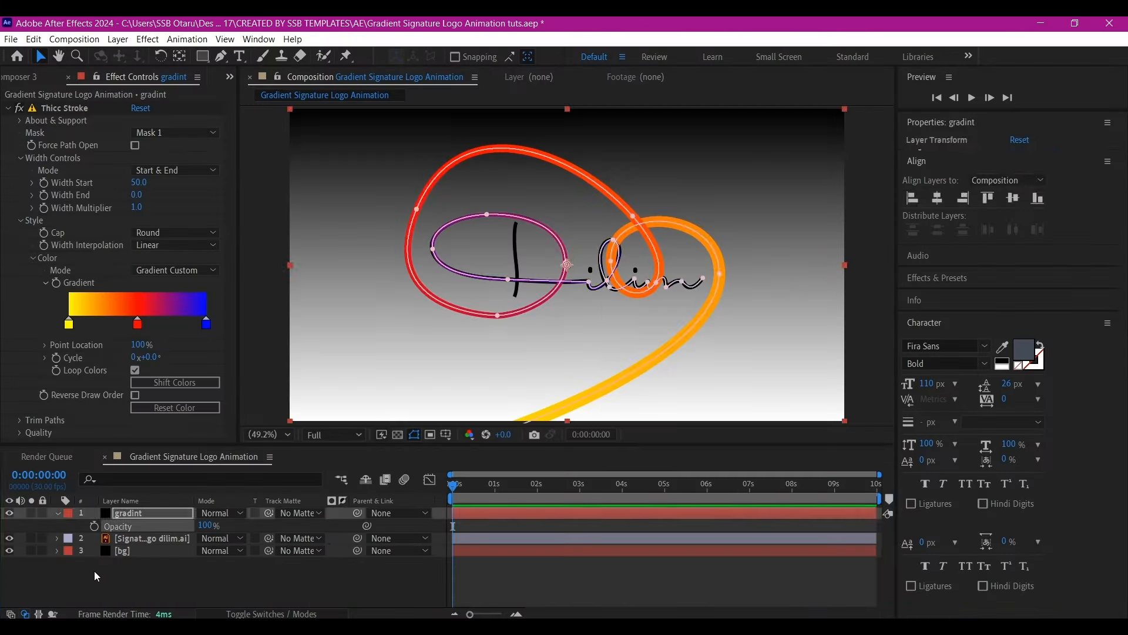
pyautogui.click(95, 573)
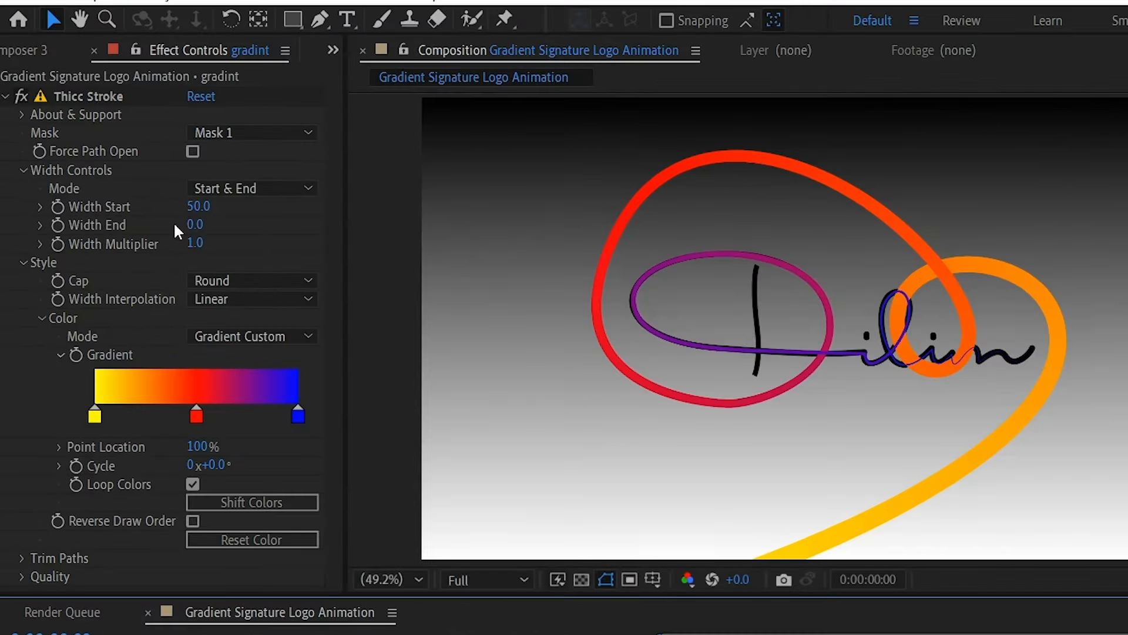
# - Set both Width Start and Width End of the Thicc Stroke effect to 15
pyautogui.click(198, 209)
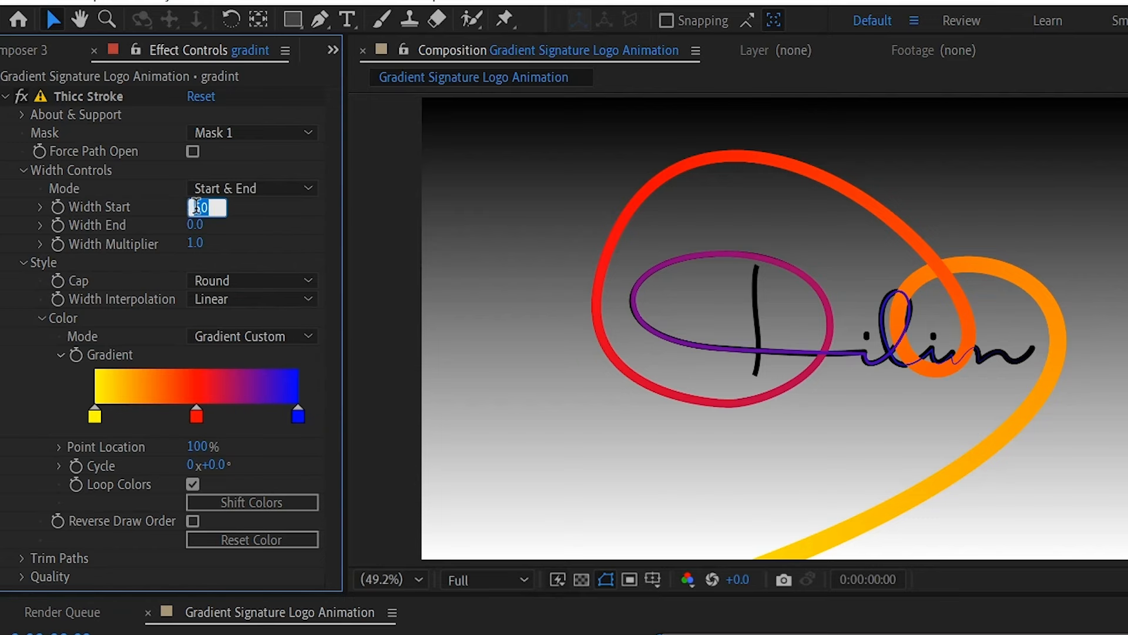
pyautogui.write('15')
pyautogui.press('Return')
pyautogui.click(194, 225)
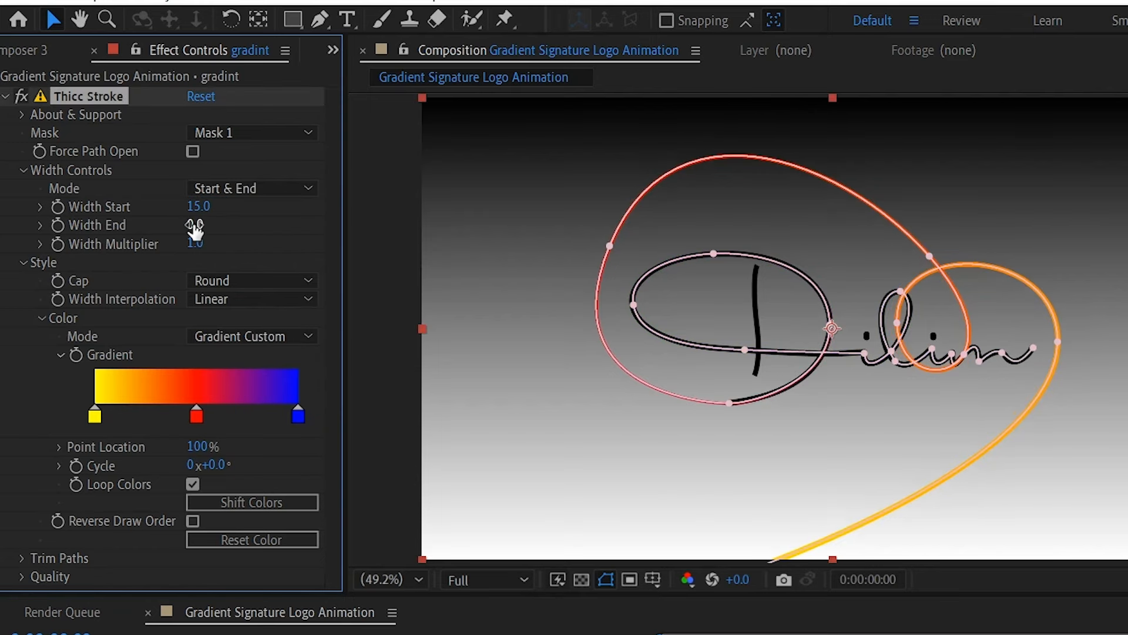
pyautogui.write('15')
pyautogui.press('Return')
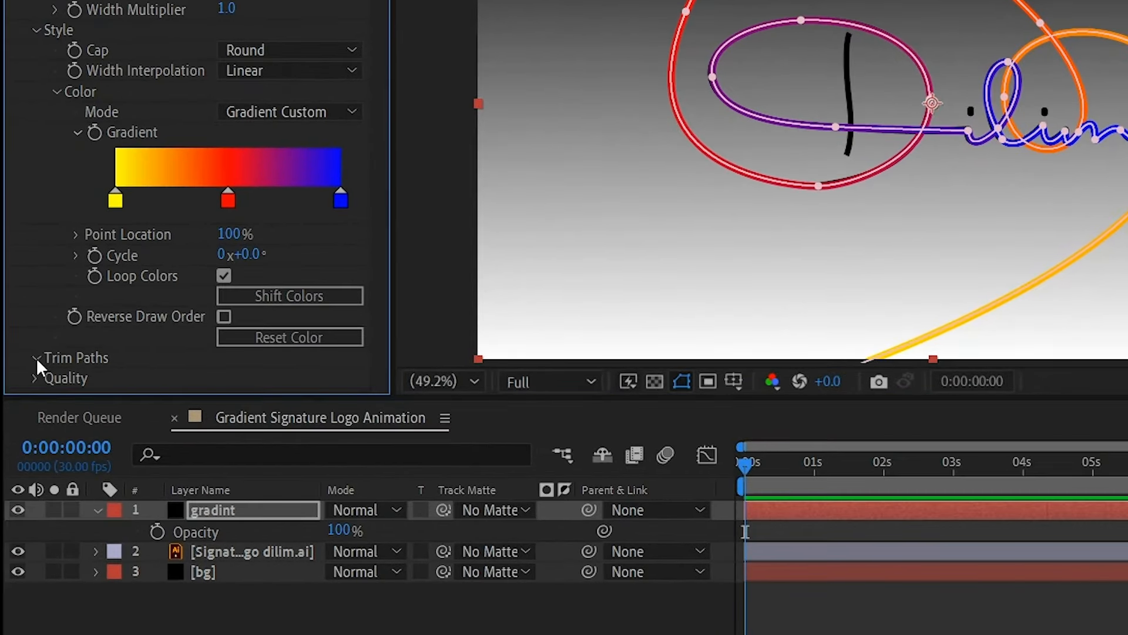
# - Enable keyframing for Trim Paths Start and End at the beginning of the timeline, with End set to 0%
pyautogui.click(105, 342)
pyautogui.scroll(-1, 145, 341)
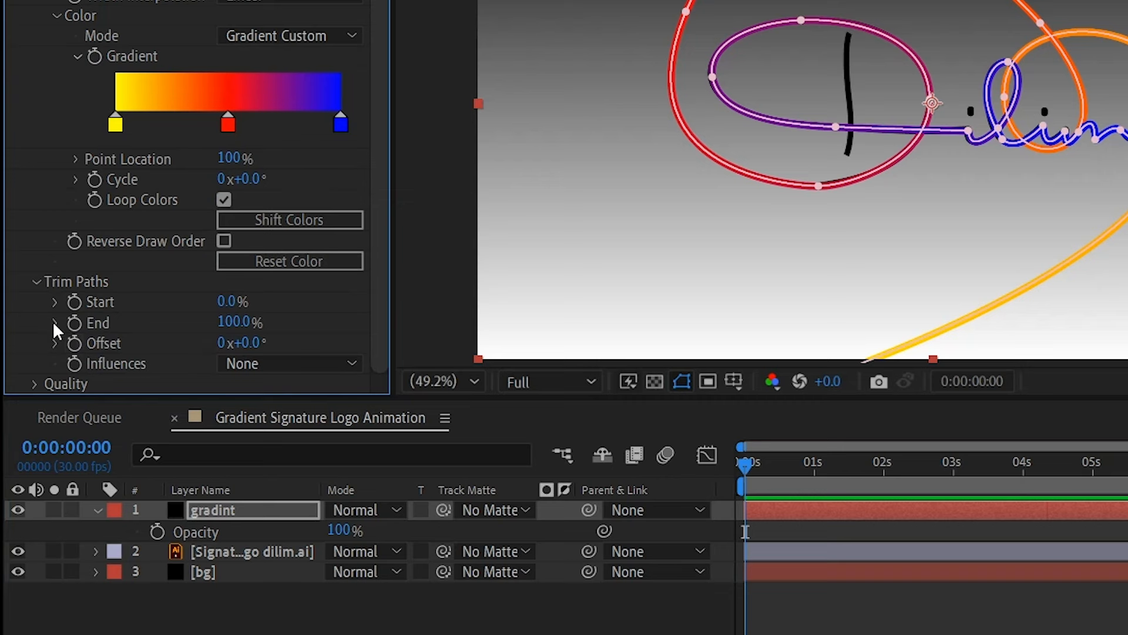
pyautogui.click(74, 302)
pyautogui.click(74, 322)
pyautogui.click(228, 321)
pyautogui.write('0')
pyautogui.press('Return')
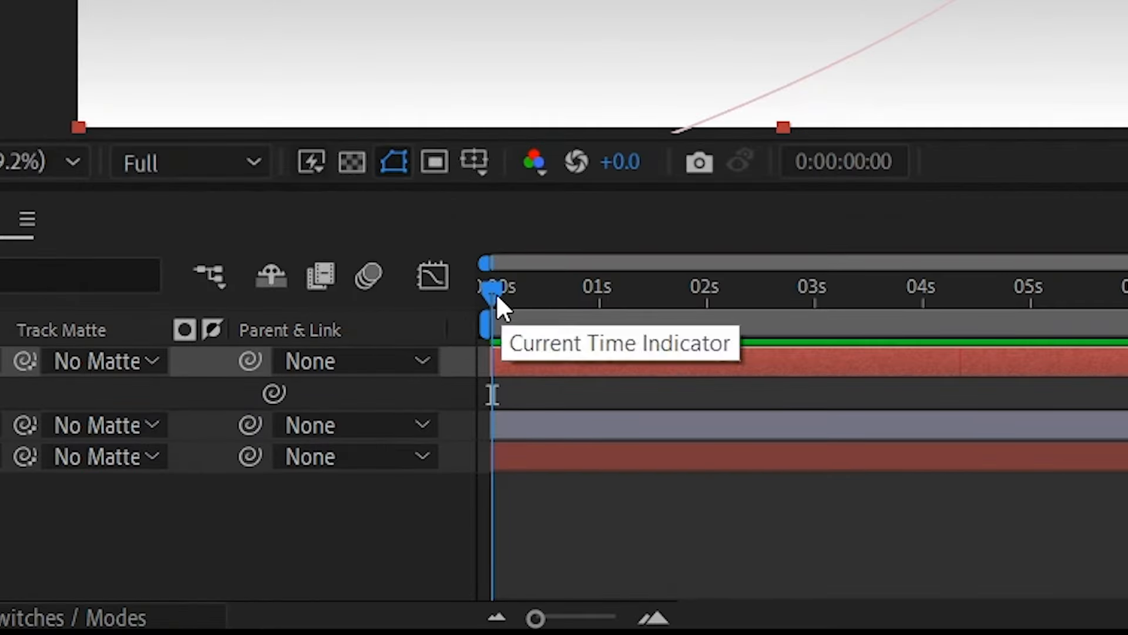
# - At 0:00:01:16, set Trim Paths Start to 60% and End to 100%
pyautogui.moveTo(502, 296); pyautogui.dragTo(665, 307)
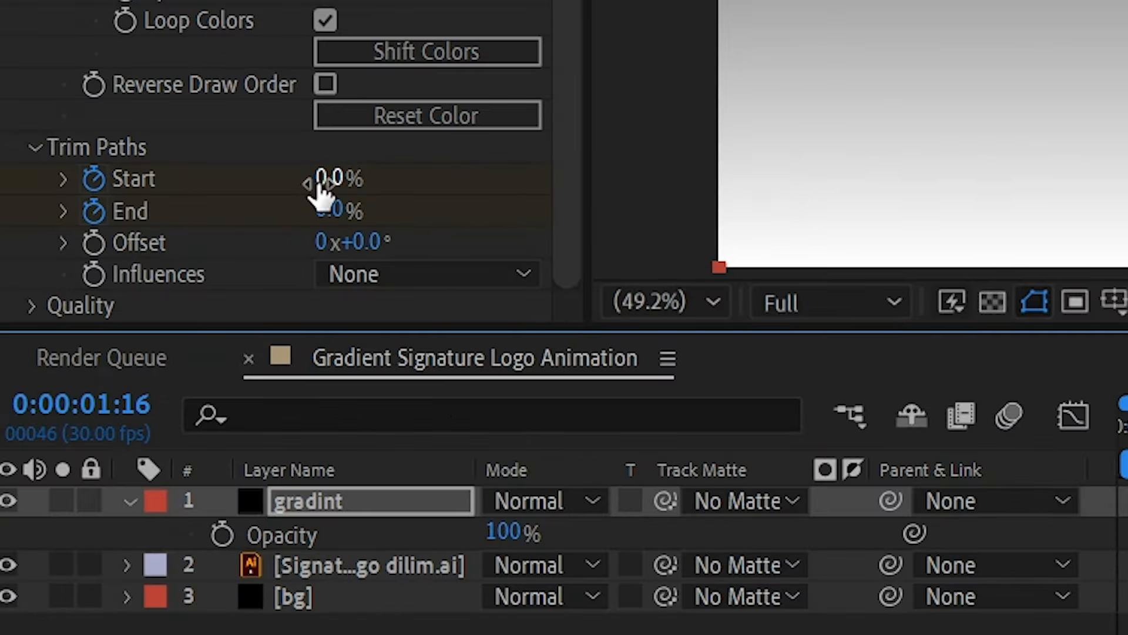
pyautogui.click(323, 180)
pyautogui.write('60')
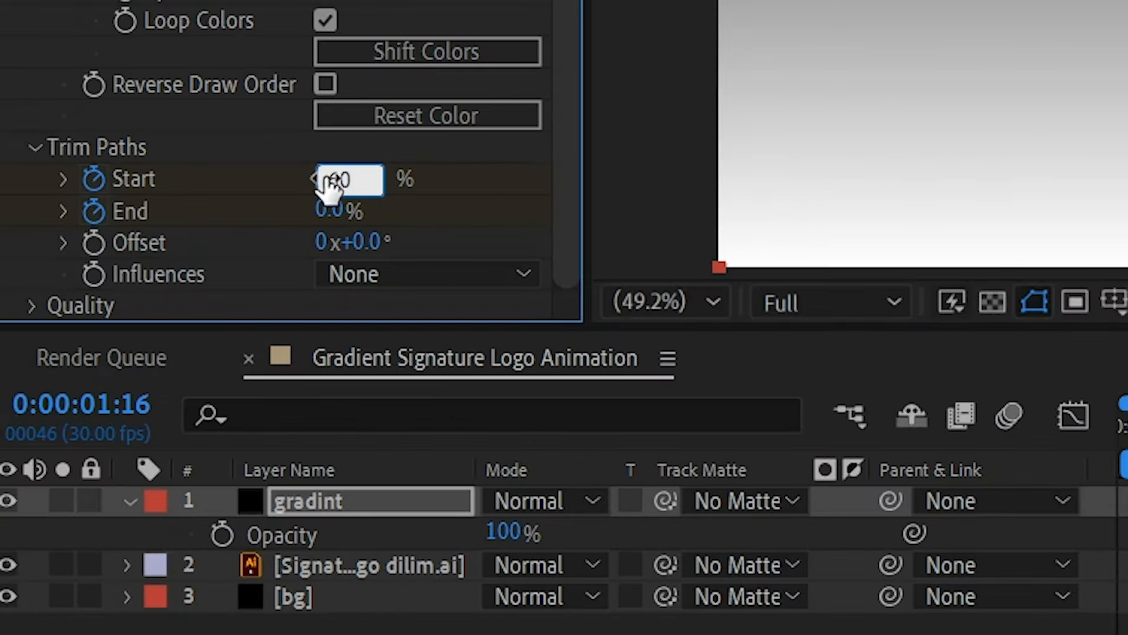
pyautogui.press('Return')
pyautogui.click(327, 208)
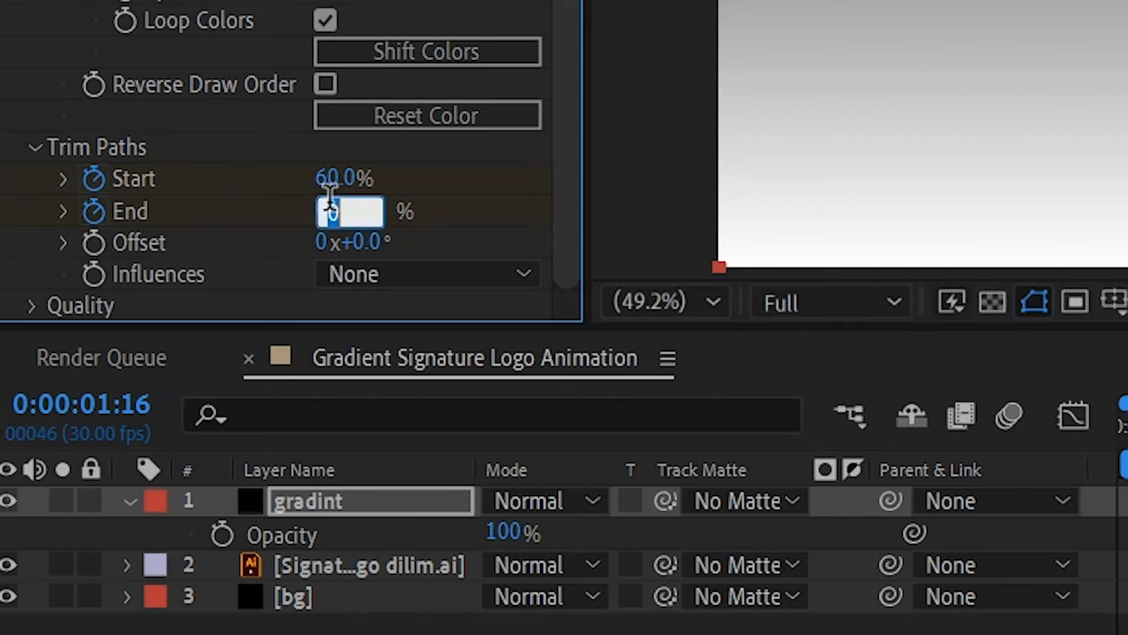
pyautogui.write('100')
pyautogui.press('Return')
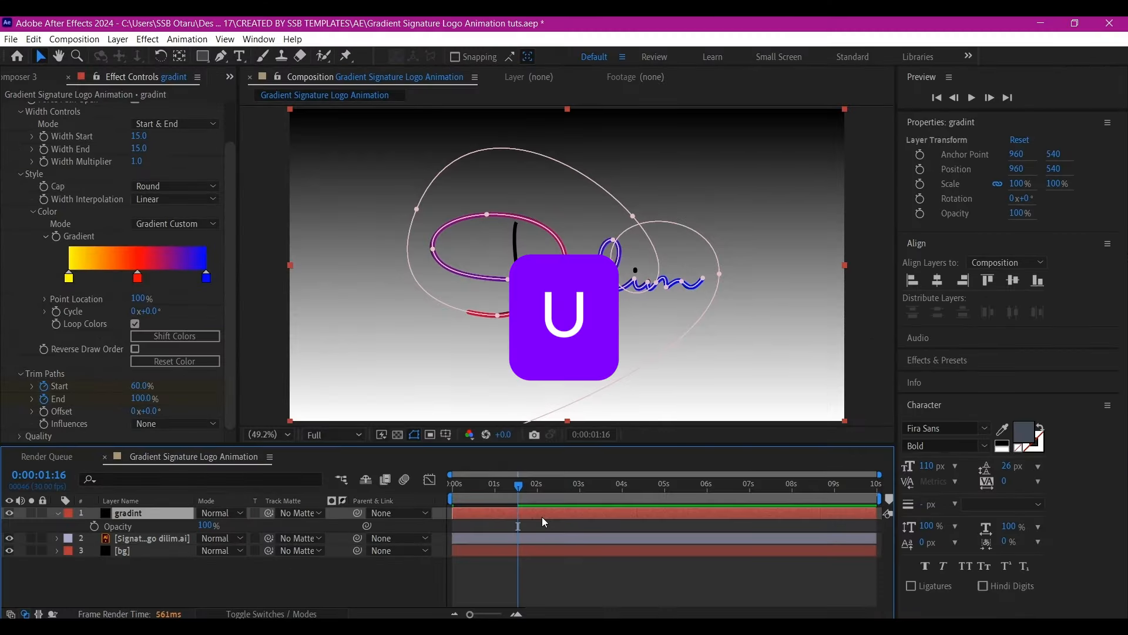
# - Reveal the gradint layer's keyframes and apply Easy Ease to all the Start and End keyframes
pyautogui.press('u')
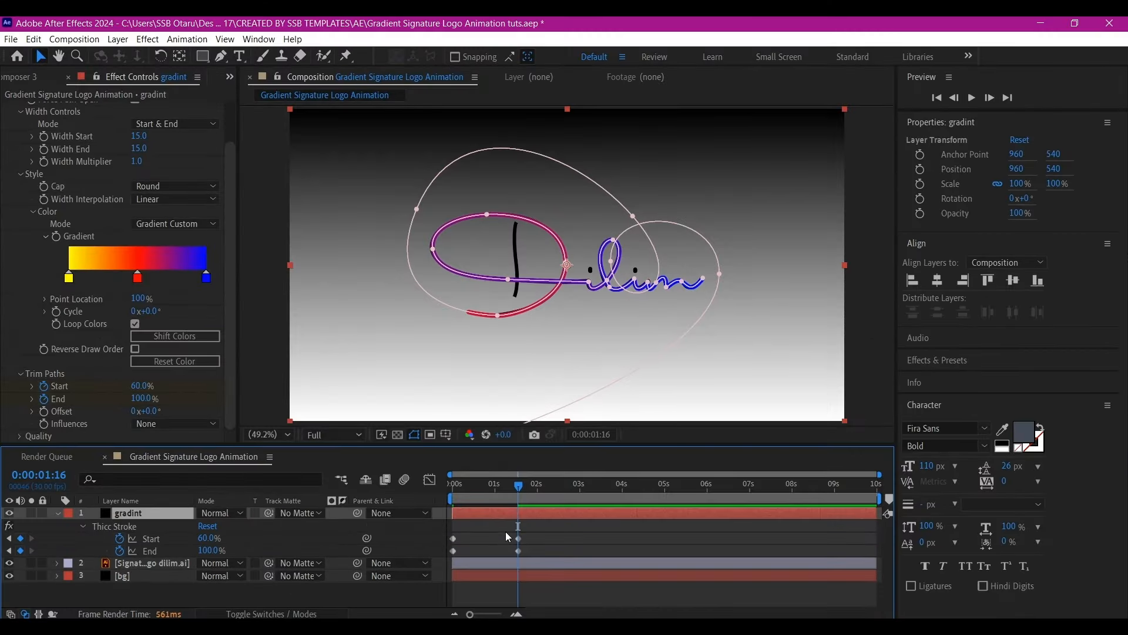
pyautogui.moveTo(551, 538); pyautogui.dragTo(424, 563)
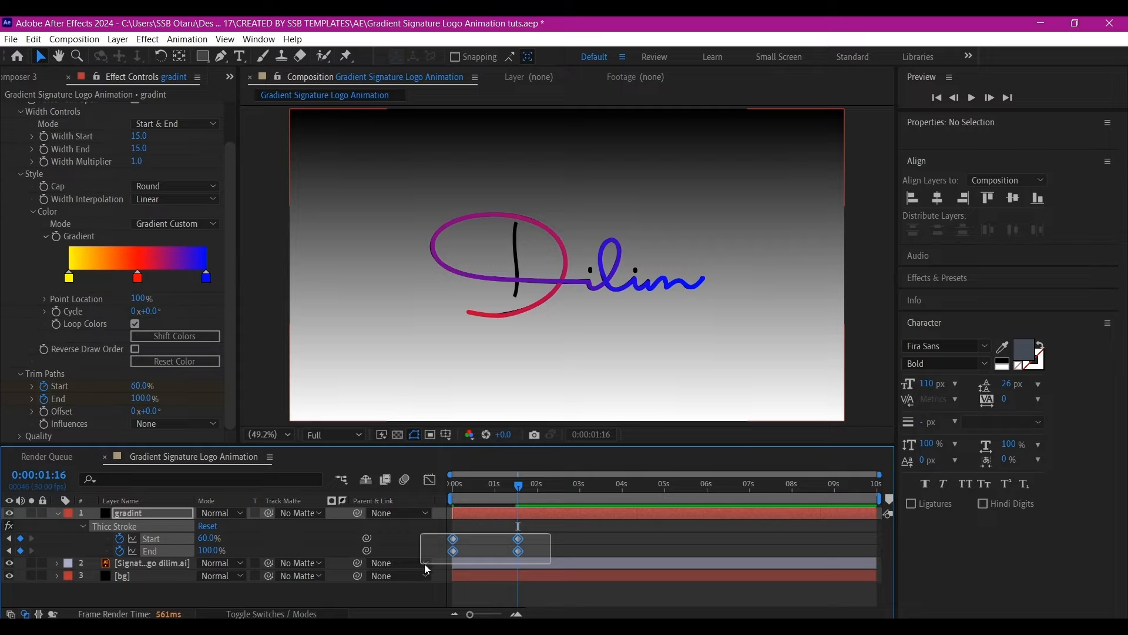
pyautogui.rightClick(518, 551)
pyautogui.moveTo(483, 534)
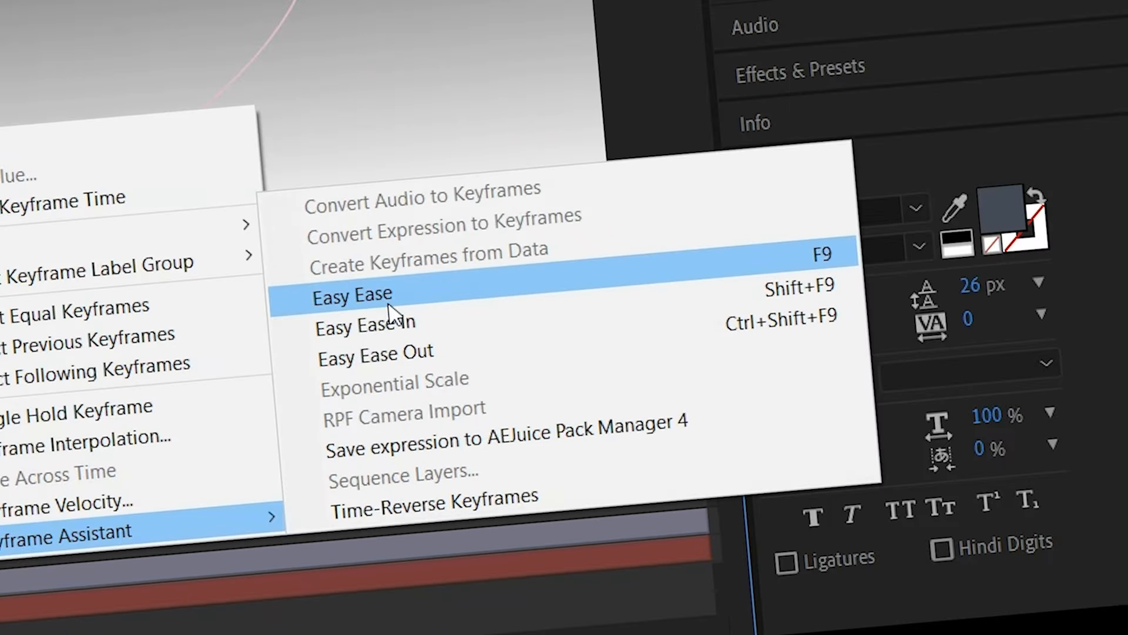
pyautogui.click(867, 324)
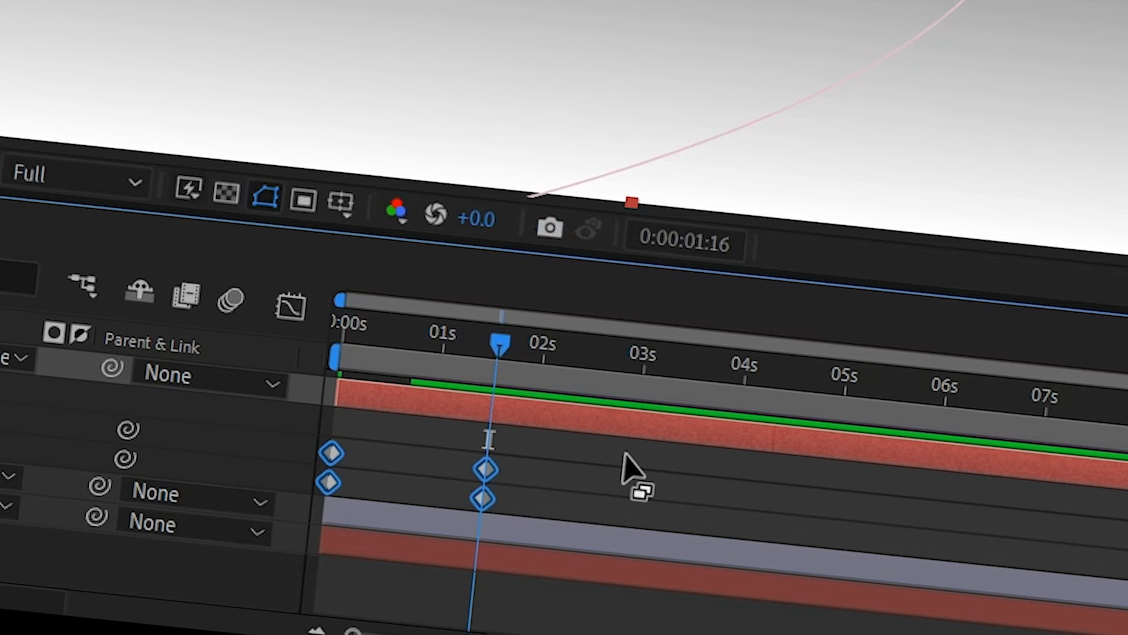
pyautogui.press('F9')
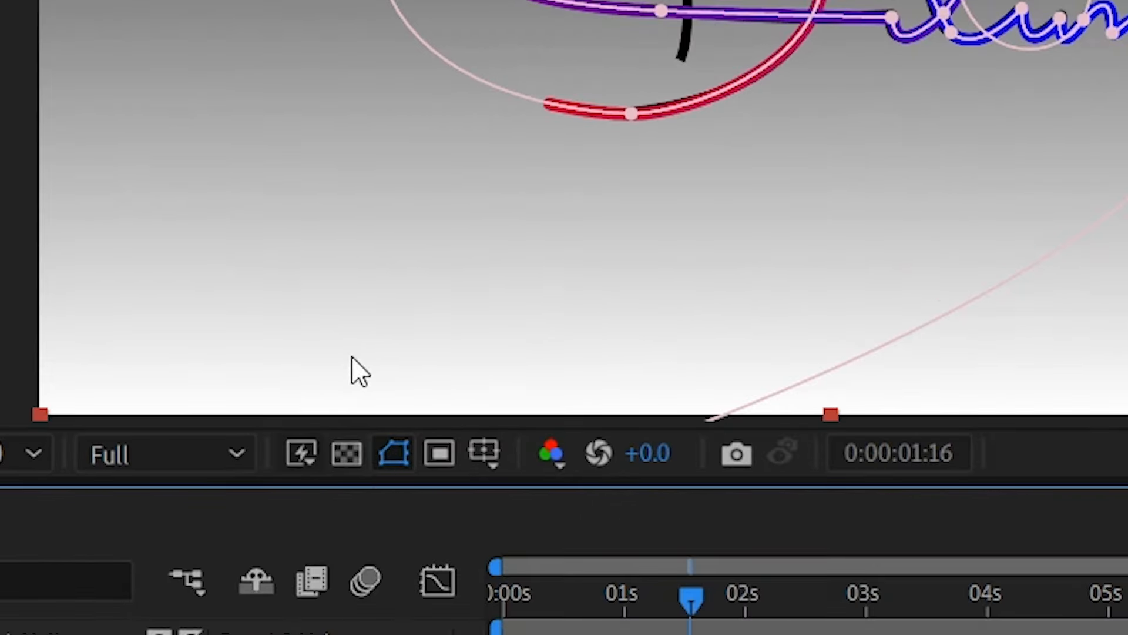
# - Hide the mask path outlines in the composition view and end the work area at 0:00:03:03
pyautogui.click(393, 453)
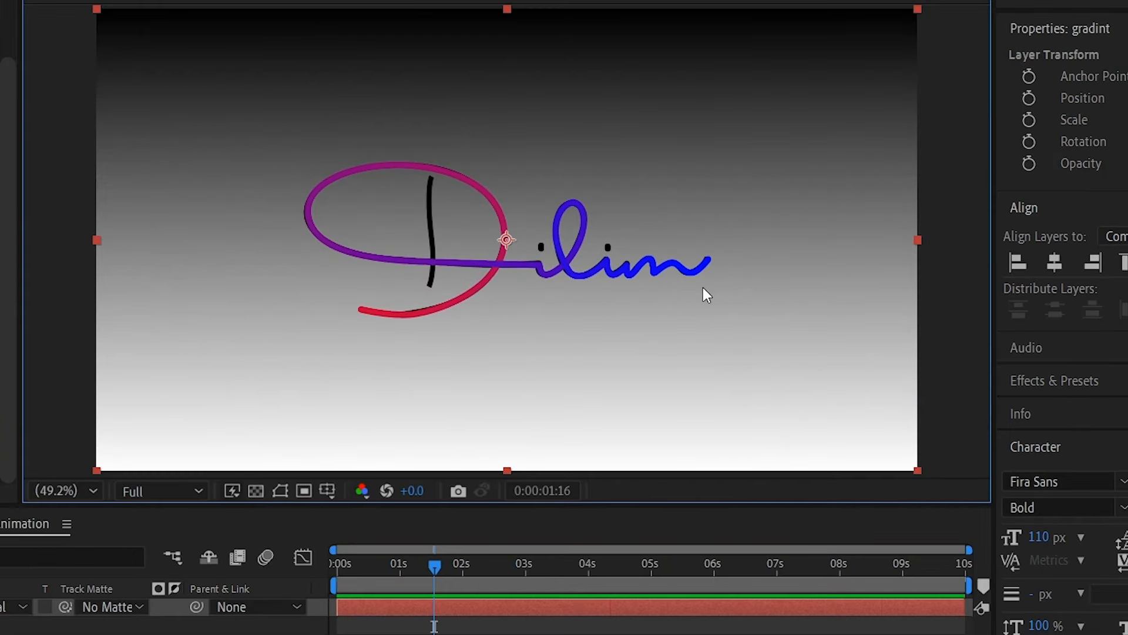
pyautogui.moveTo(528, 559); pyautogui.dragTo(532, 545)
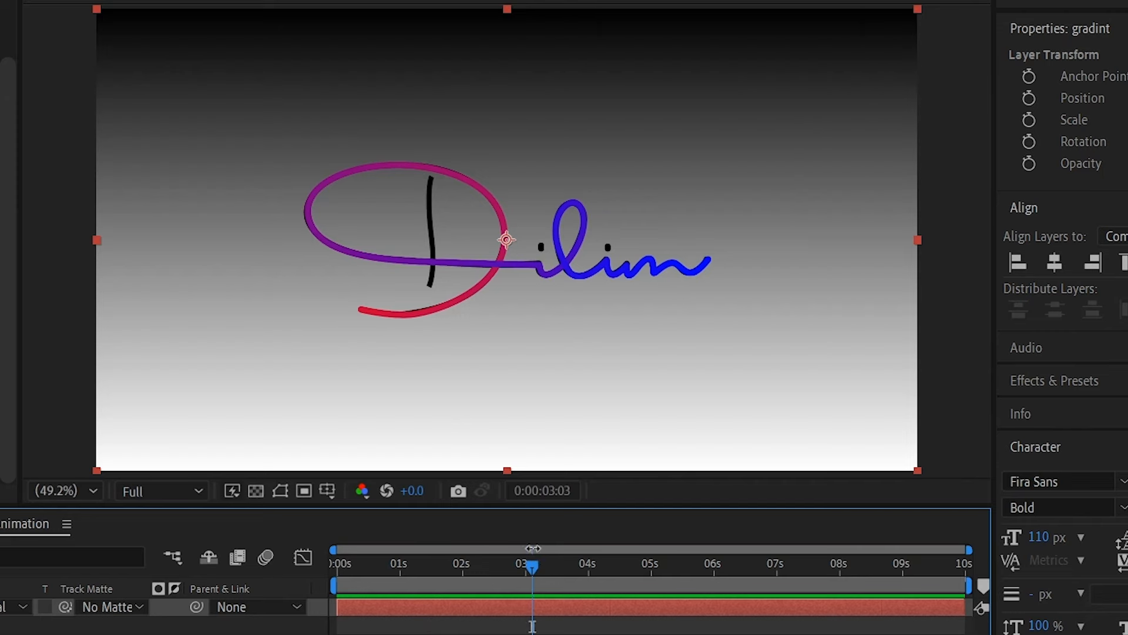
pyautogui.press('n')
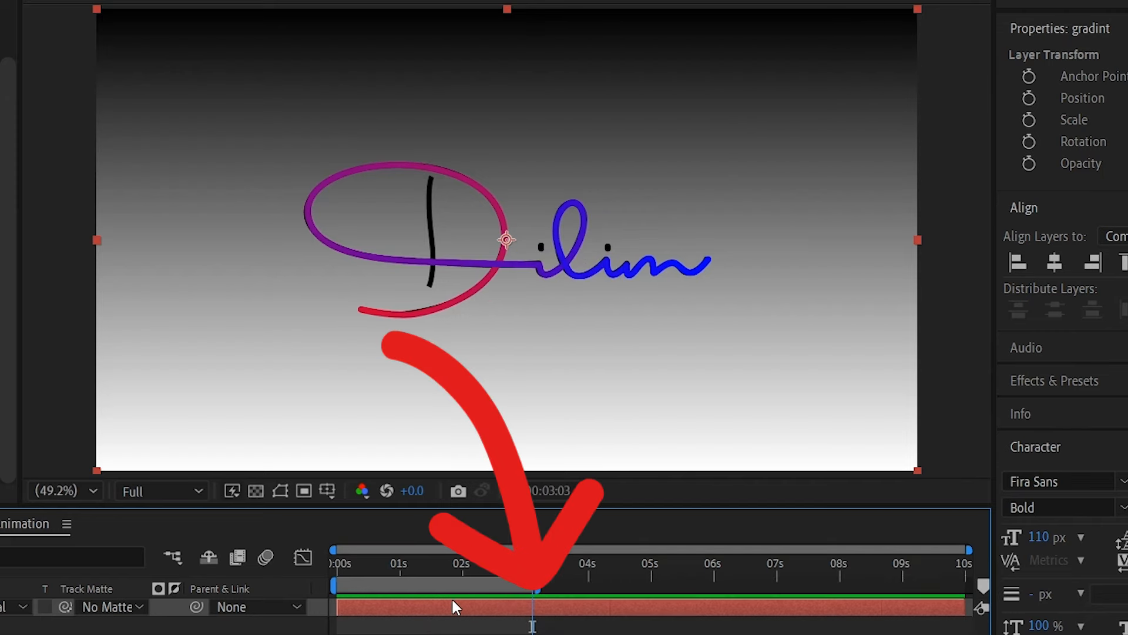
# - Preview the signature stroke animation from the start of the composition
pyautogui.moveTo(380, 568); pyautogui.dragTo(295, 584)
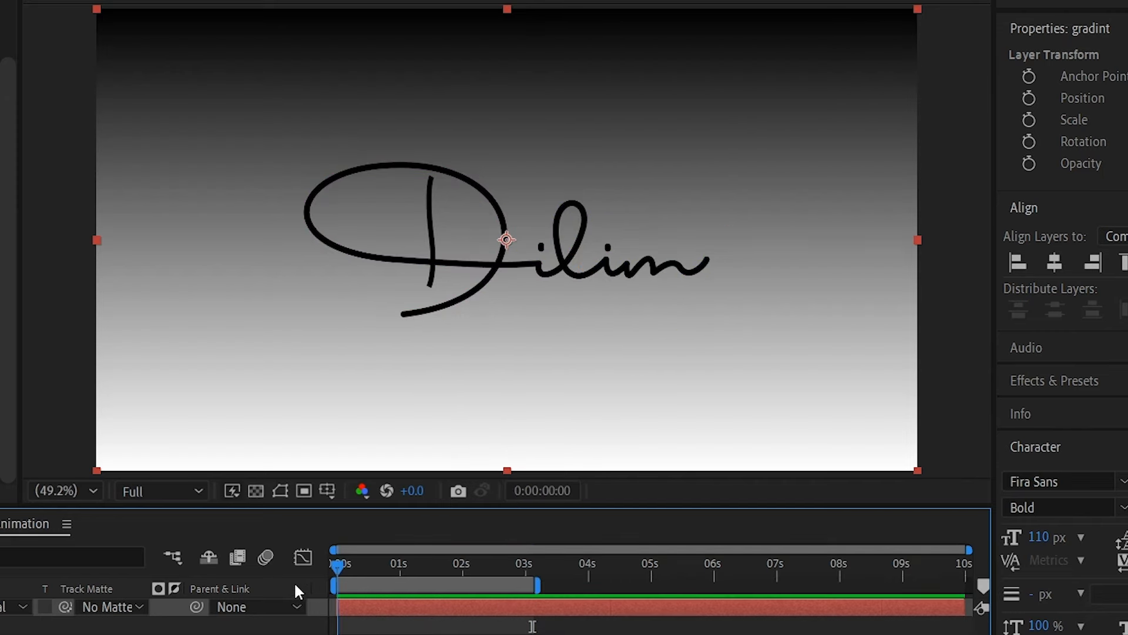
pyautogui.press('space')
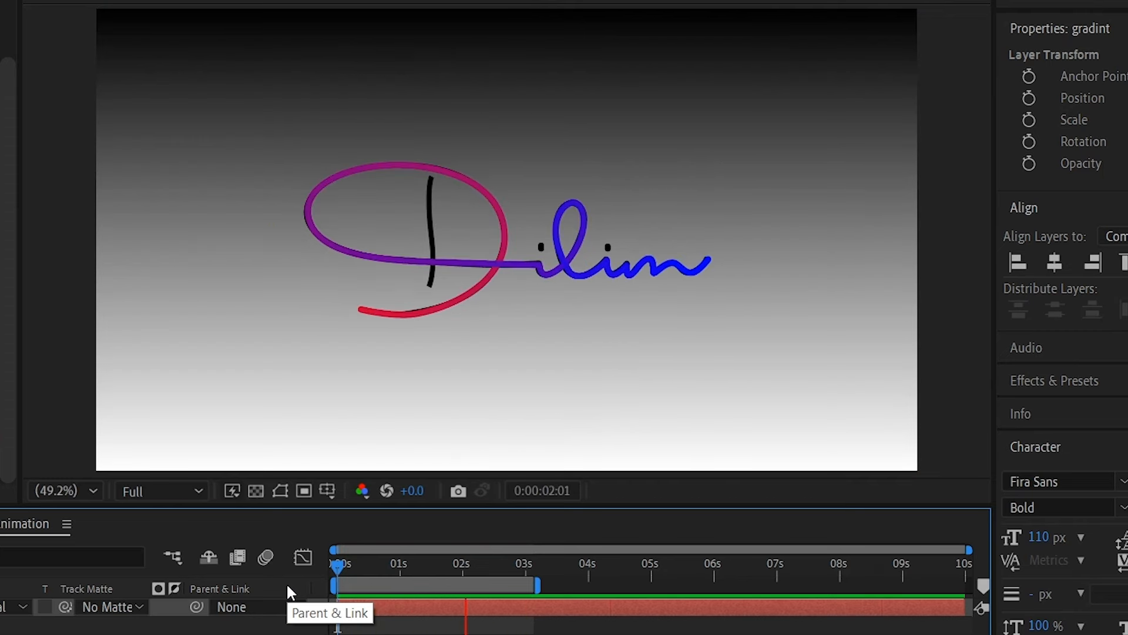
pyautogui.press('space')
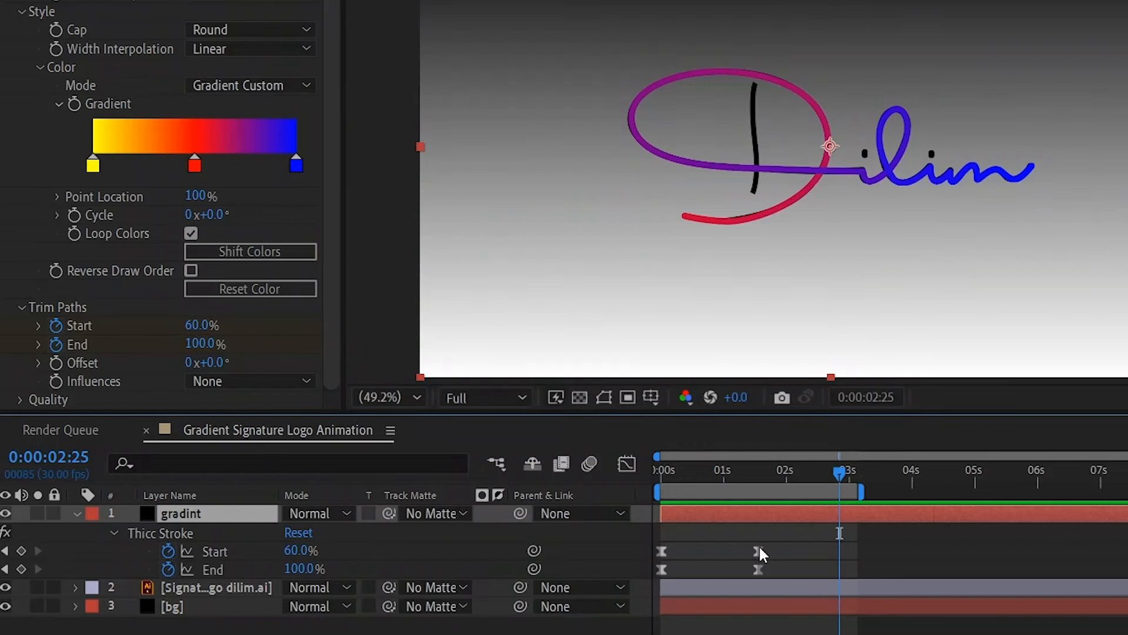
# - Steepen the middle of the Start value graph by lengthening the easing handles of both keyframes, then return to the layer bars
pyautogui.click(758, 549)
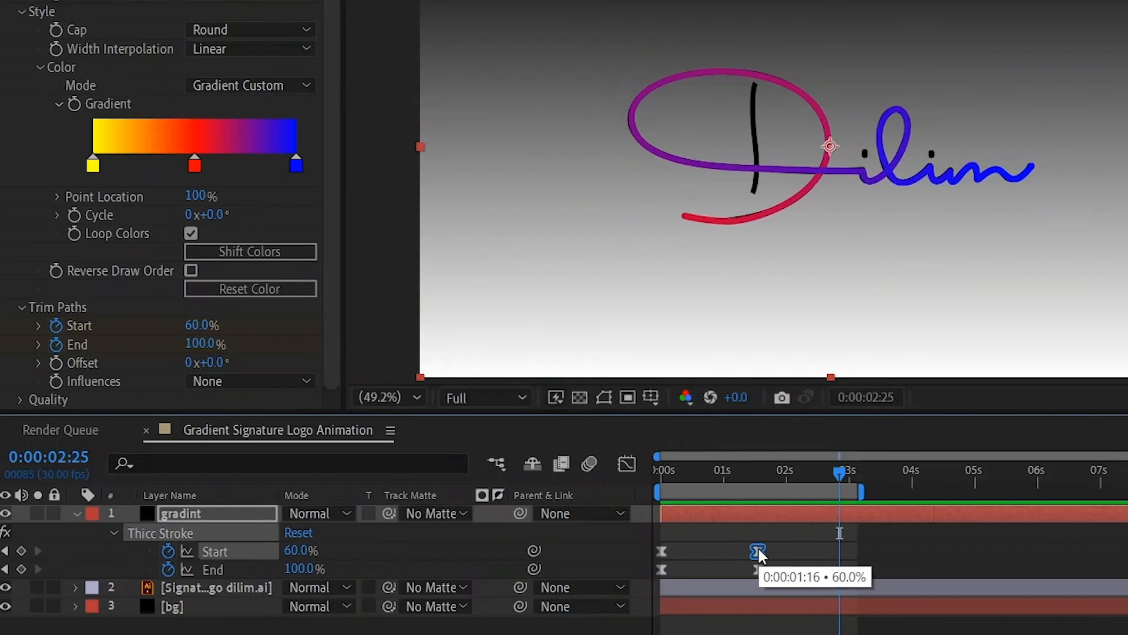
pyautogui.click(628, 464)
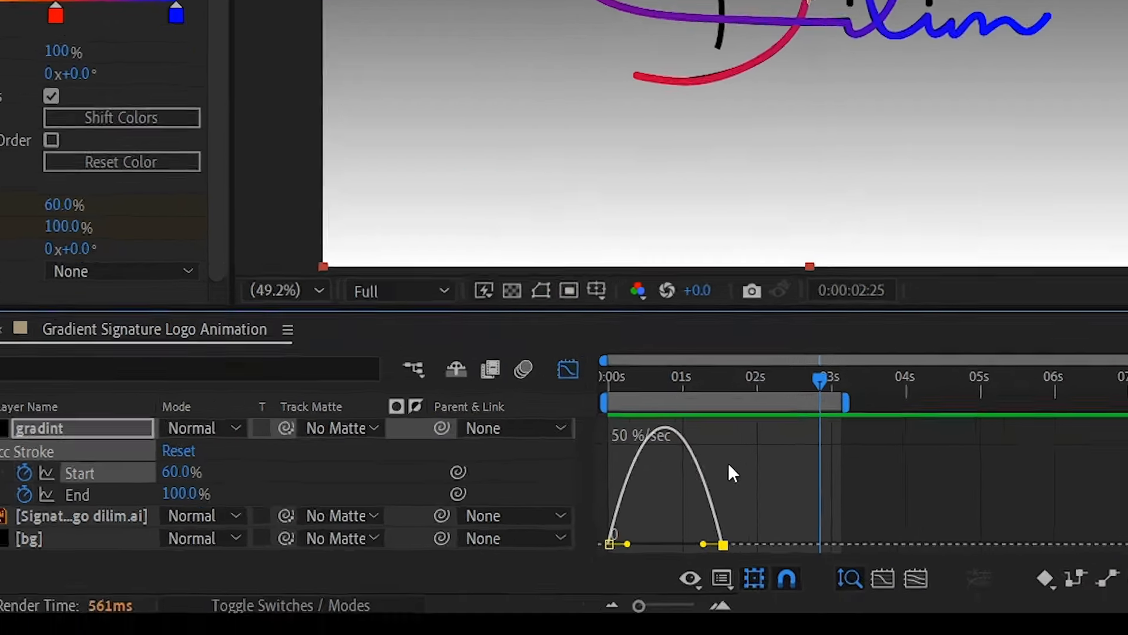
pyautogui.rightClick(760, 552)
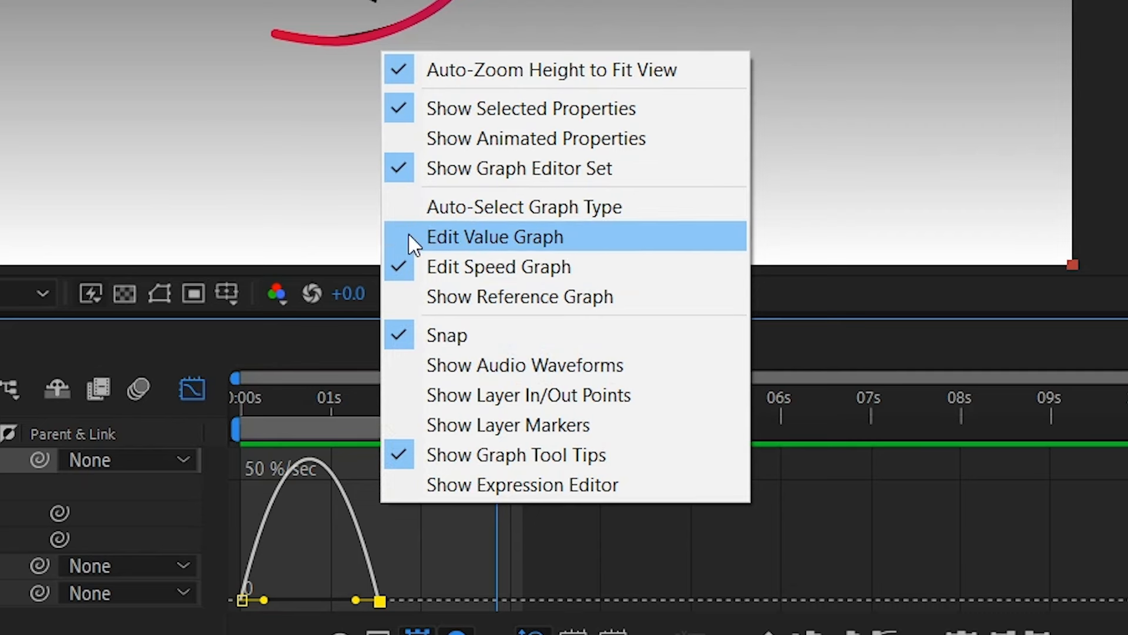
pyautogui.click(488, 238)
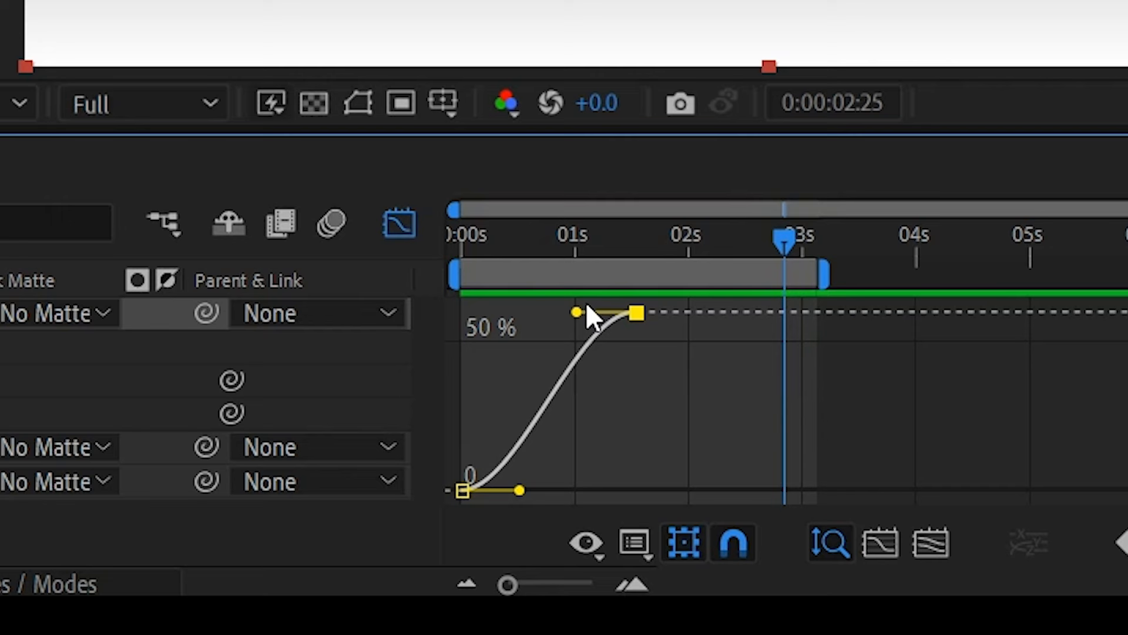
pyautogui.click(335, 454)
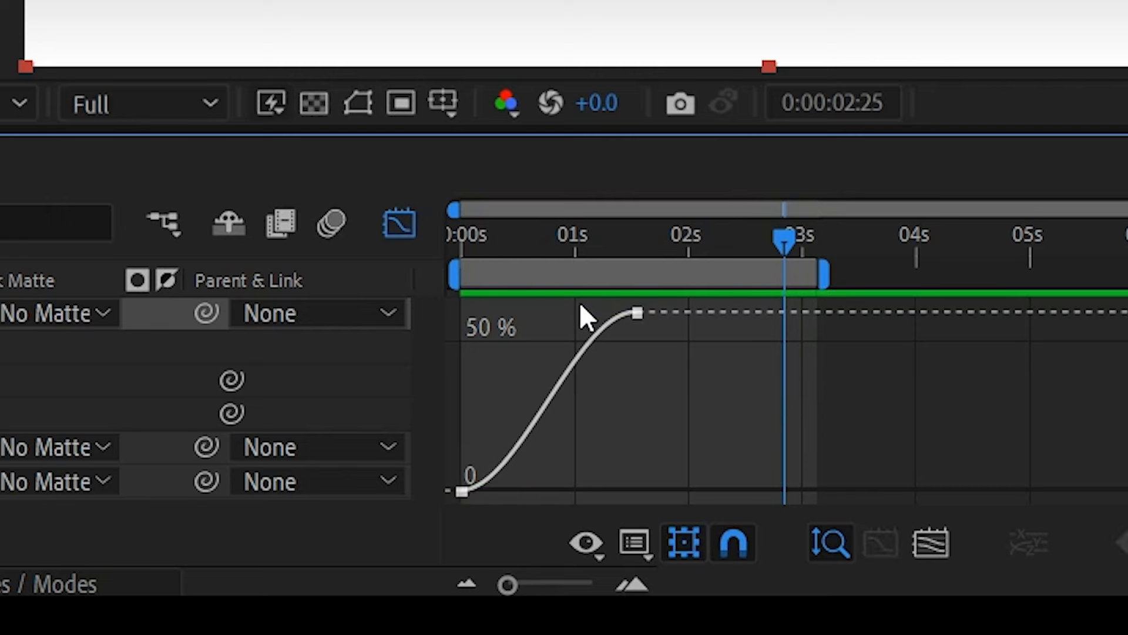
pyautogui.click(639, 314)
pyautogui.moveTo(576, 316); pyautogui.dragTo(502, 312)
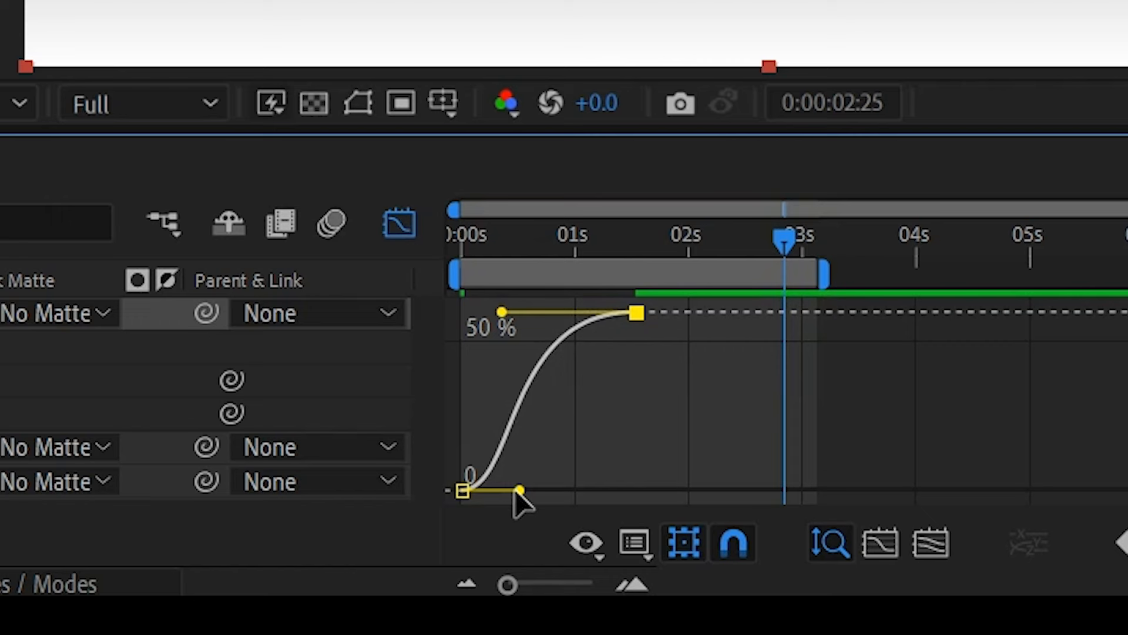
pyautogui.moveTo(542, 493); pyautogui.dragTo(608, 490)
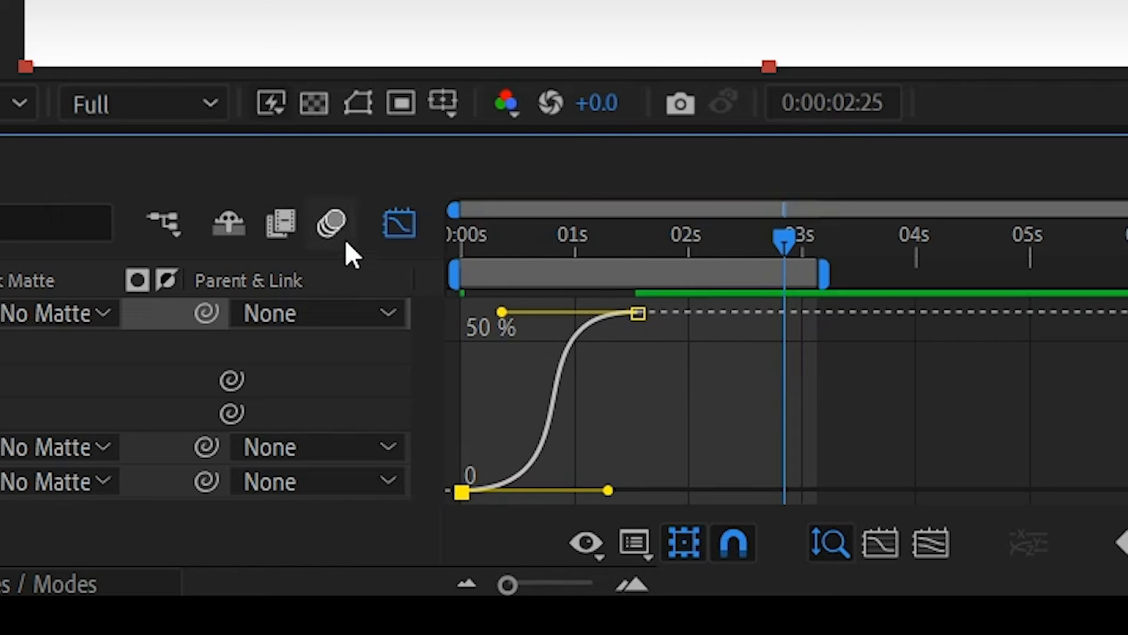
pyautogui.click(395, 238)
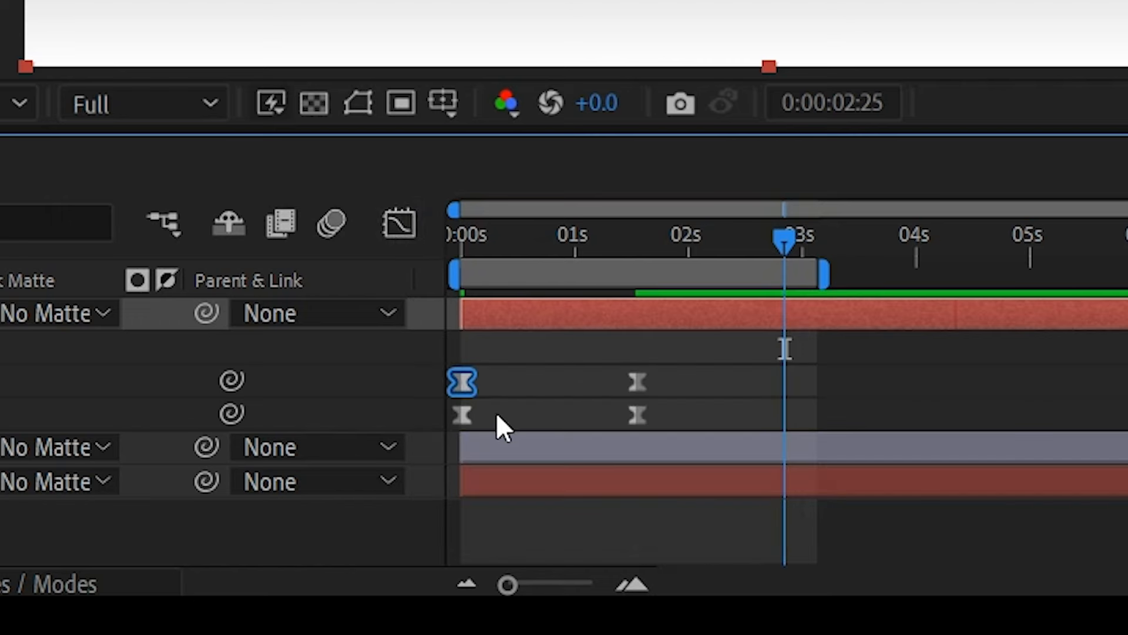
# - Lengthen both easing handles of the End property's value graph to form a moderately steeper S-curve
pyautogui.click(632, 416)
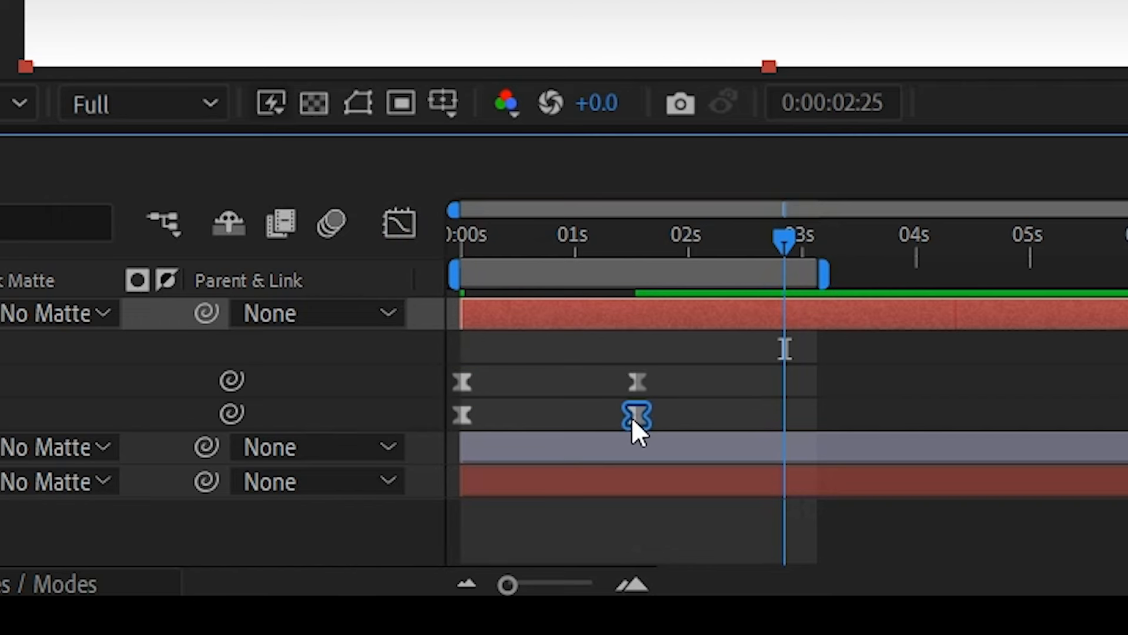
pyautogui.click(397, 236)
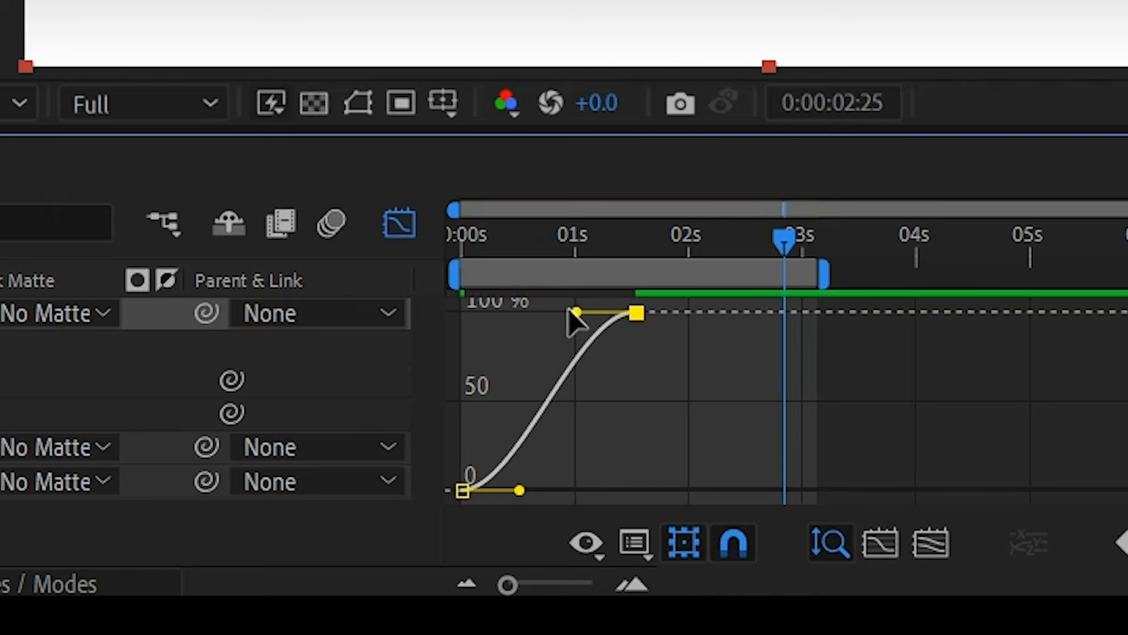
pyautogui.moveTo(577, 313); pyautogui.dragTo(551, 312)
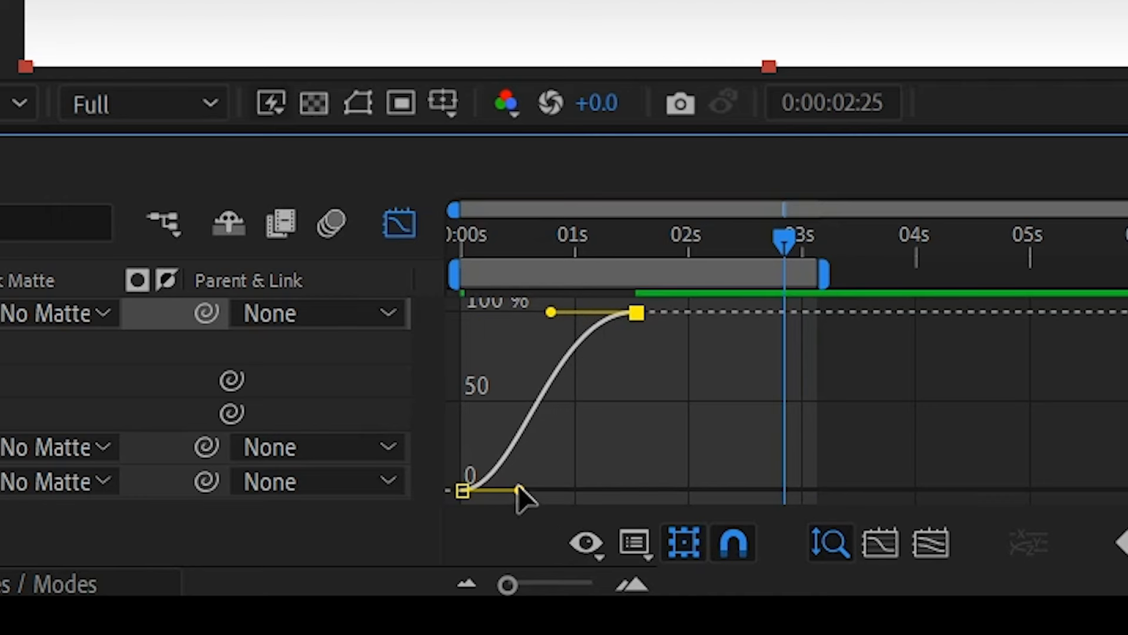
pyautogui.moveTo(523, 491); pyautogui.dragTo(577, 493)
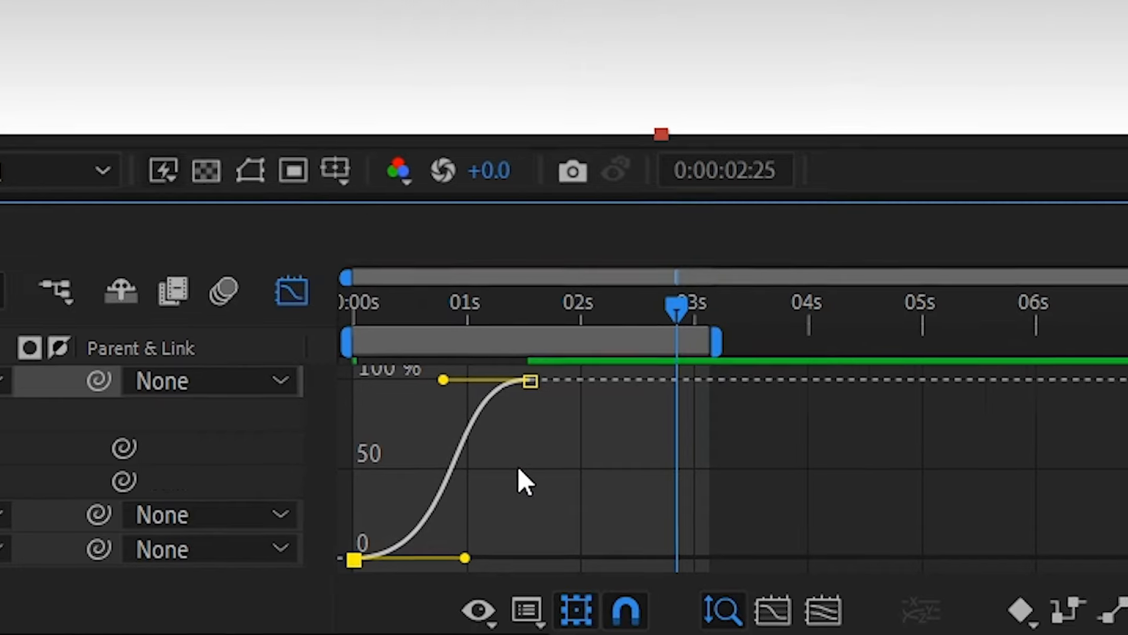
# - In End's speed graph, shorten the first keyframe's handle and lengthen the last one's for an early peak, then close the Graph Editor
pyautogui.rightClick(627, 397)
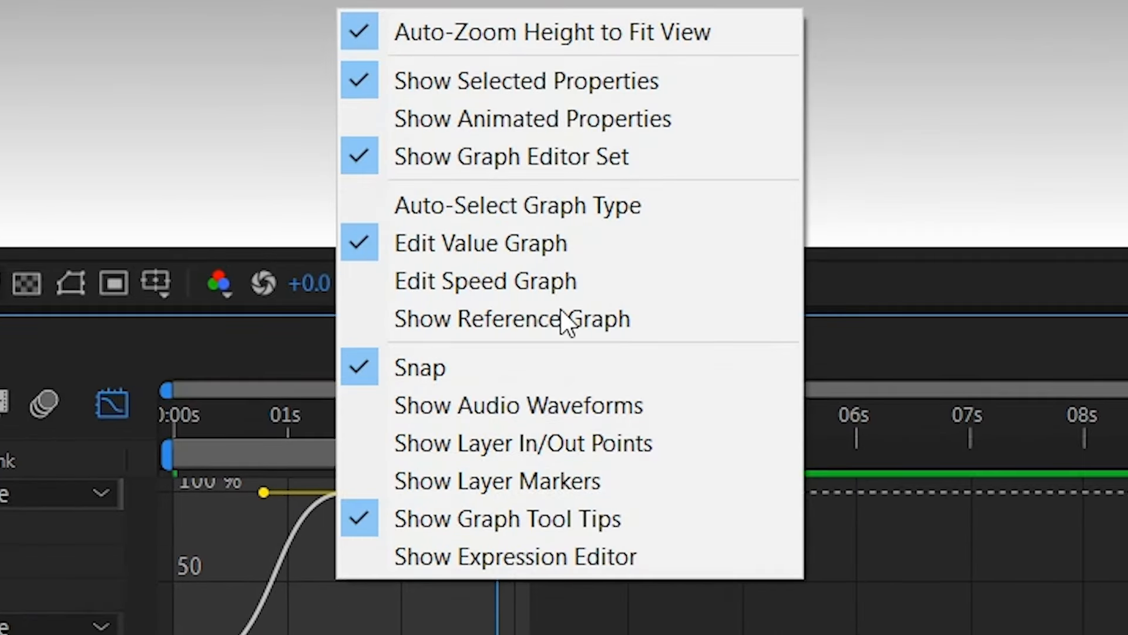
pyautogui.click(428, 287)
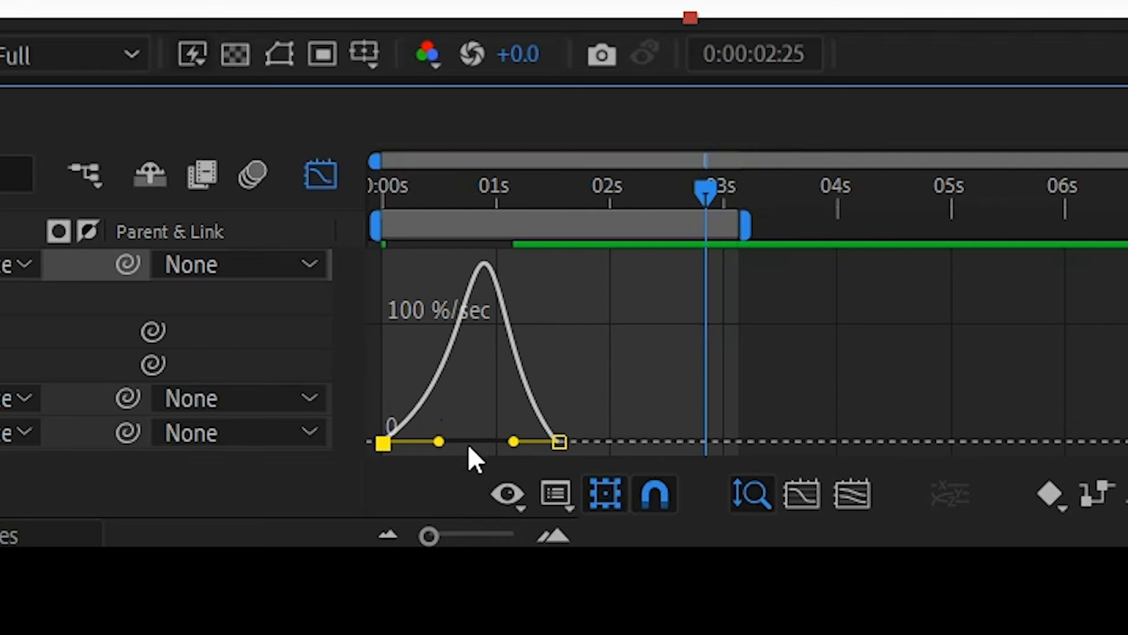
pyautogui.keyDown('alt'); pyautogui.scroll(5, 472, 452); pyautogui.keyUp('alt')
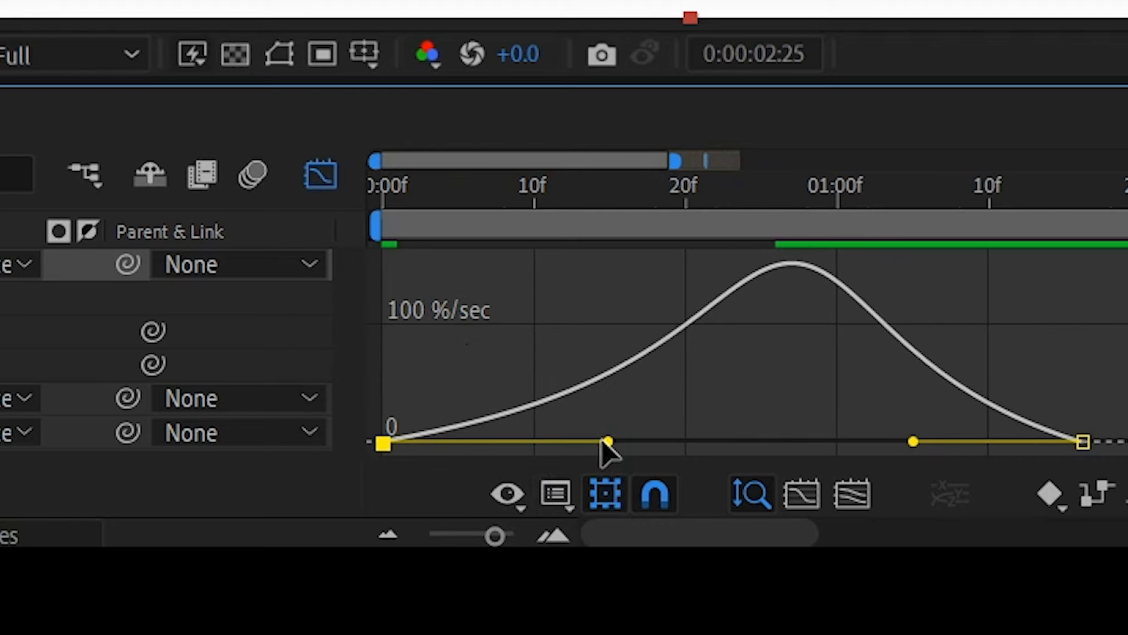
pyautogui.moveTo(602, 442); pyautogui.dragTo(503, 451)
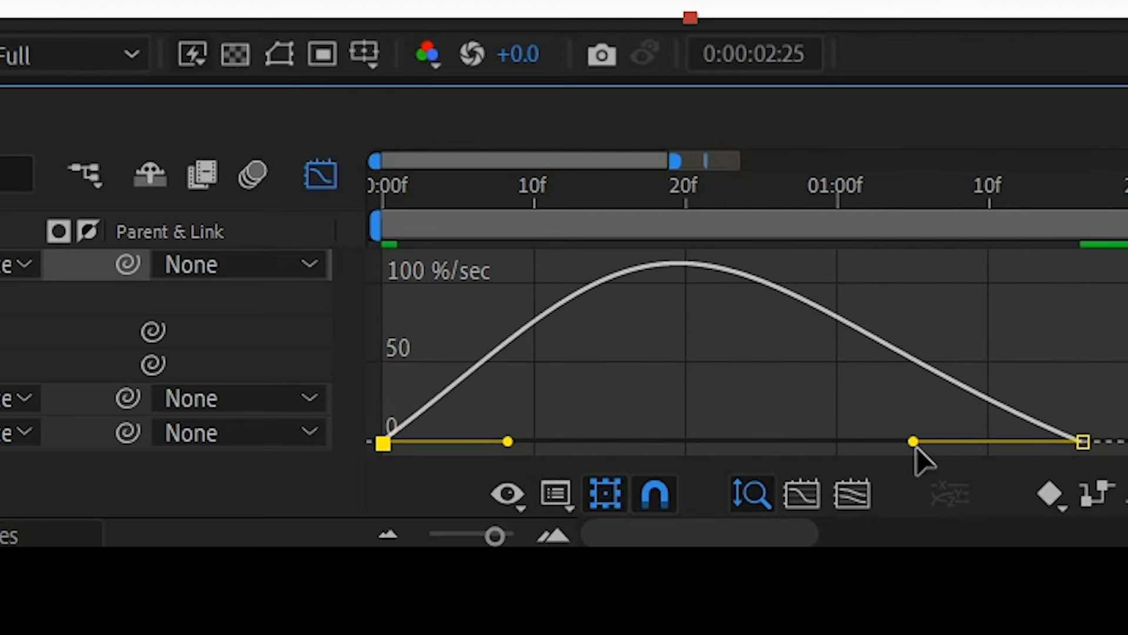
pyautogui.moveTo(915, 450); pyautogui.dragTo(702, 410)
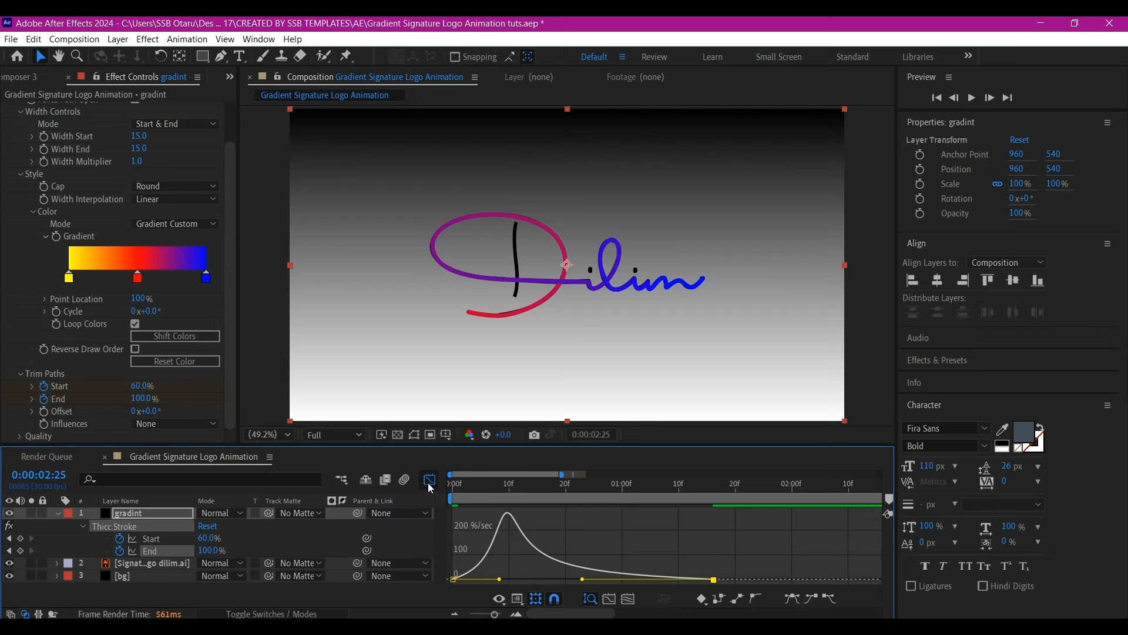
pyautogui.click(429, 480)
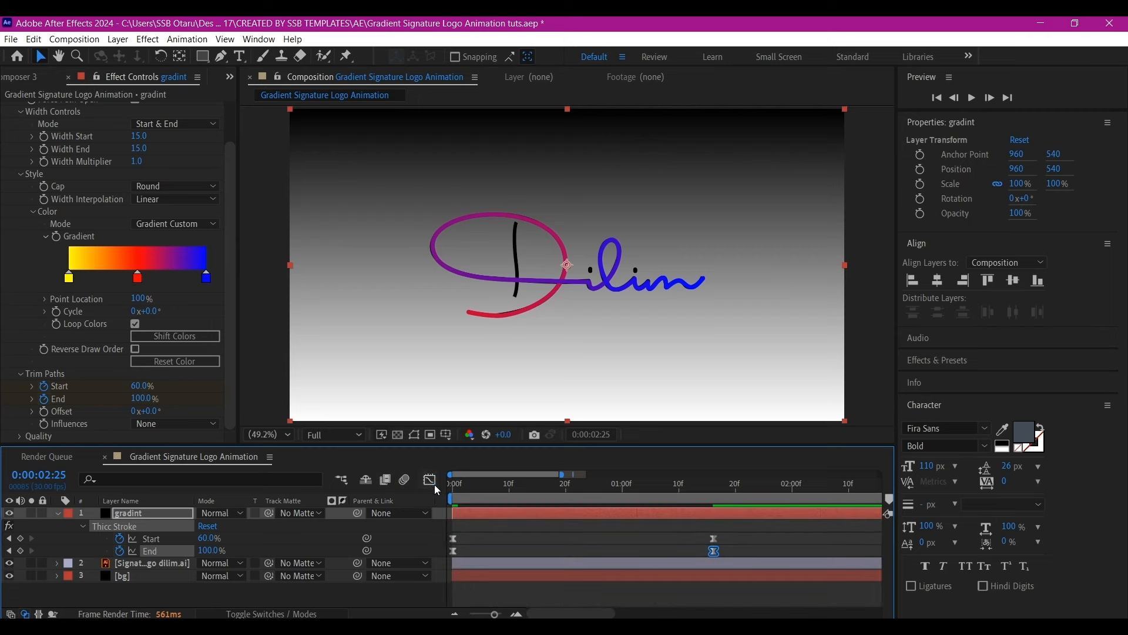
# - Preview the newly eased signature stroke animation from the start of the composition
pyautogui.moveTo(468, 490); pyautogui.dragTo(453, 494)
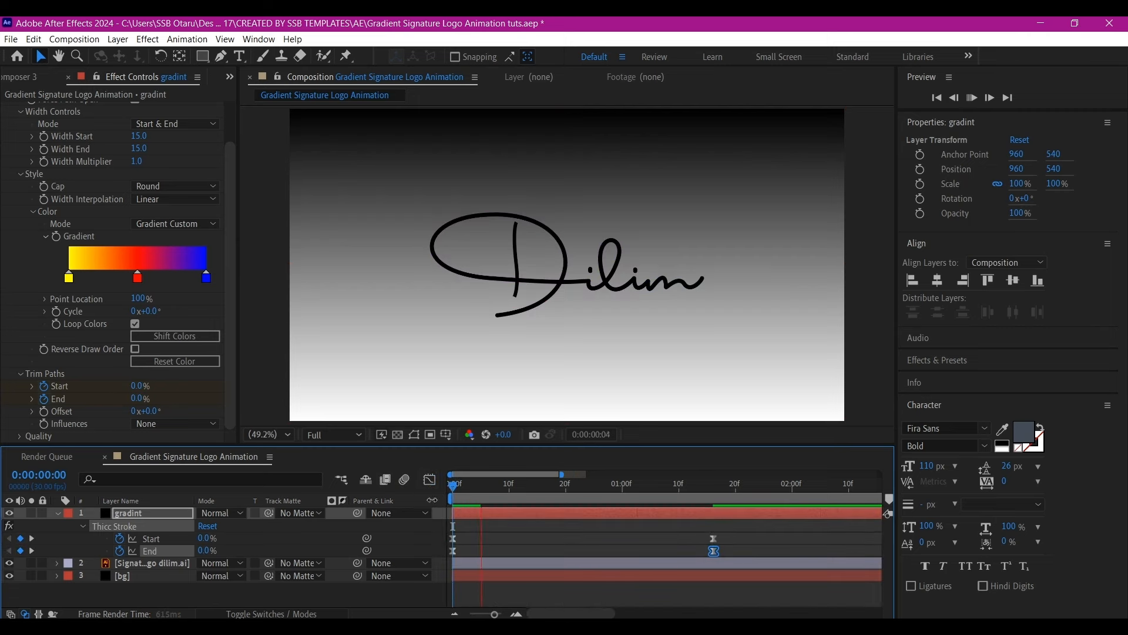
pyautogui.press('space')
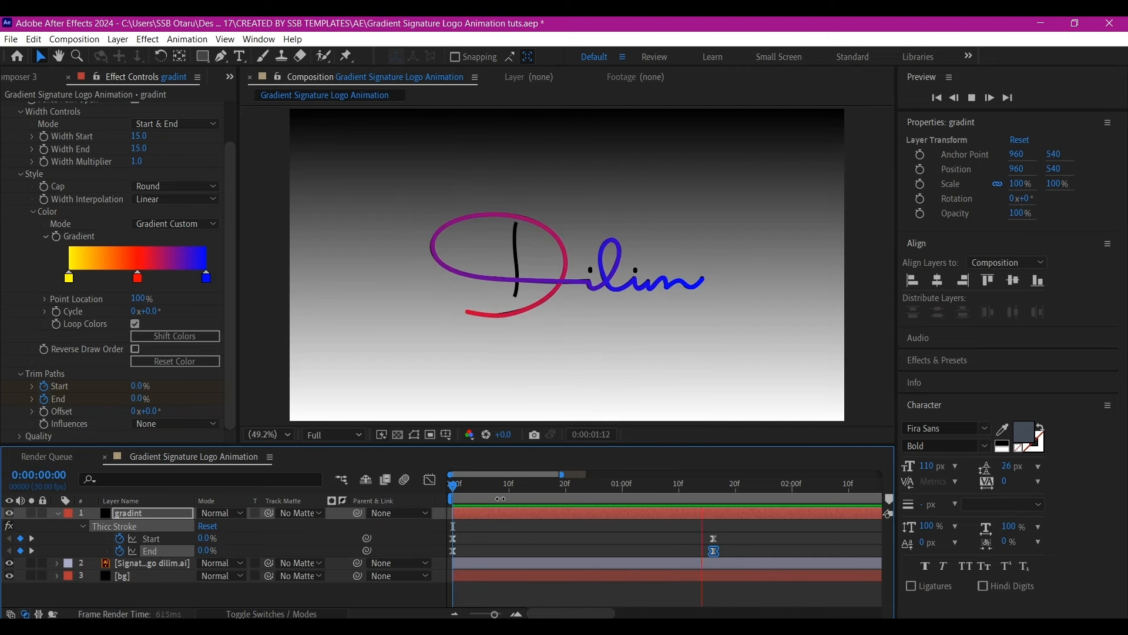
pyautogui.press('space')
# - Set Thicc Stroke's Trim Paths Influences to Width & Color and move the playhead to 0:00:01:14
pyautogui.moveTo(519, 475)
pyautogui.mouseDown()
pyautogui.moveTo(435, 479)
pyautogui.moveTo(573, 484)
pyautogui.moveTo(608, 458)
pyautogui.moveTo(551, 479)
pyautogui.moveTo(476, 483)
pyautogui.moveTo(510, 481)
pyautogui.moveTo(494, 484)
pyautogui.mouseUp()
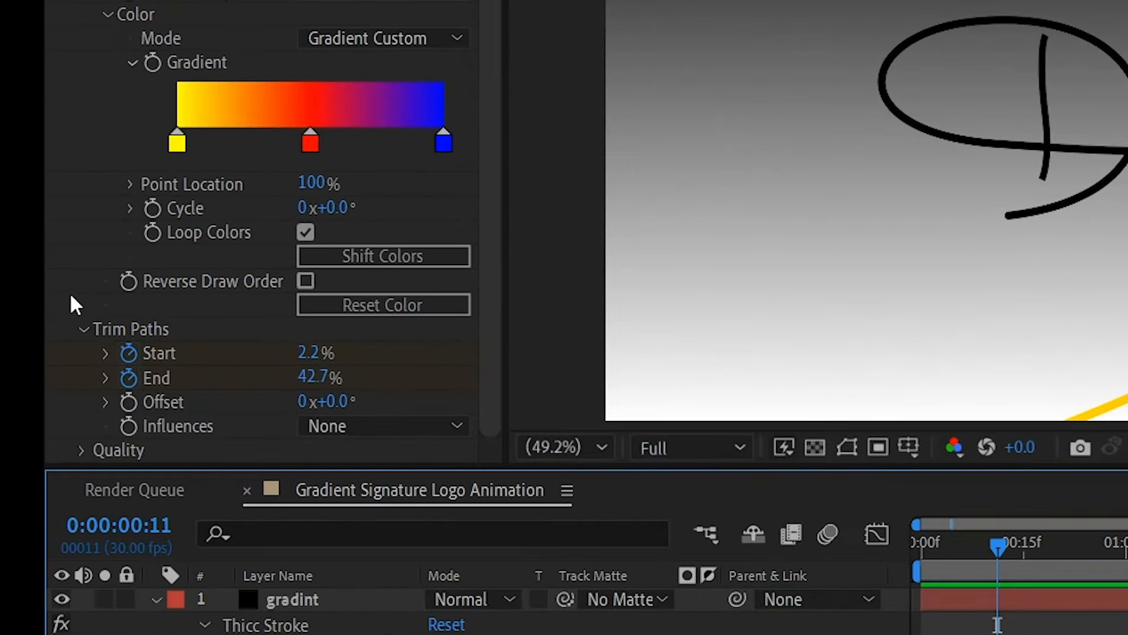
pyautogui.click(357, 428)
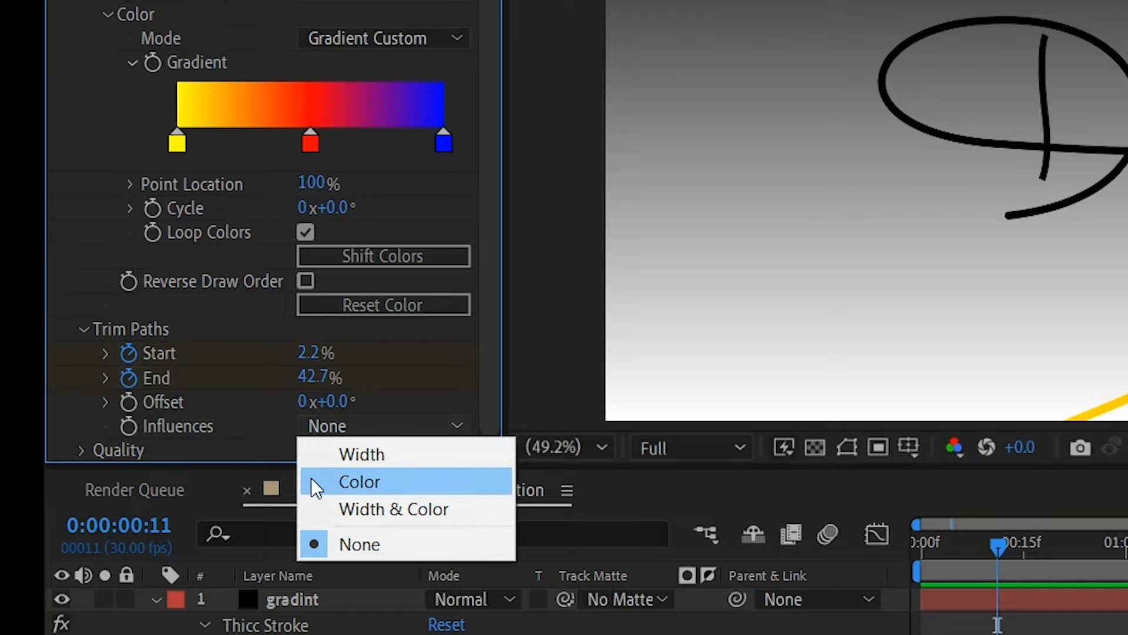
pyautogui.click(392, 507)
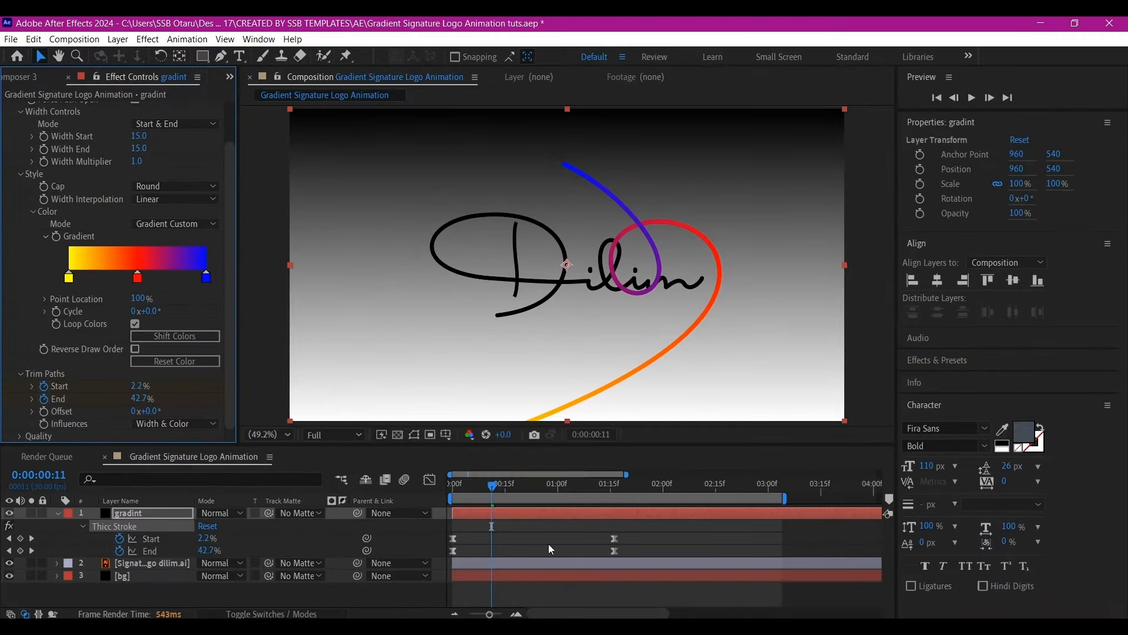
pyautogui.moveTo(492, 485)
pyautogui.mouseDown()
pyautogui.moveTo(457, 493)
pyautogui.moveTo(526, 490)
pyautogui.moveTo(607, 468)
pyautogui.mouseUp()
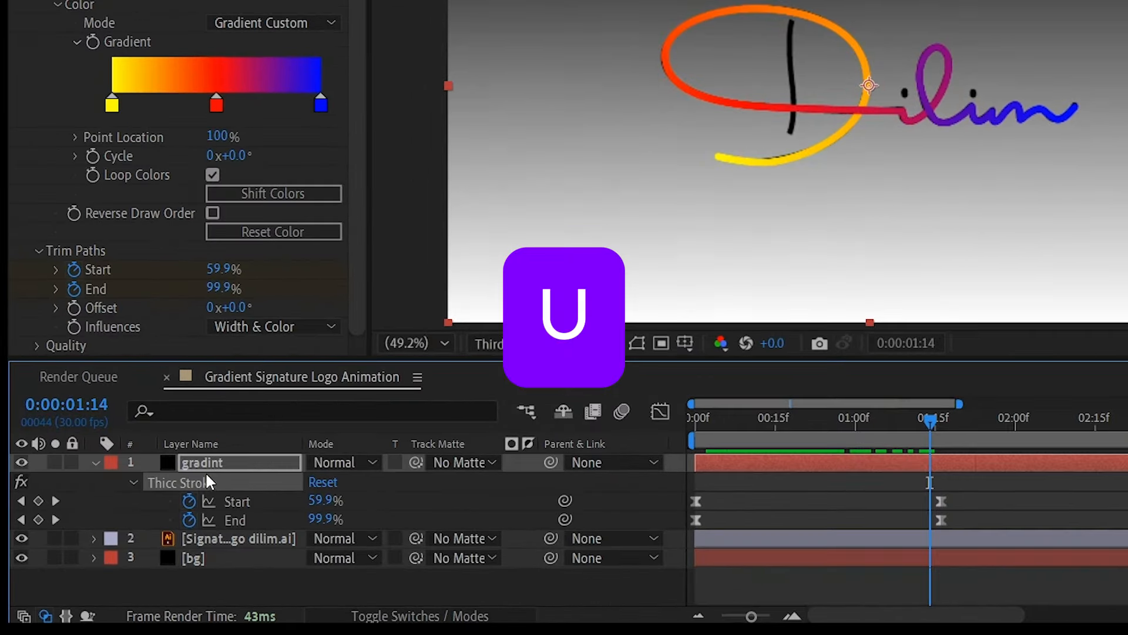
# - Collapse the gradint layer's keyframed properties and create a black 1920 x 1080 px solid named Draw1
pyautogui.click(136, 514)
pyautogui.press('u')
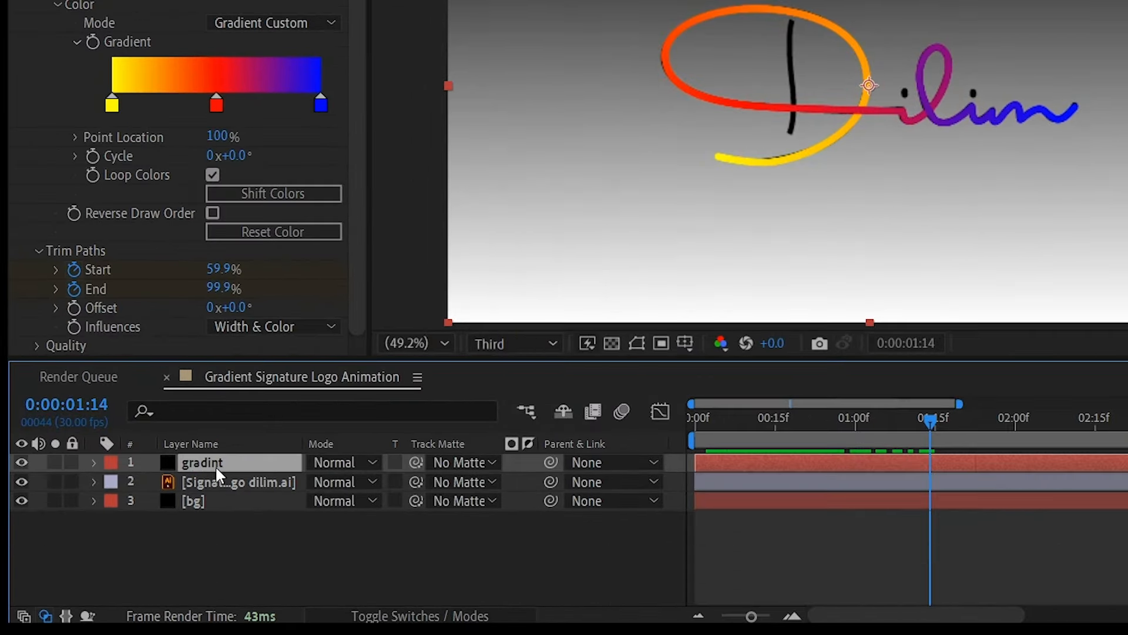
pyautogui.rightClick(139, 541)
pyautogui.moveTo(201, 310)
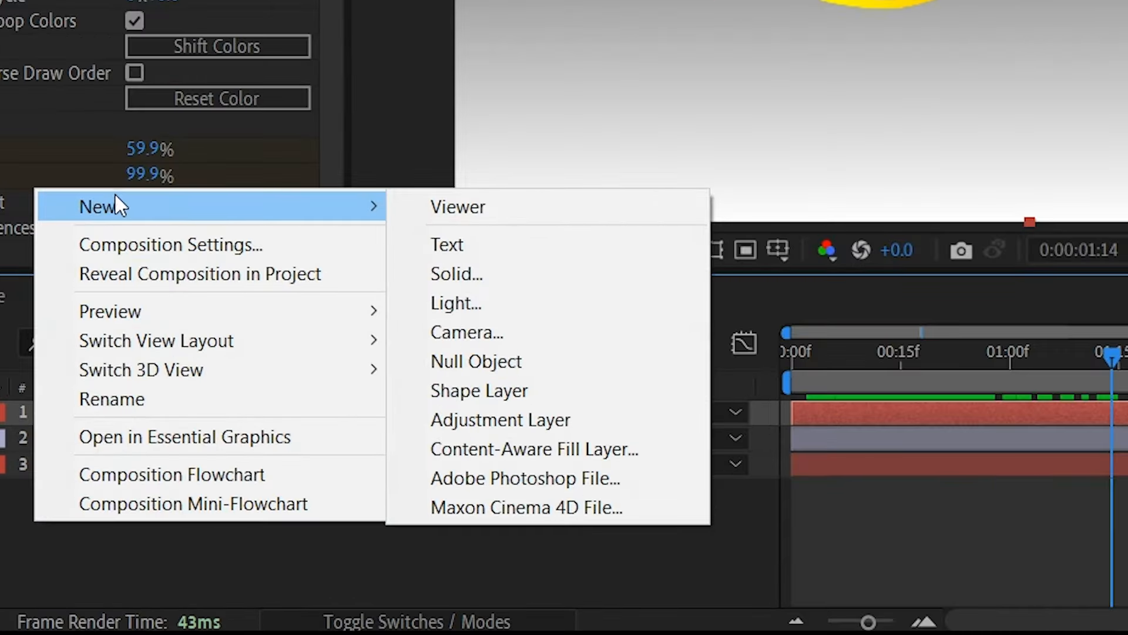
pyautogui.click(462, 273)
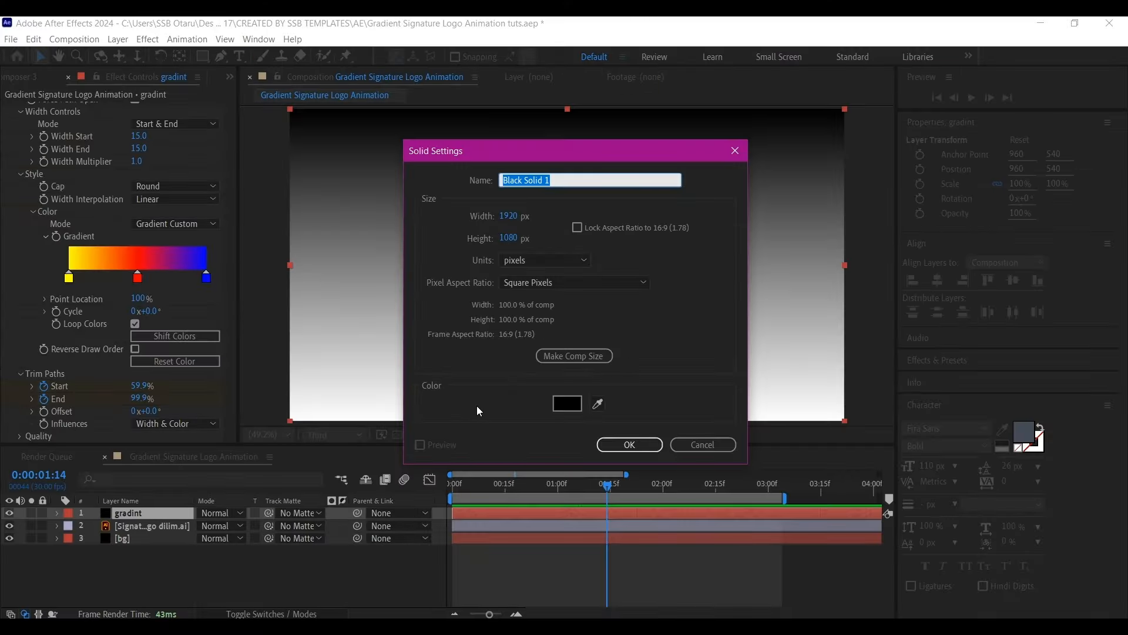
pyautogui.write('Draw1')
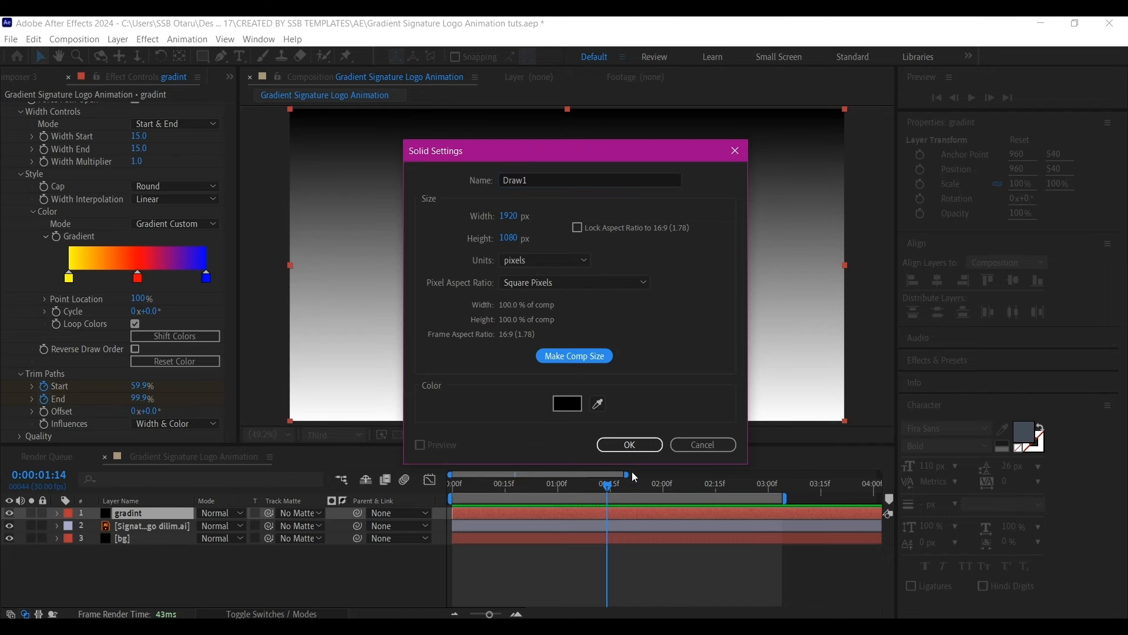
pyautogui.click(629, 445)
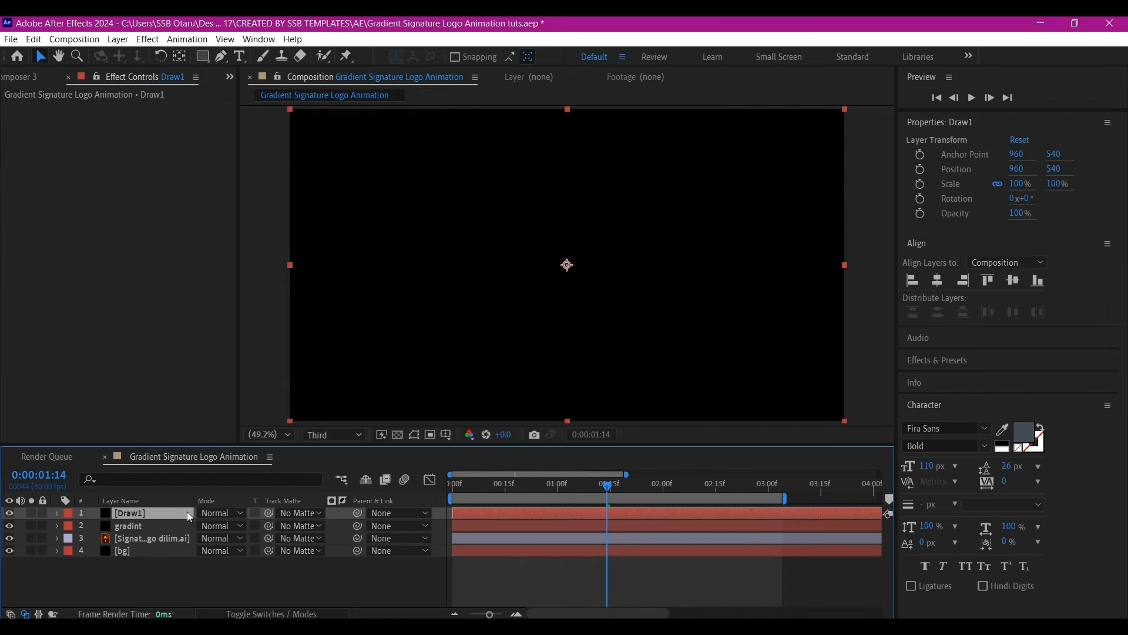
# - Duplicate the Draw1 solid to make three layers in total and hide the upper two
pyautogui.hotkey('ctrl', 'd')
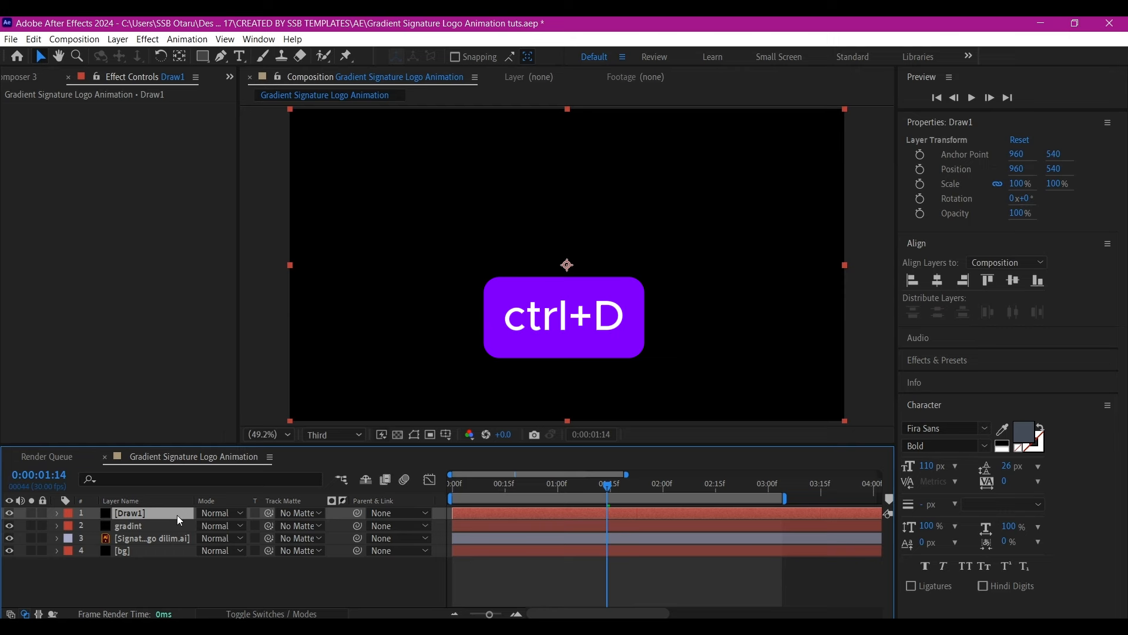
pyautogui.hotkey('ctrl', 'd')
pyautogui.hotkey('ctrl', 'd')
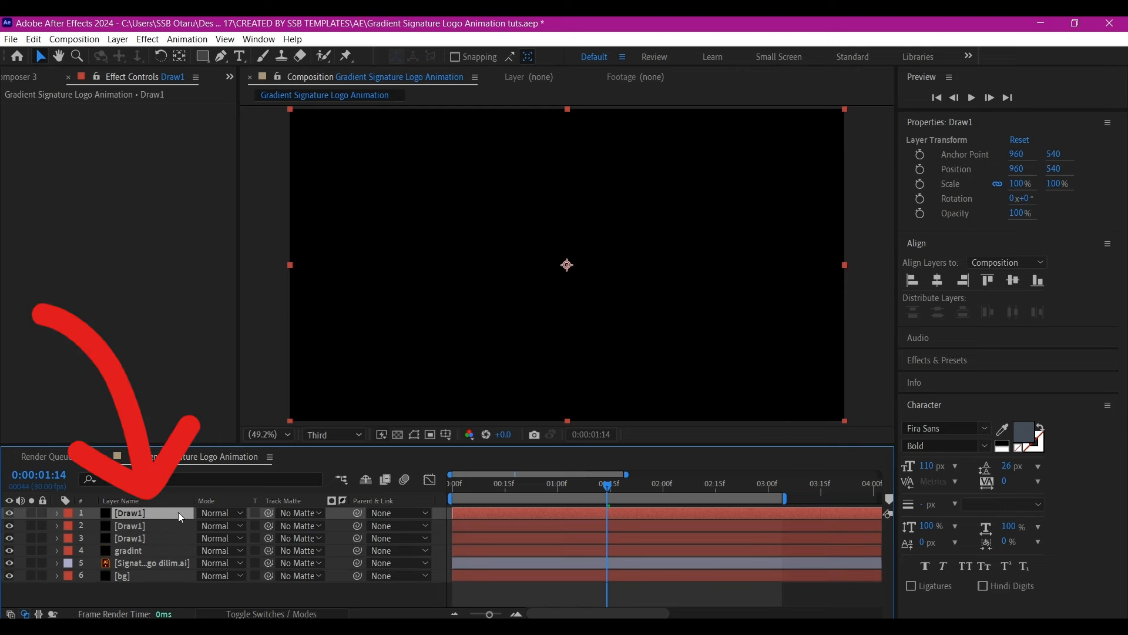
pyautogui.keyDown('ctrl'); pyautogui.click(124, 526); pyautogui.keyUp('ctrl')
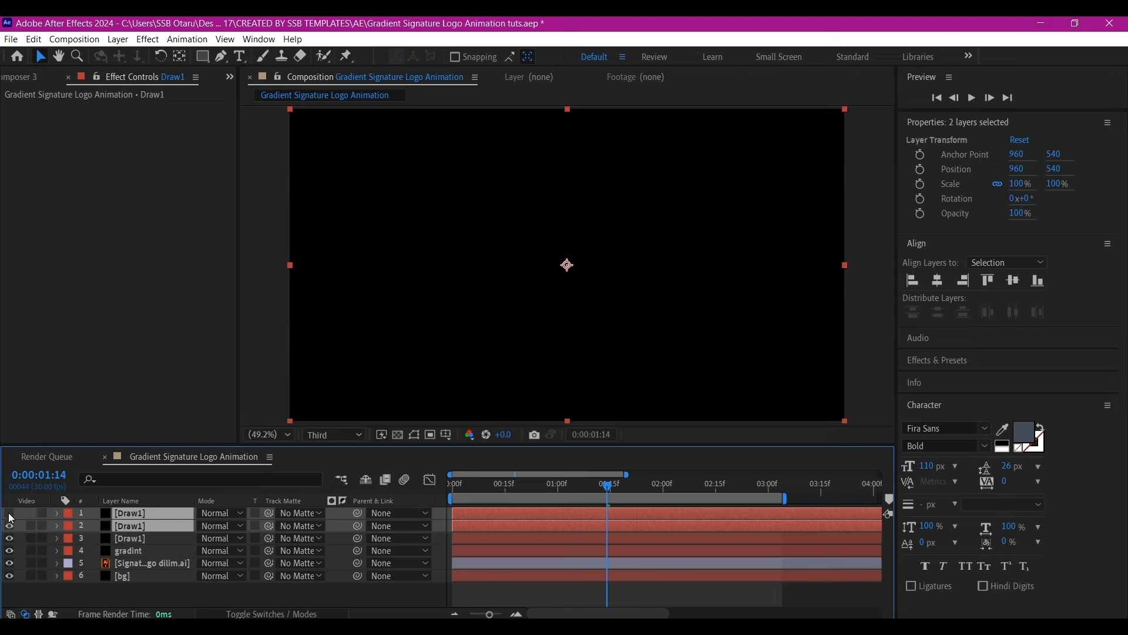
pyautogui.moveTo(9, 513); pyautogui.dragTo(10, 526)
# - Lower the opacity of the visible Draw1 layer to 47% so the signature shows through
pyautogui.click(129, 538)
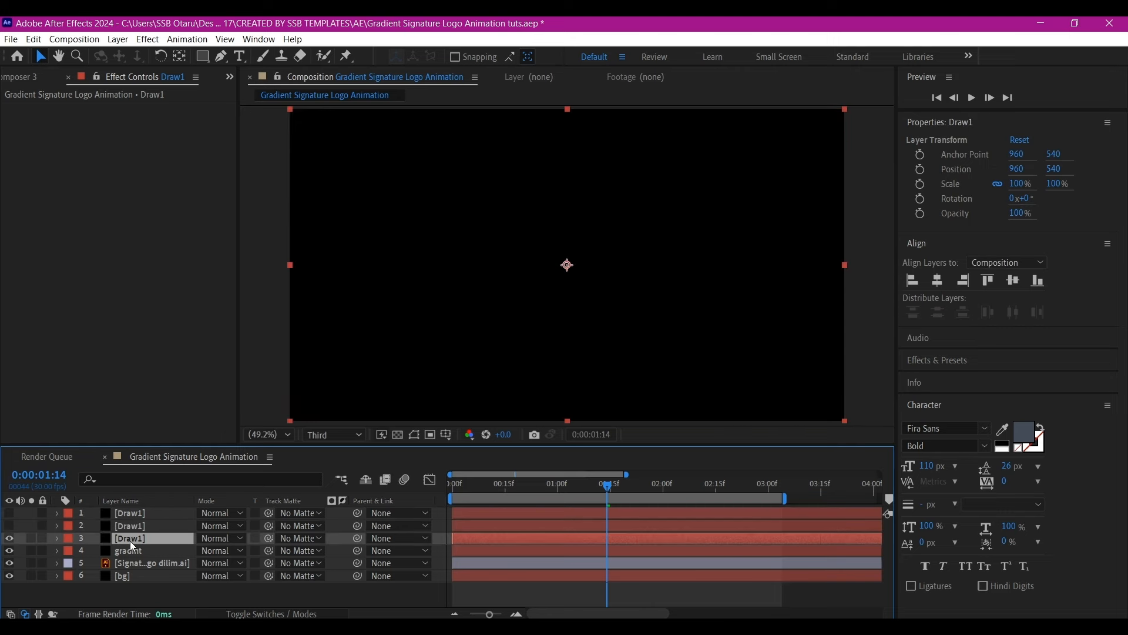
pyautogui.press('t')
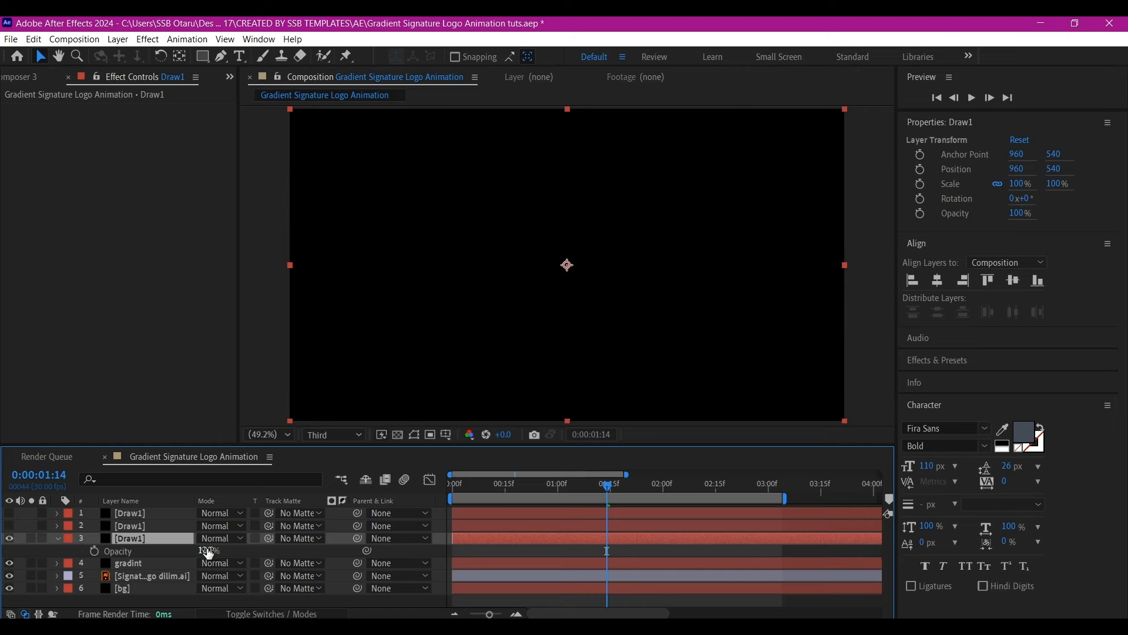
pyautogui.moveTo(213, 556); pyautogui.dragTo(179, 556)
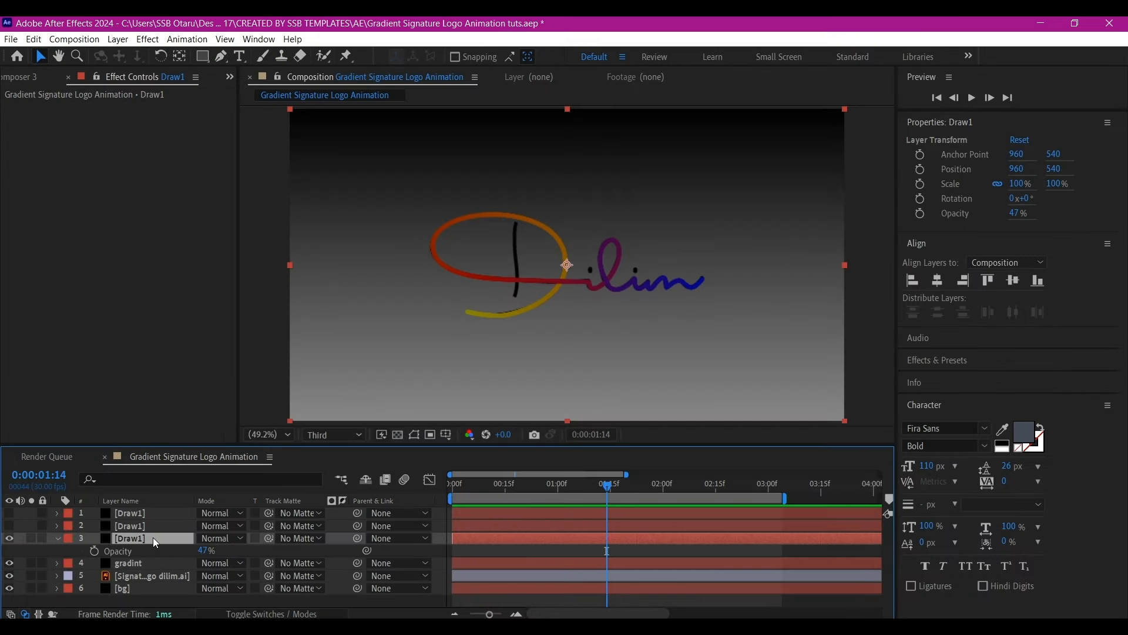
# - Activate the Pen tool for the visible Draw1 layer and set the composition preview resolution to Full
pyautogui.click(221, 56)
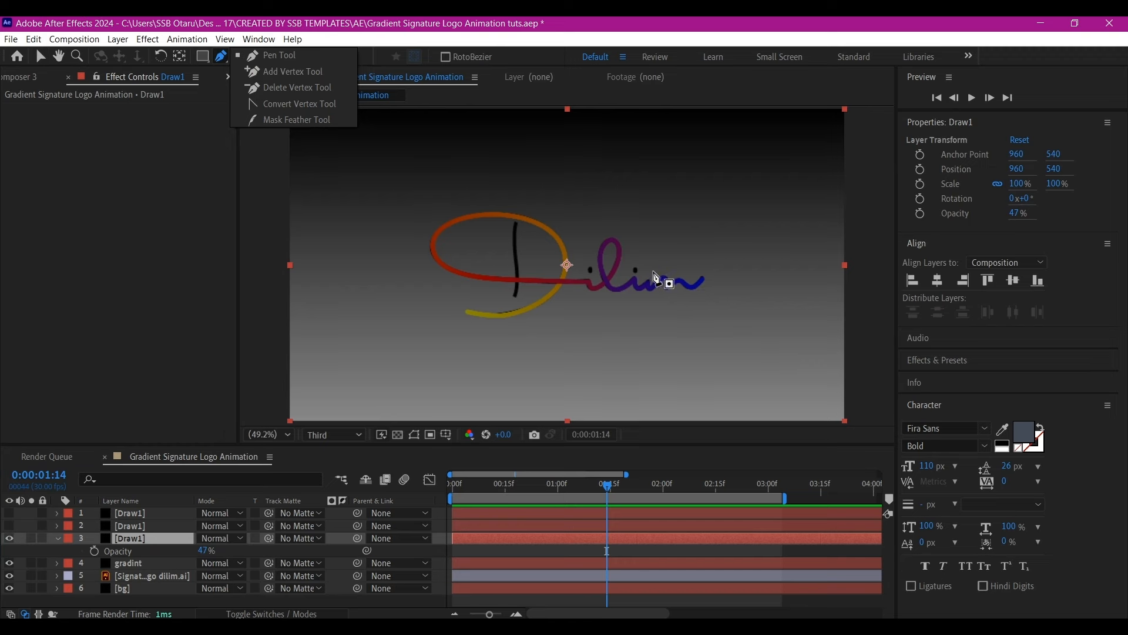
pyautogui.click(680, 273)
pyautogui.scroll(3, 680, 274)
pyautogui.press('h')
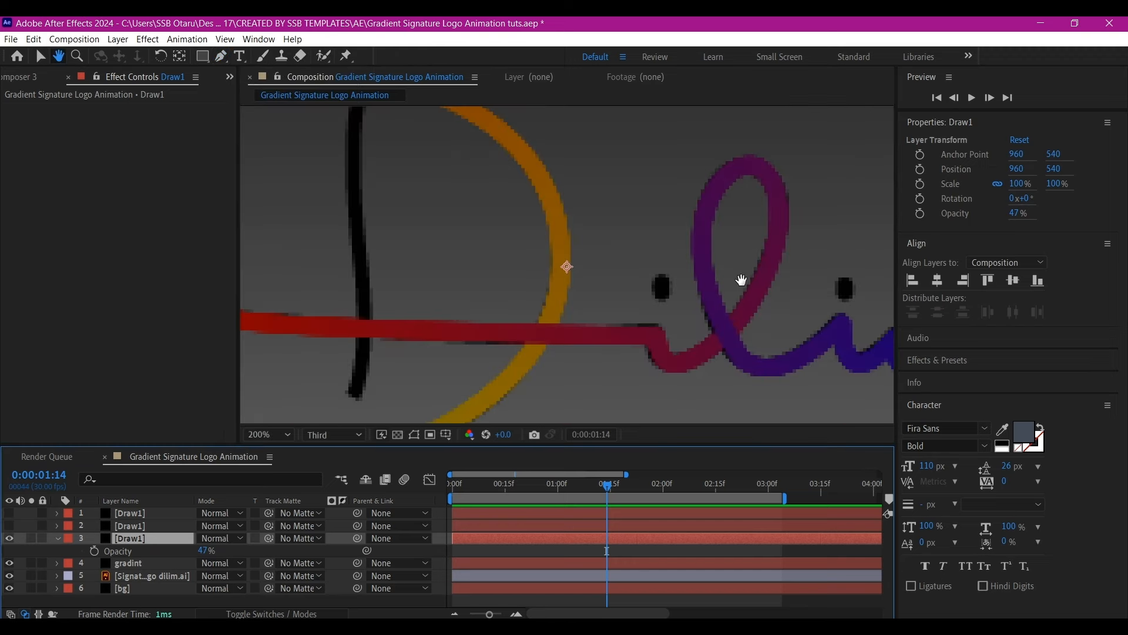
pyautogui.moveTo(744, 282)
pyautogui.mouseDown()
pyautogui.moveTo(597, 280)
pyautogui.moveTo(378, 241)
pyautogui.moveTo(408, 212)
pyautogui.mouseUp()
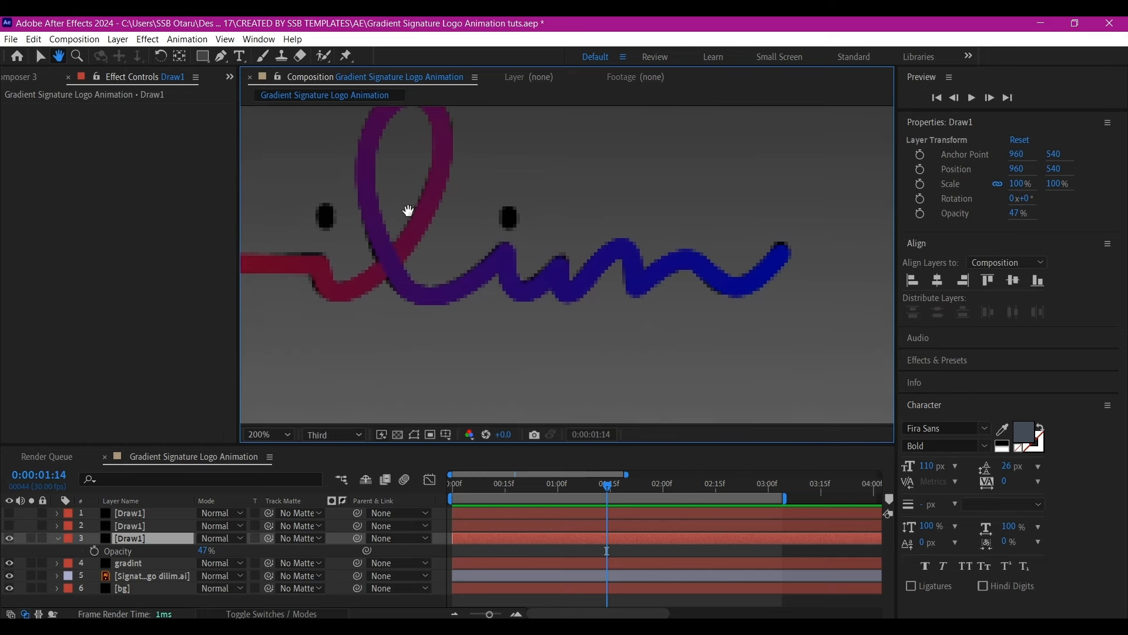
pyautogui.press('g')
pyautogui.click(332, 434)
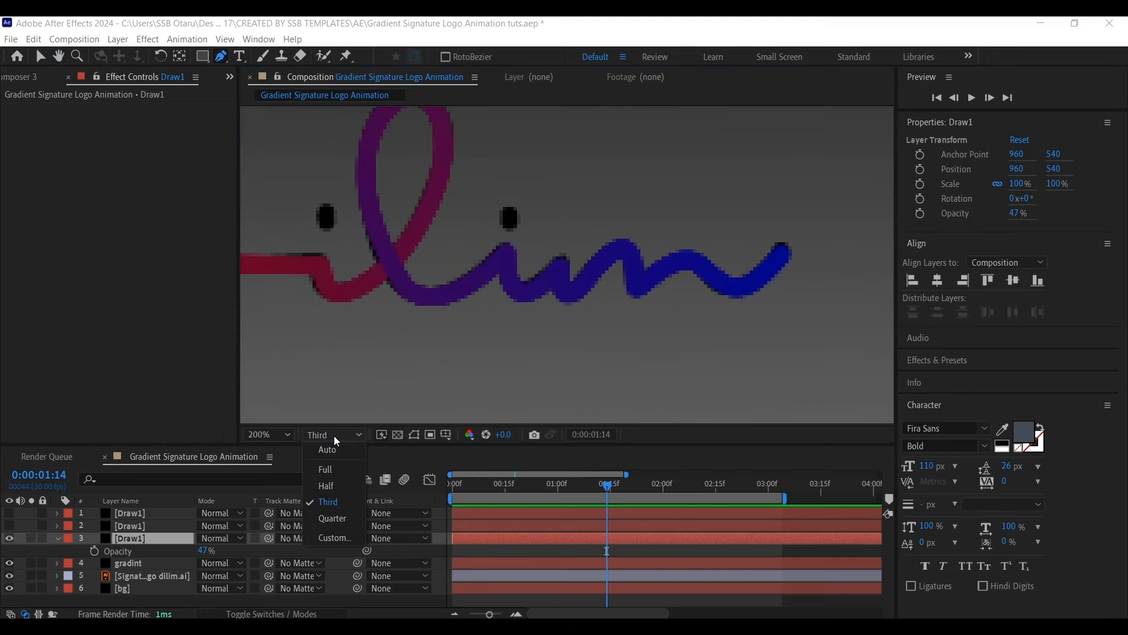
pyautogui.click(333, 475)
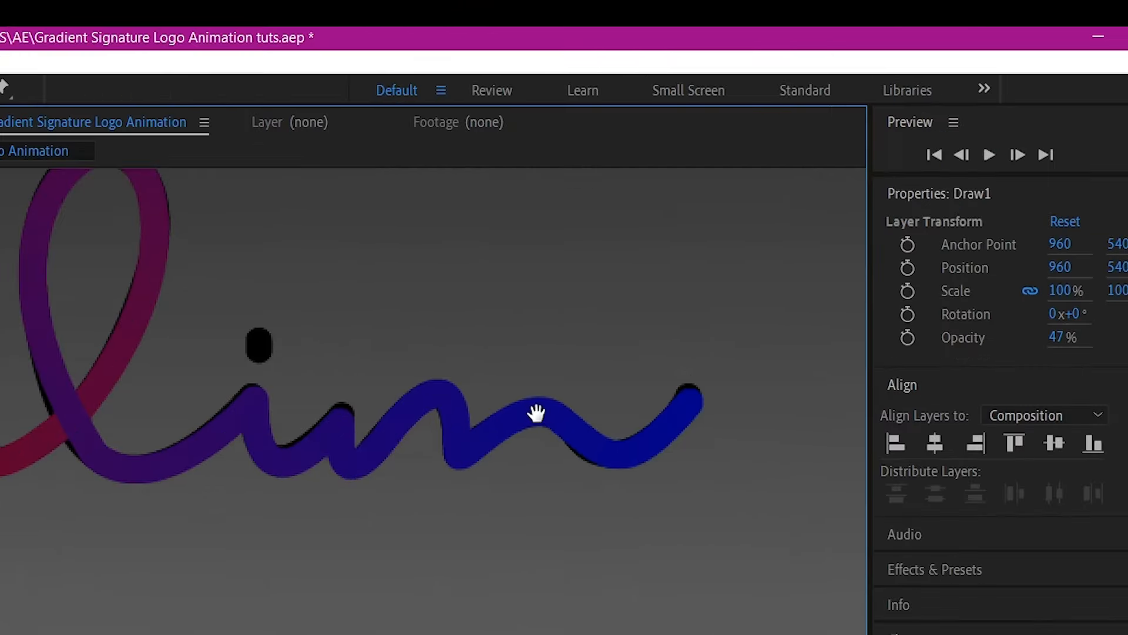
# - Draw an open mask path on Draw1 from the signature's end, looping above the m and arching over to the second i's dot
pyautogui.moveTo(684, 260); pyautogui.dragTo(652, 322)
pyautogui.moveTo(487, 509); pyautogui.dragTo(469, 517)
pyautogui.moveTo(601, 526)
pyautogui.mouseDown()
pyautogui.moveTo(624, 516)
pyautogui.moveTo(659, 466)
pyautogui.mouseUp()
pyautogui.moveTo(507, 349)
pyautogui.mouseDown()
pyautogui.moveTo(475, 383)
pyautogui.moveTo(248, 478)
pyautogui.moveTo(201, 523)
pyautogui.moveTo(127, 554)
pyautogui.mouseUp()
pyautogui.moveTo(528, 451); pyautogui.dragTo(592, 423)
pyautogui.moveTo(193, 461); pyautogui.dragTo(206, 594)
pyautogui.moveTo(290, 335); pyautogui.dragTo(280, 634)
pyautogui.scroll(-2, 363, 516)
pyautogui.scroll(4, 367, 435)
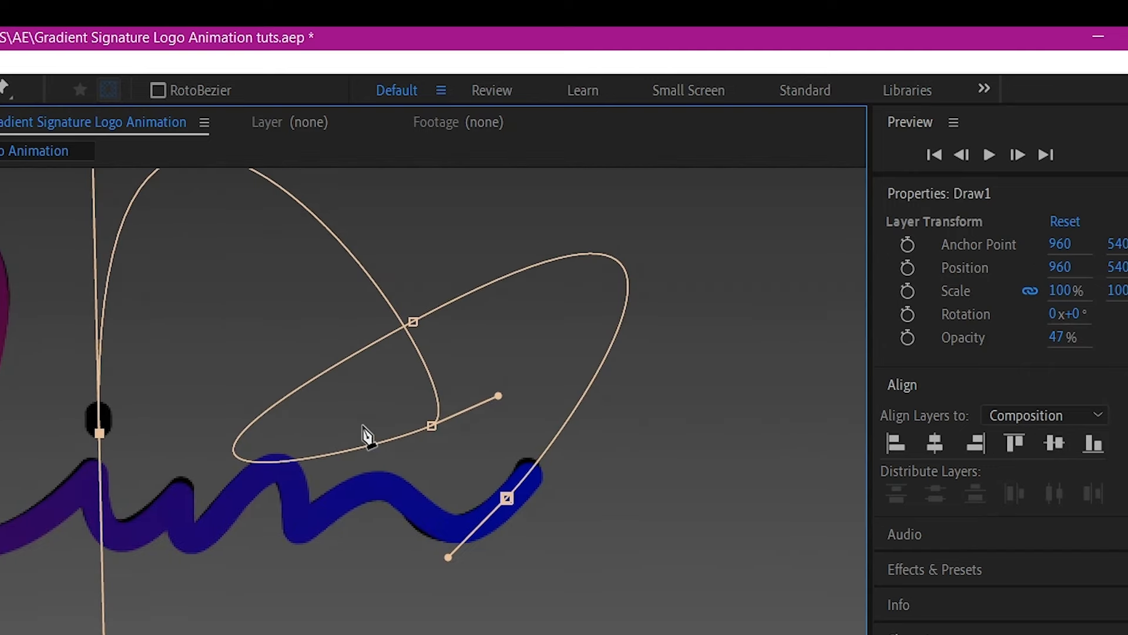
pyautogui.scroll(-2, 366, 435)
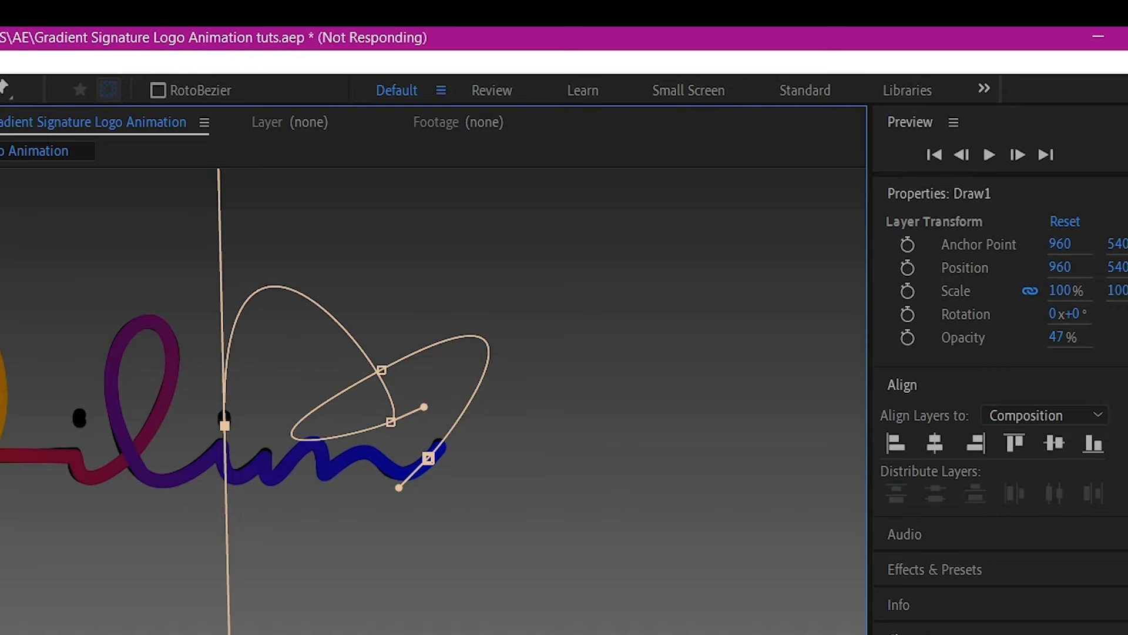
# - Set the masked Draw1 layer's opacity to 100% and copy the Thicc Stroke effect from gradint onto it
pyautogui.click(152, 542)
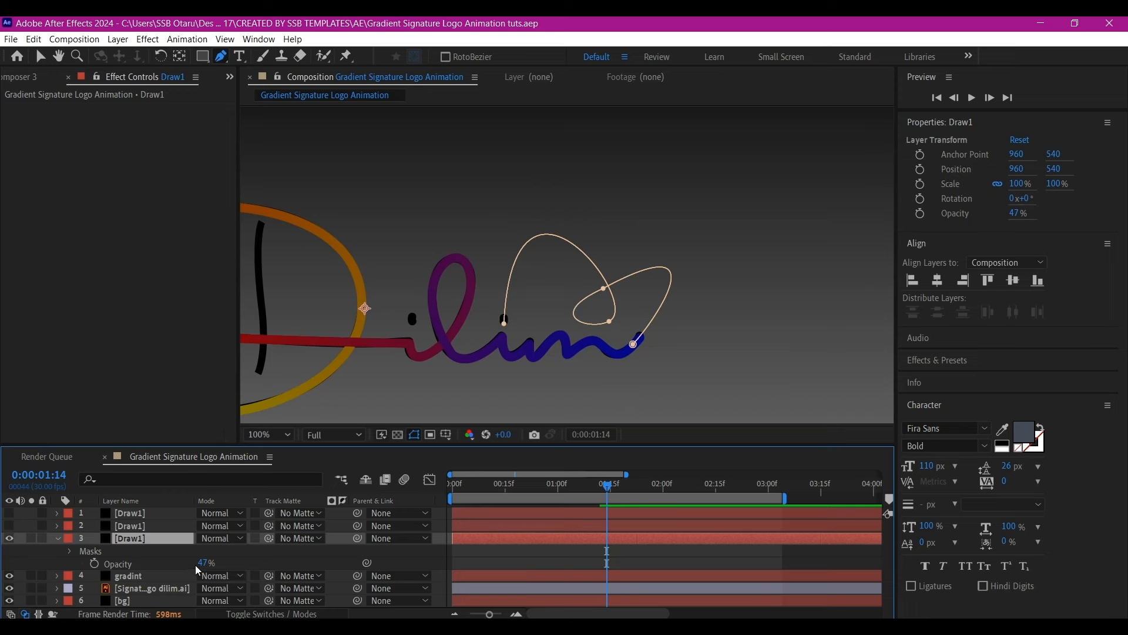
pyautogui.moveTo(206, 563); pyautogui.dragTo(444, 553)
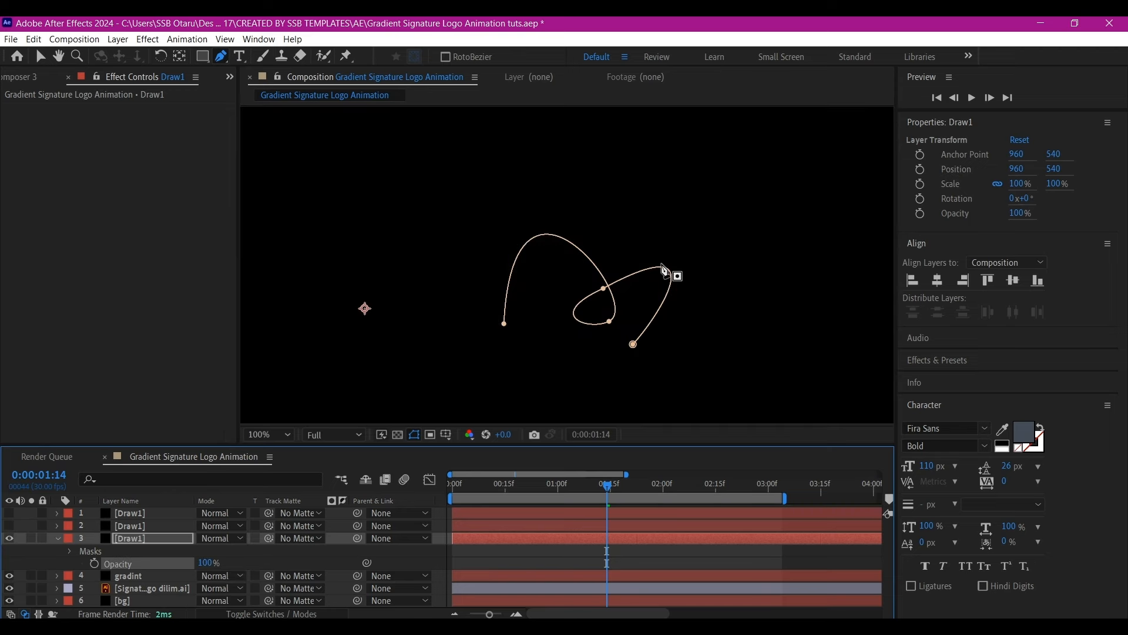
pyautogui.click(131, 579)
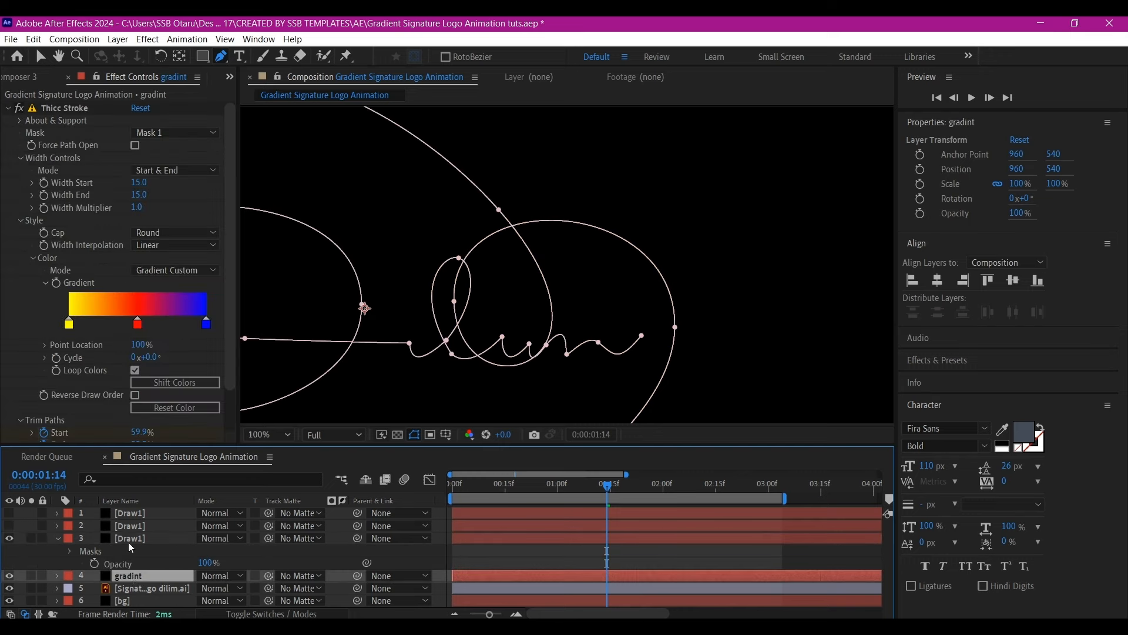
pyautogui.click(60, 109)
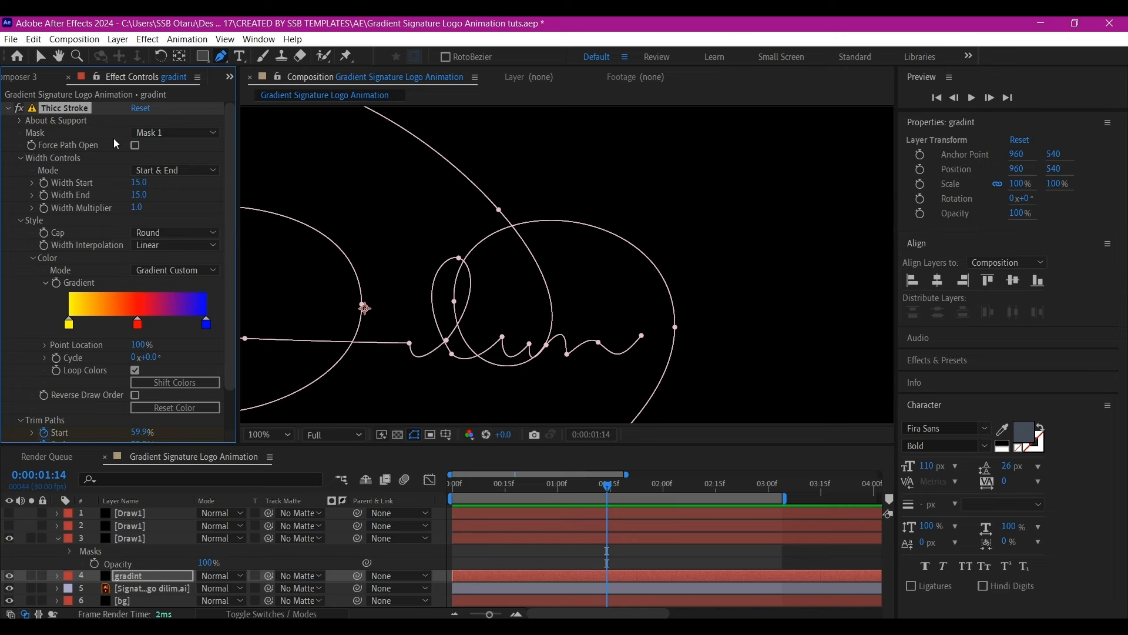
pyautogui.hotkey('ctrl', 'c')
pyautogui.click(140, 541)
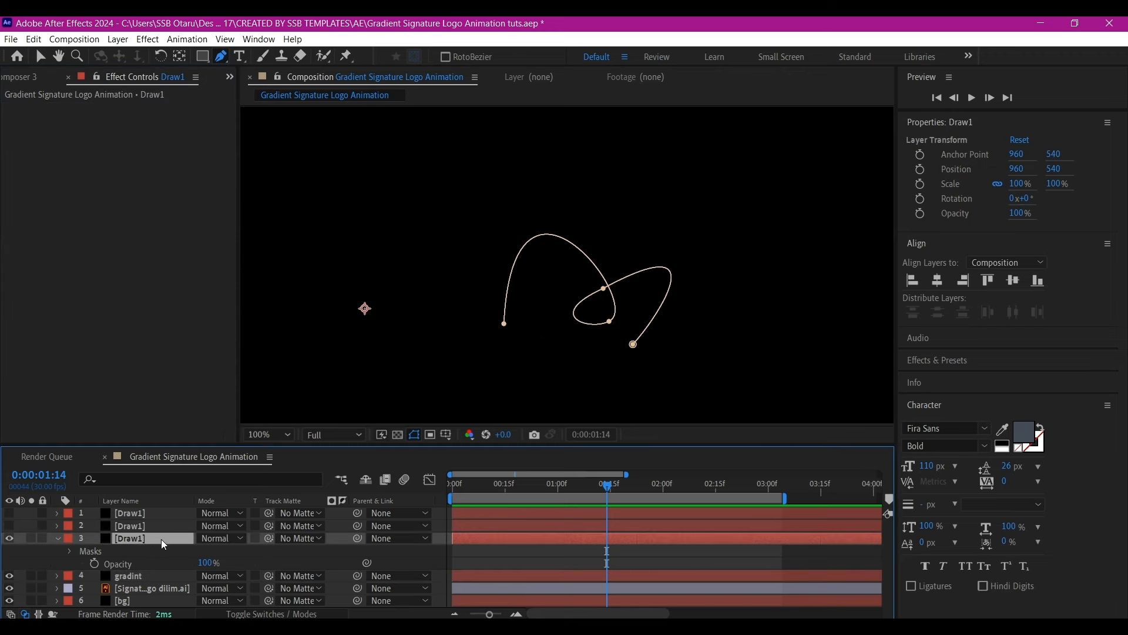
pyautogui.hotkey('ctrl', 'v')
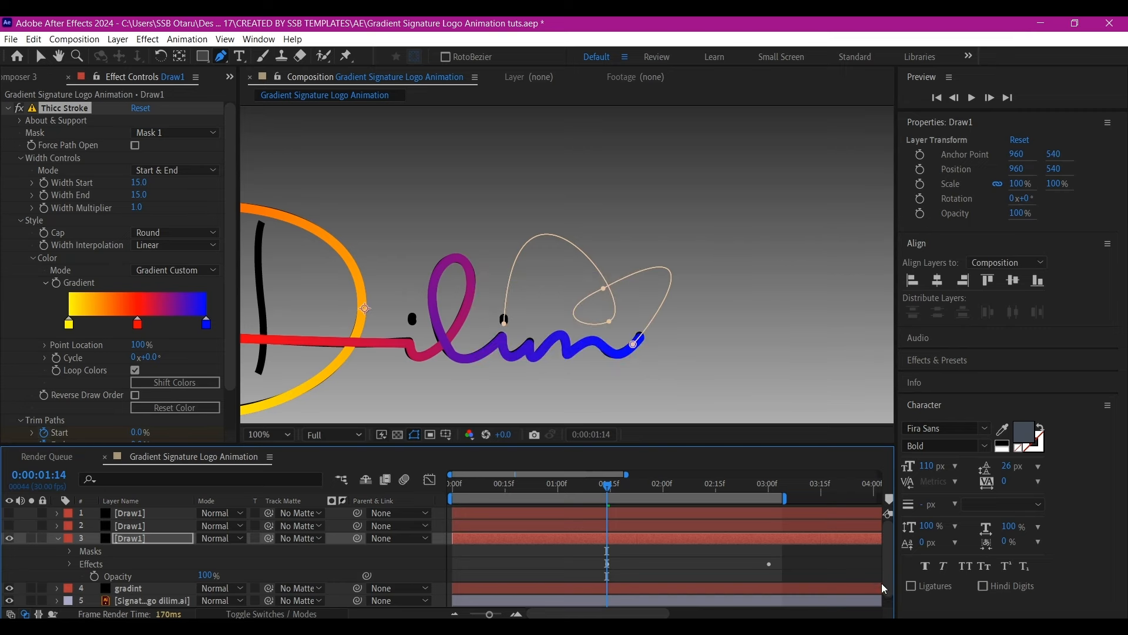
# - Reveal the keyframed Thicc Stroke properties of Draw1 and hide the mask outlines in the viewer
pyautogui.press('u')
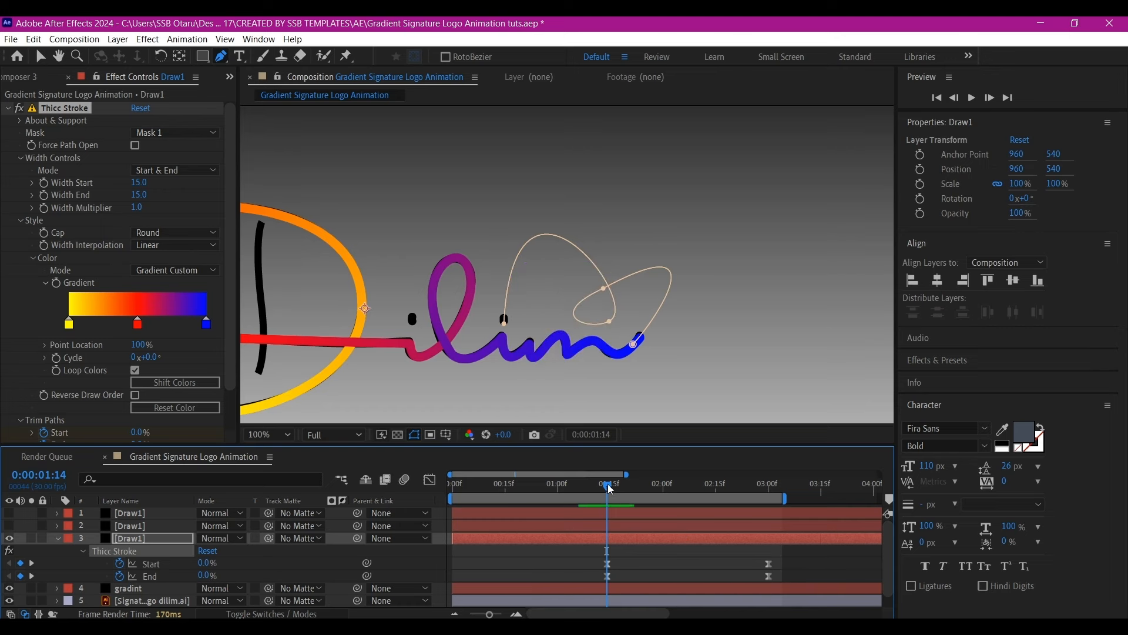
pyautogui.moveTo(608, 488); pyautogui.dragTo(578, 498)
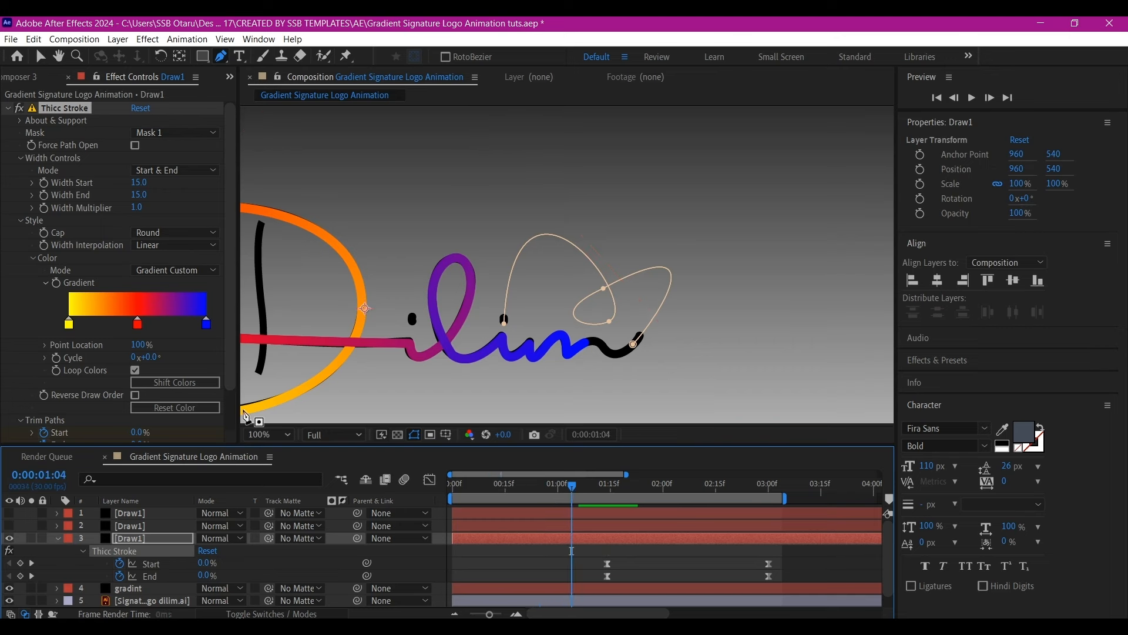
pyautogui.click(415, 436)
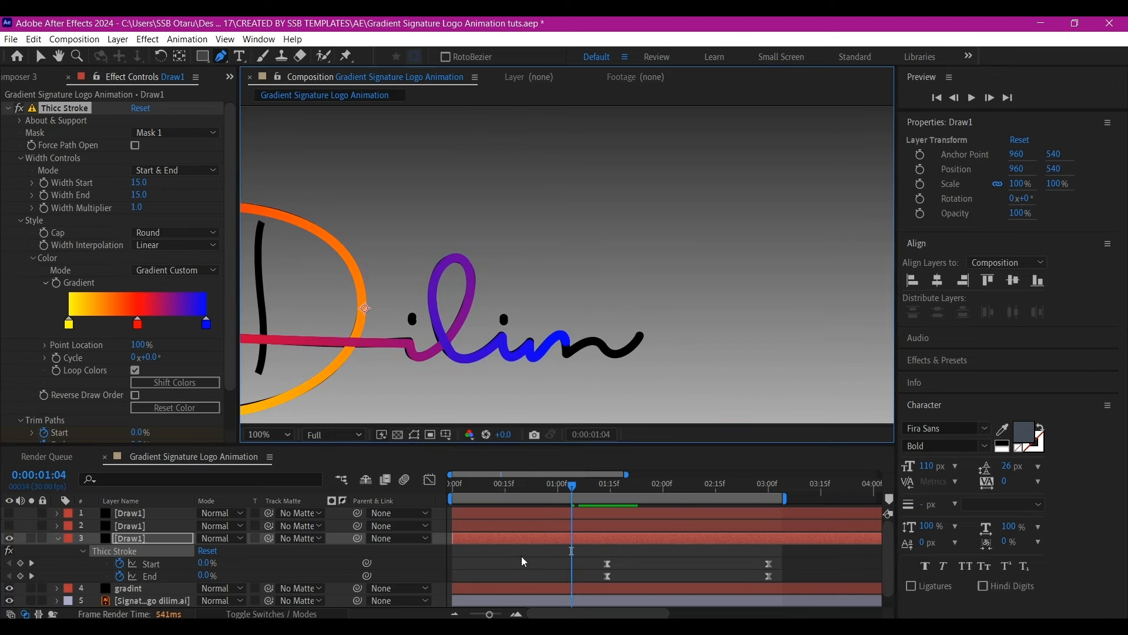
# - Retime Draw1's Start and End keyframes to run from about 0:00:01:12 to about 0:00:02:14, following the signature stroke
pyautogui.moveTo(573, 495)
pyautogui.mouseDown()
pyautogui.moveTo(636, 501)
pyautogui.moveTo(670, 486)
pyautogui.moveTo(716, 487)
pyautogui.moveTo(501, 504)
pyautogui.moveTo(605, 483)
pyautogui.mouseUp()
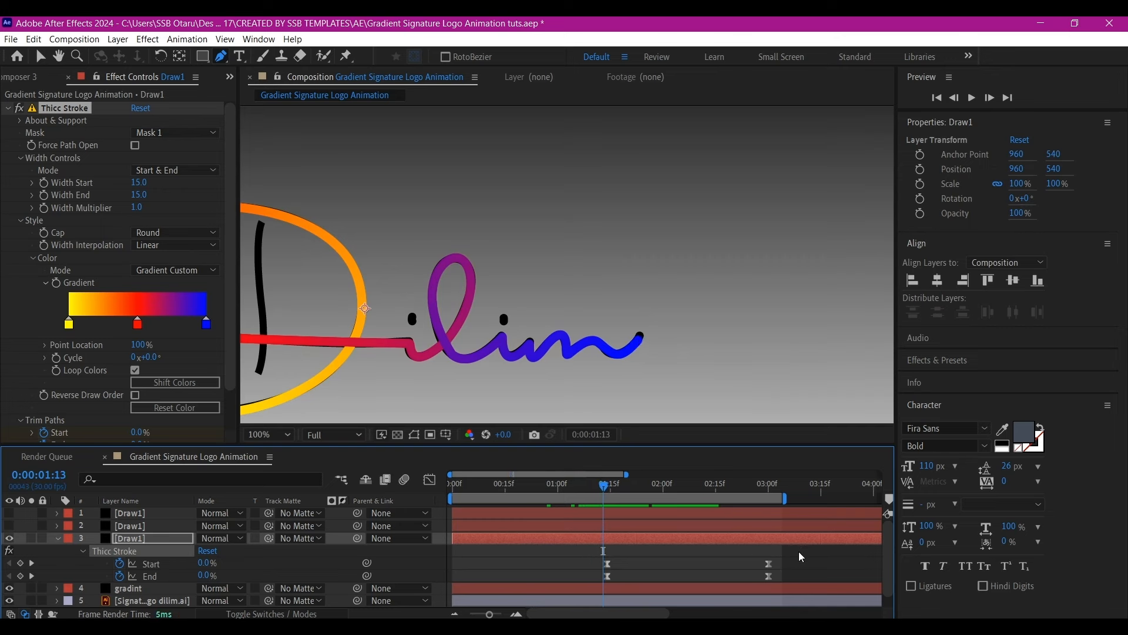
pyautogui.moveTo(802, 556)
pyautogui.mouseDown()
pyautogui.moveTo(586, 597)
pyautogui.moveTo(601, 580)
pyautogui.mouseUp()
pyautogui.moveTo(762, 571); pyautogui.dragTo(716, 579)
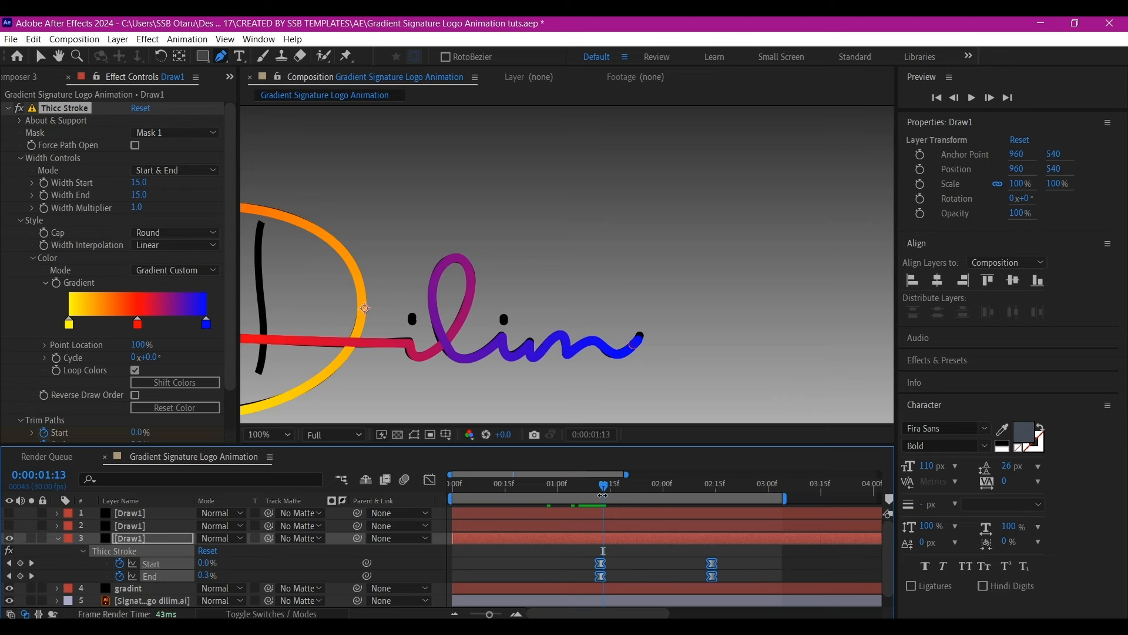
# - Set the Draw1 stroke's Width Start to 10 and Width End to 13 in its Thicc Stroke effect
pyautogui.moveTo(605, 492)
pyautogui.mouseDown()
pyautogui.moveTo(558, 493)
pyautogui.moveTo(666, 486)
pyautogui.mouseUp()
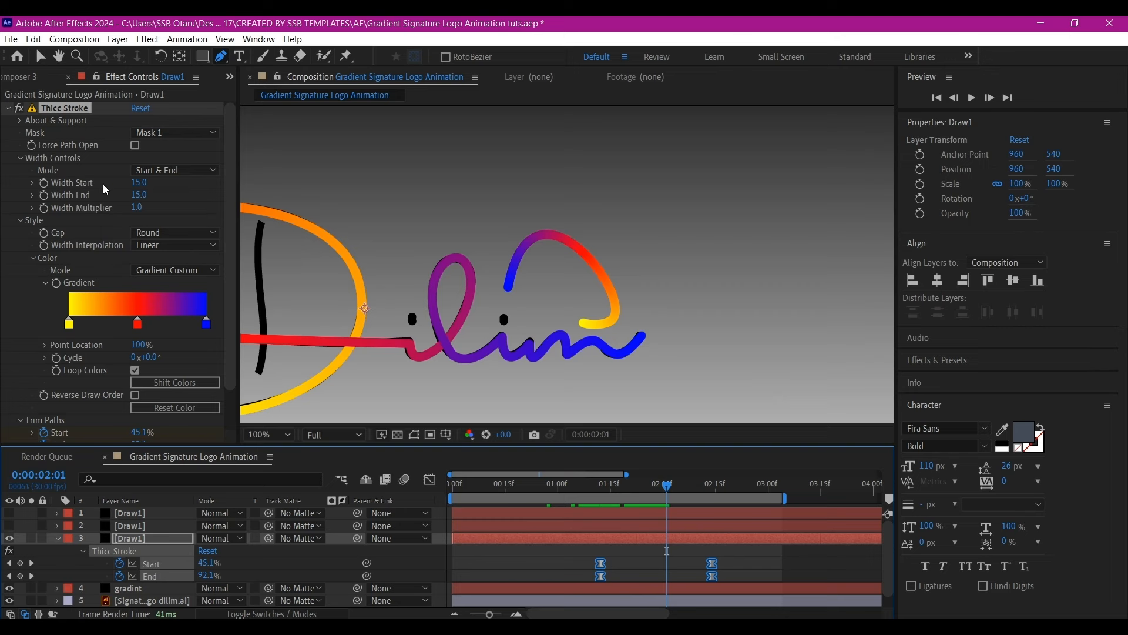
pyautogui.click(138, 183)
pyautogui.write('10')
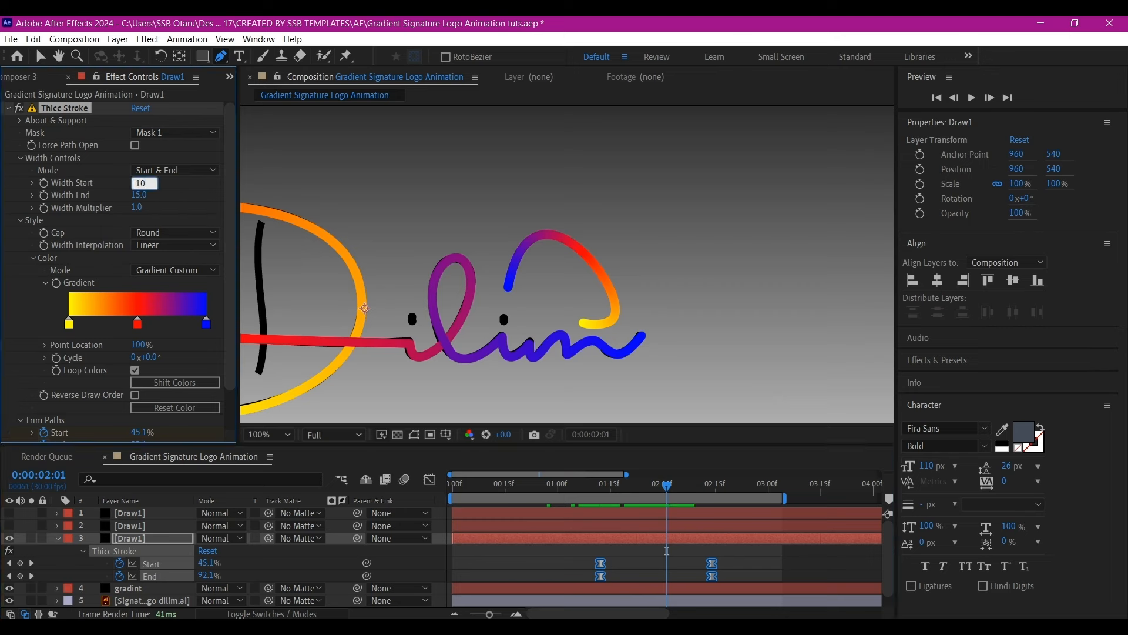
pyautogui.press('Return')
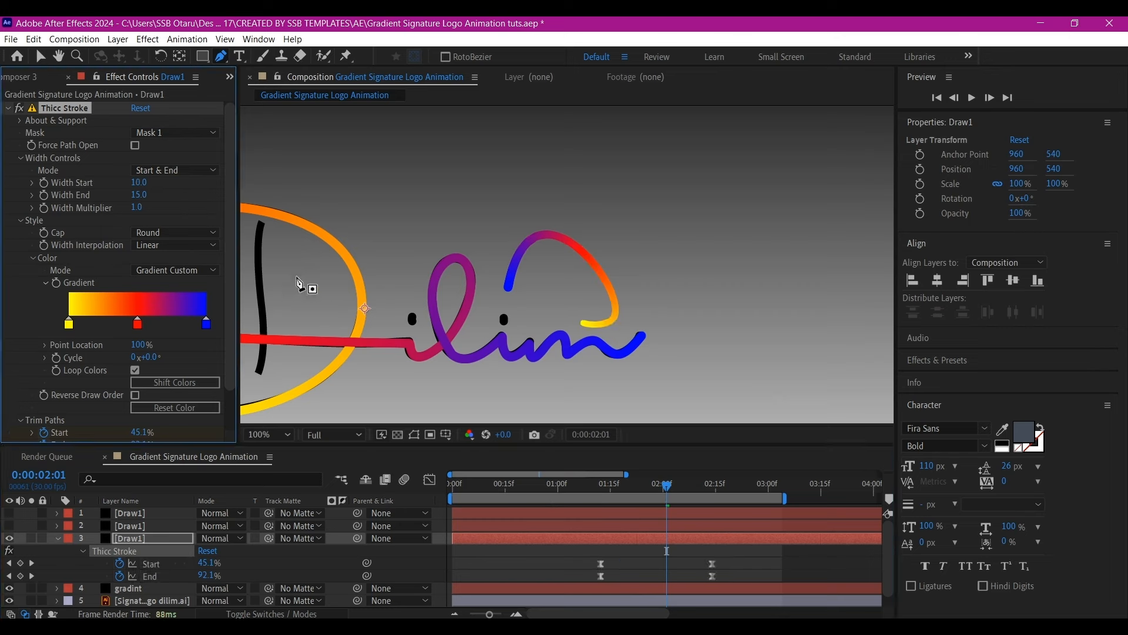
pyautogui.click(138, 192)
pyautogui.write('13')
pyautogui.press('Return')
# - Set Draw1's final Thicc Stroke Start keyframe at 0:00:02:14 to 98%, trimming the stroke down to the second i's dot
pyautogui.moveTo(668, 486)
pyautogui.mouseDown()
pyautogui.moveTo(566, 503)
pyautogui.moveTo(672, 497)
pyautogui.moveTo(791, 464)
pyautogui.moveTo(721, 489)
pyautogui.mouseUp()
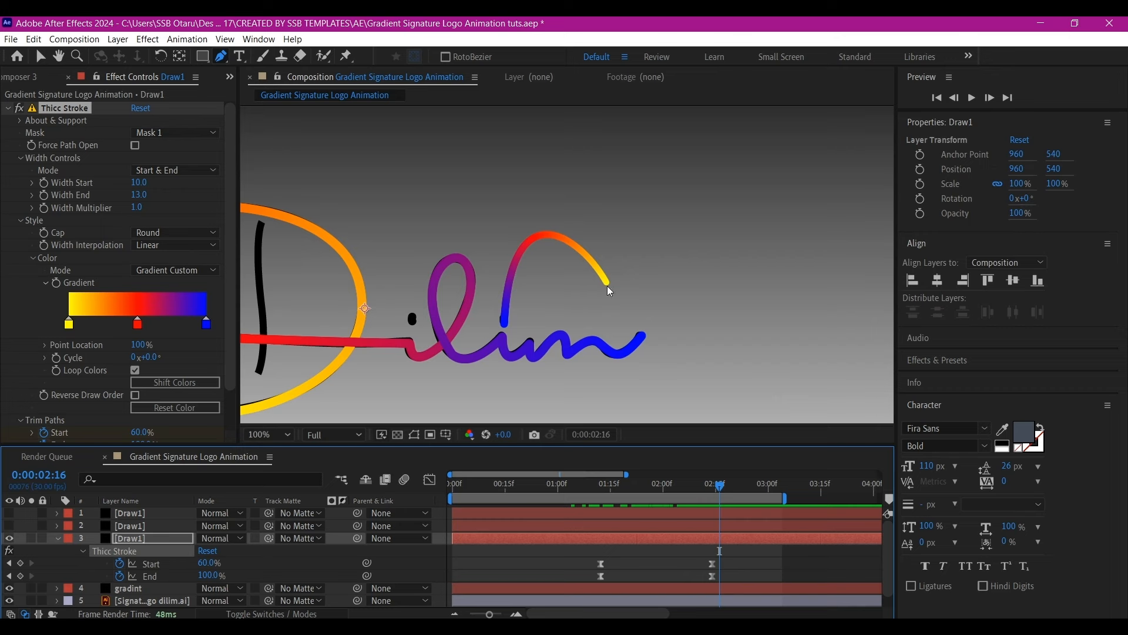
pyautogui.press('v')
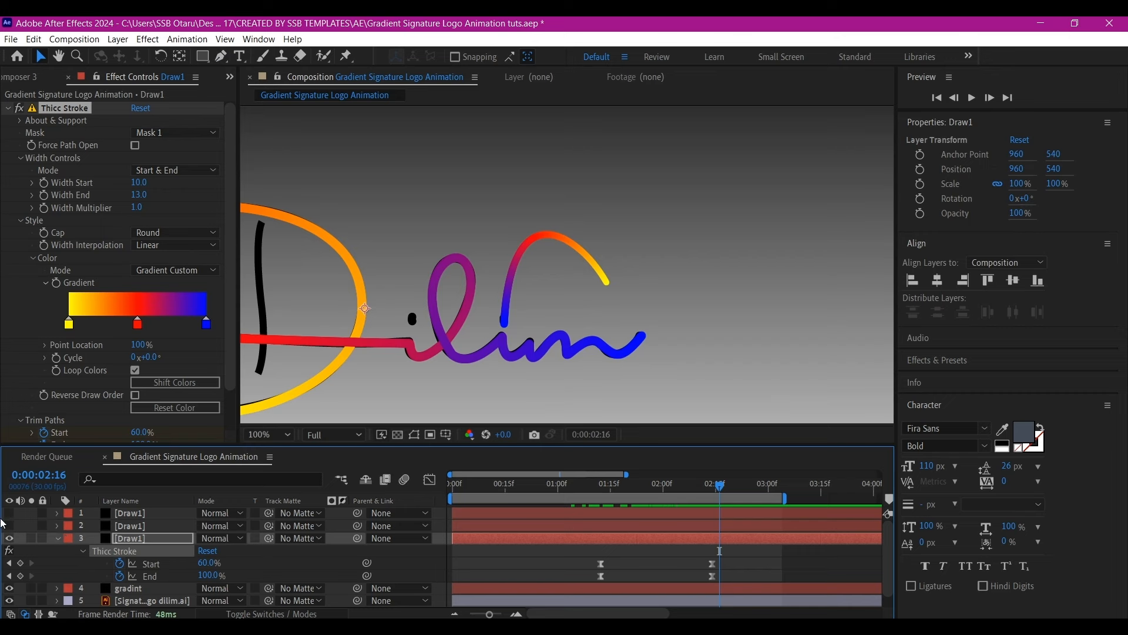
pyautogui.click(8, 564)
pyautogui.hotkey('ctrl', 'z')
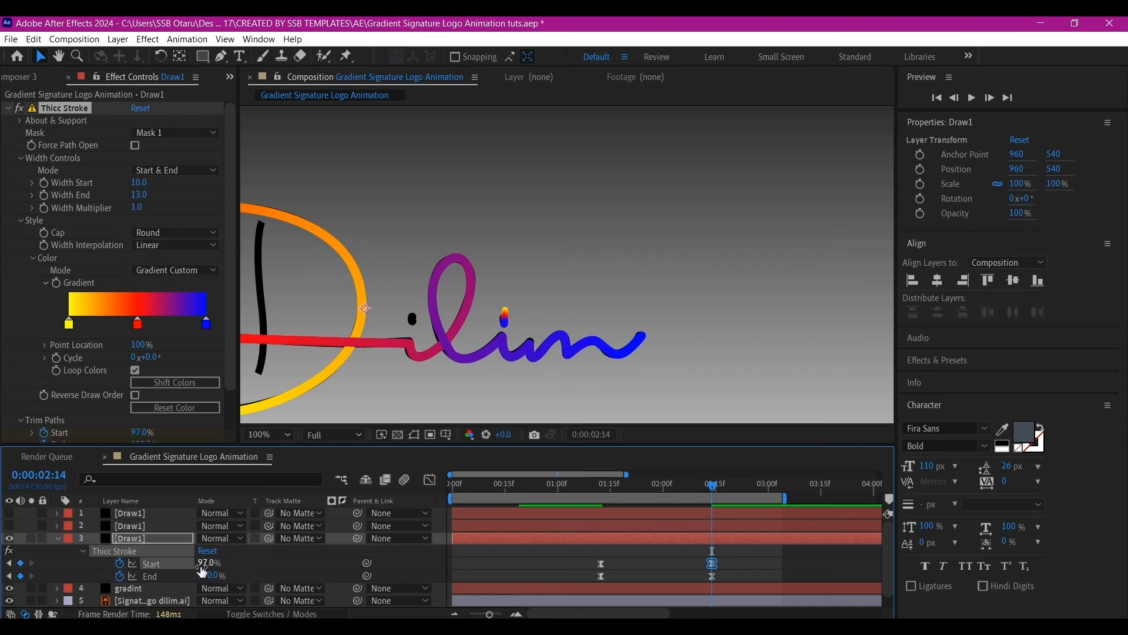
pyautogui.click(205, 564)
pyautogui.write('98')
pyautogui.press('Return')
# - Fit the whole composition in the viewer and preview the signature animation from the beginning
pyautogui.hotkey('shift', '/')
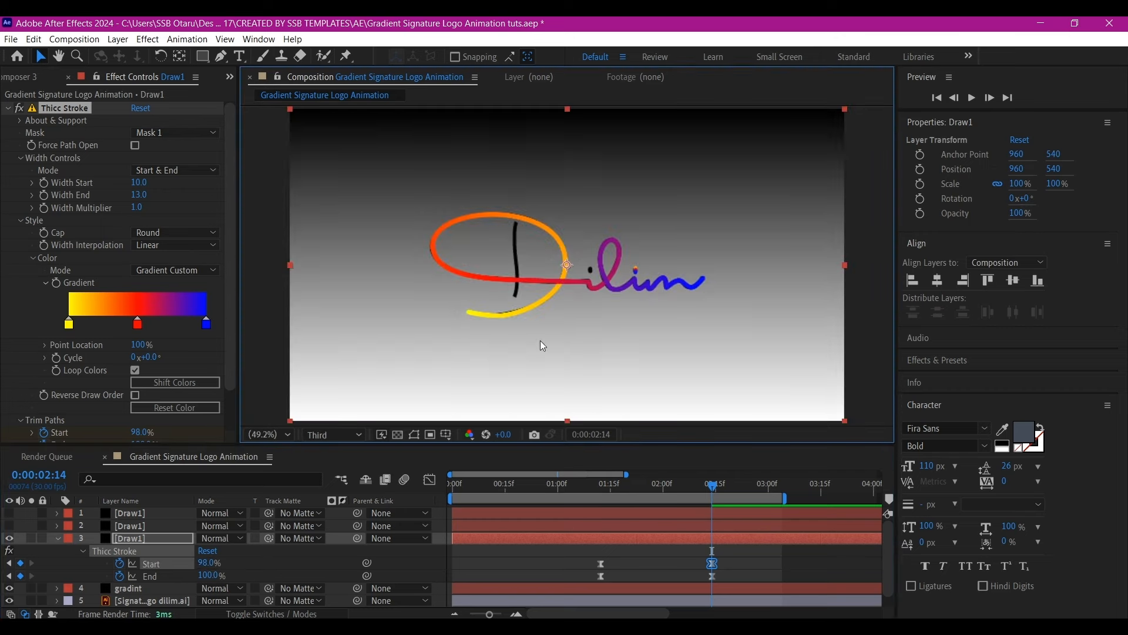
pyautogui.click(448, 487)
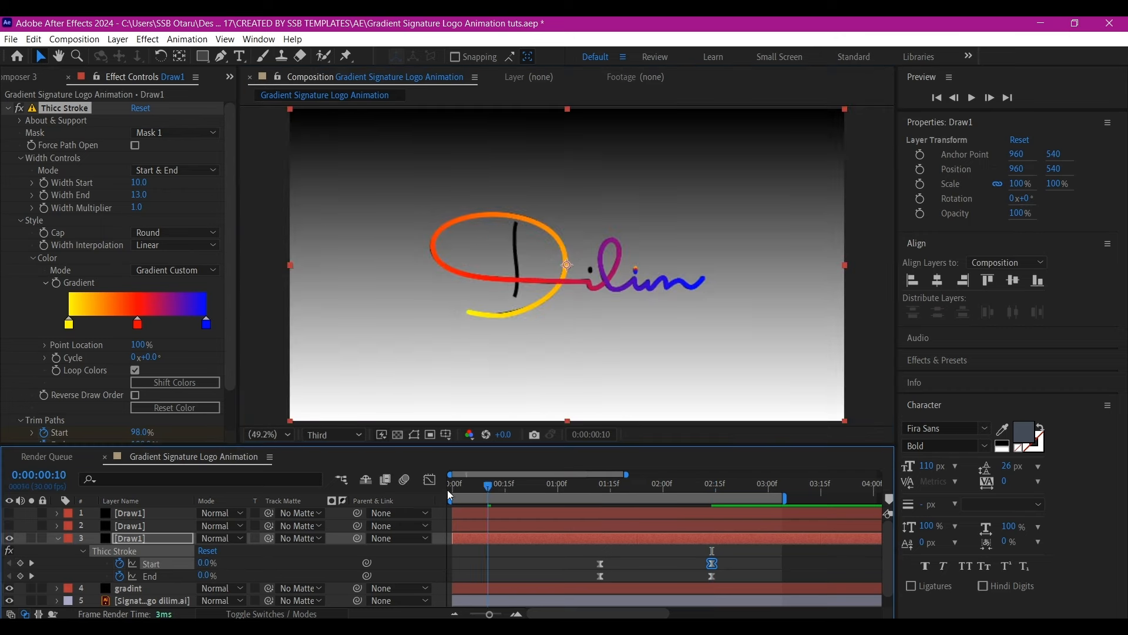
pyautogui.press('space')
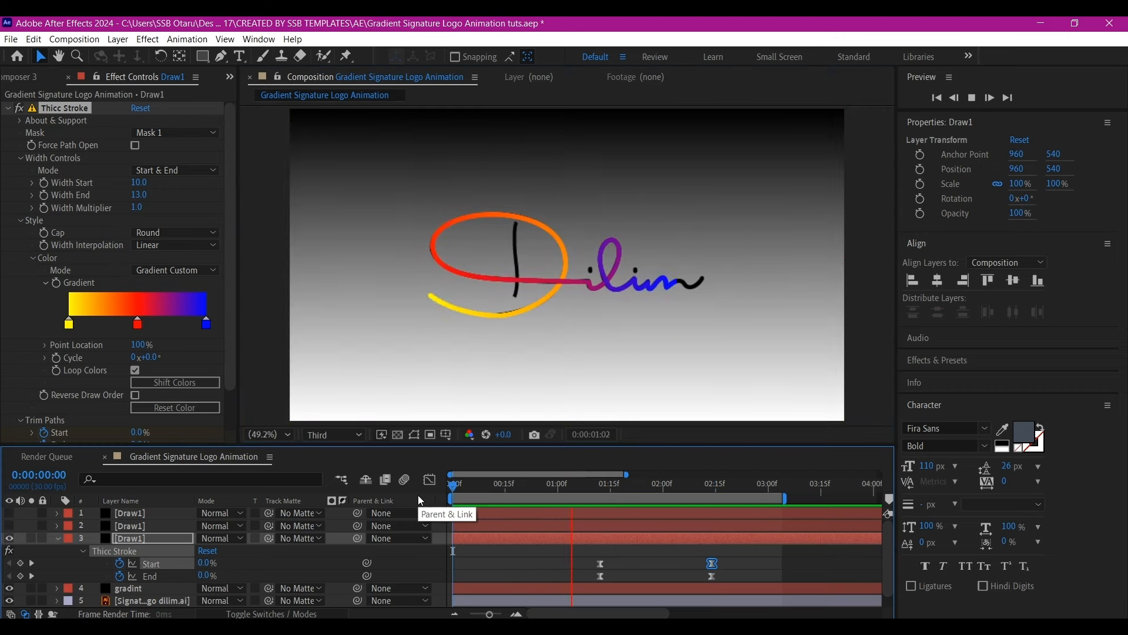
pyautogui.press('space')
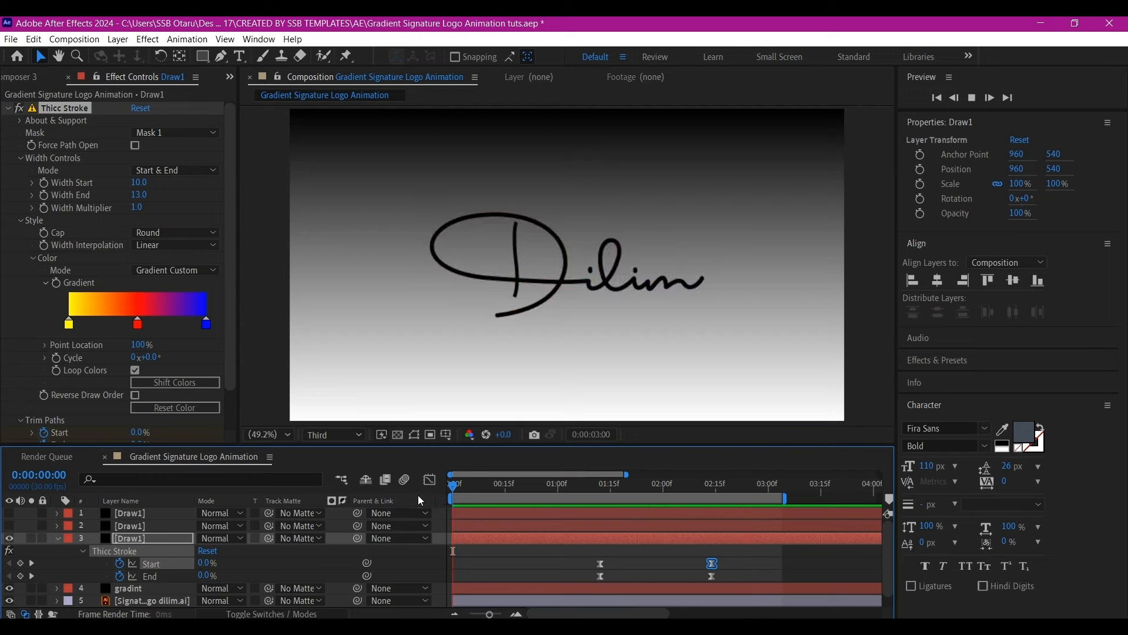
pyautogui.press('space')
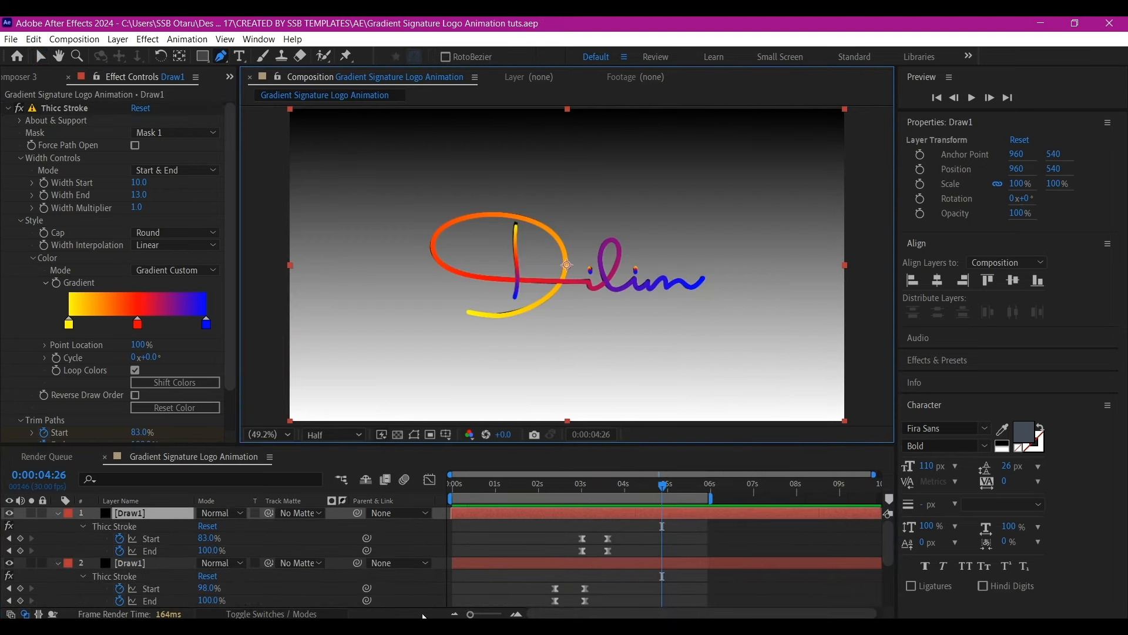
# - Play back the animation with all strokes and hide the Signature logo dilim.ai reference layer
pyautogui.press('v')
pyautogui.press('space')
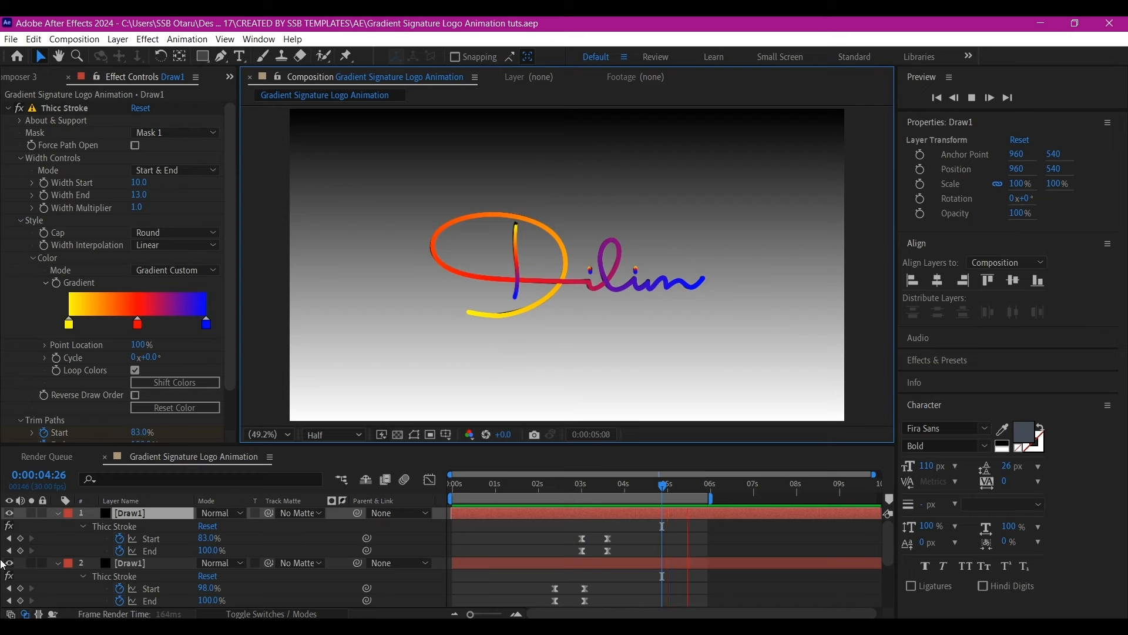
pyautogui.scroll(-5, 97, 566)
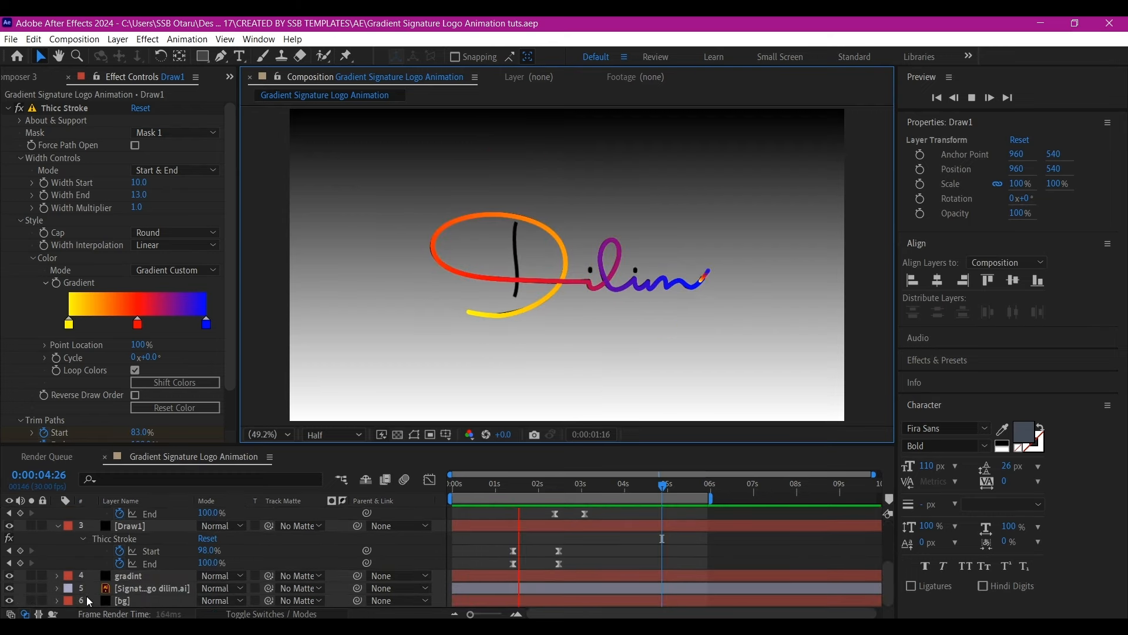
pyautogui.click(121, 587)
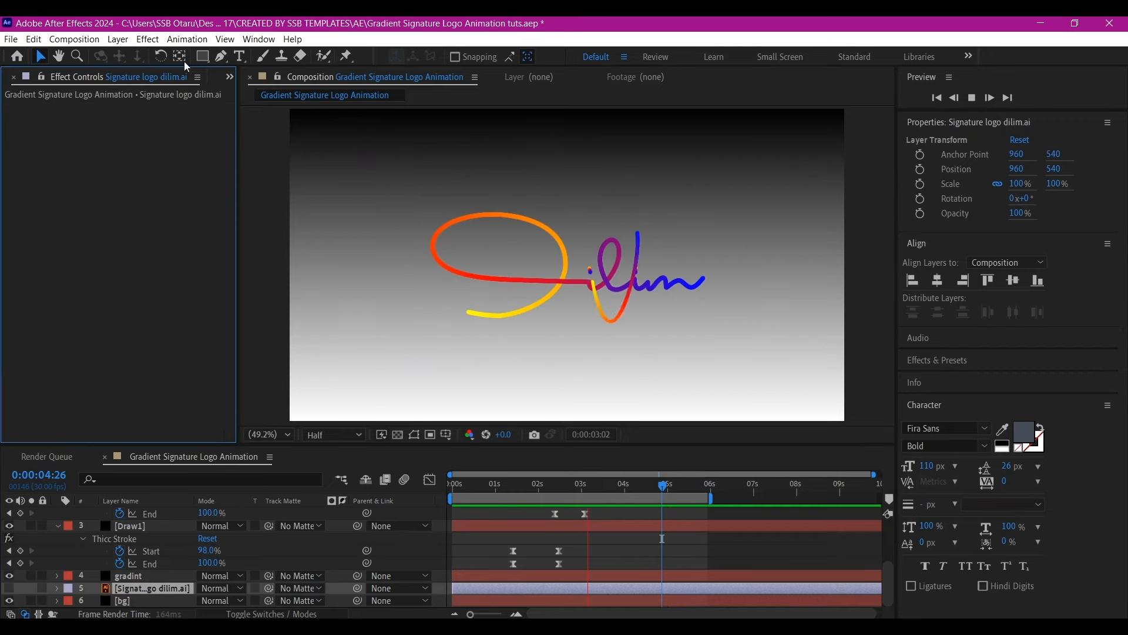
# - Import AdobeColor-My Color Theme.jpeg from the Logo folder and add it as the composition's topmost layer
pyautogui.click(230, 77)
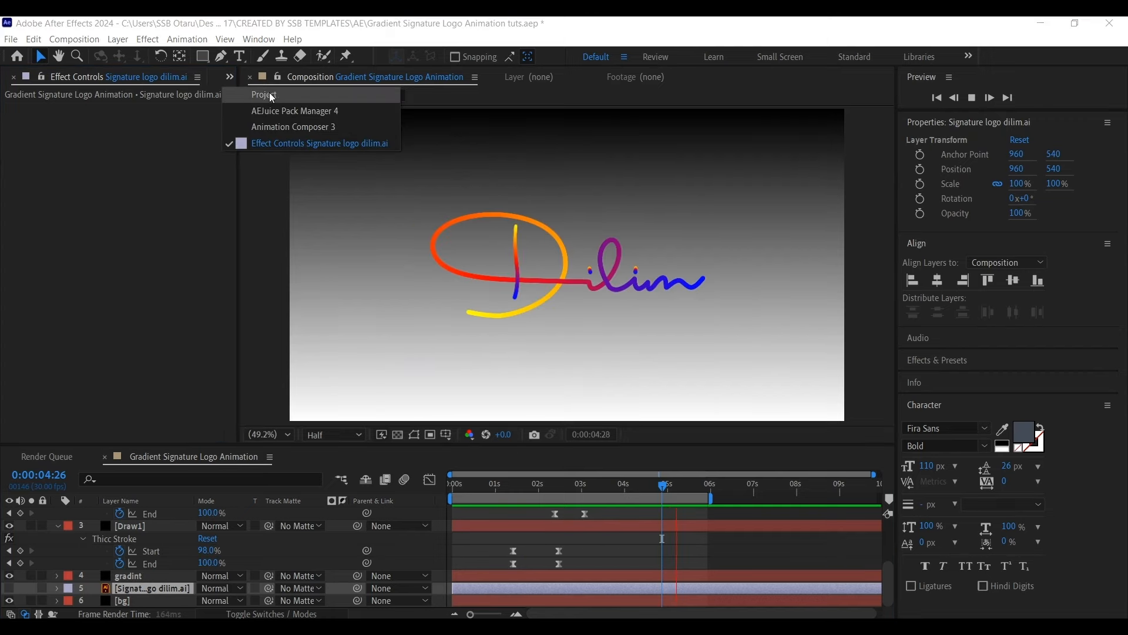
pyautogui.click(247, 96)
pyautogui.press('space')
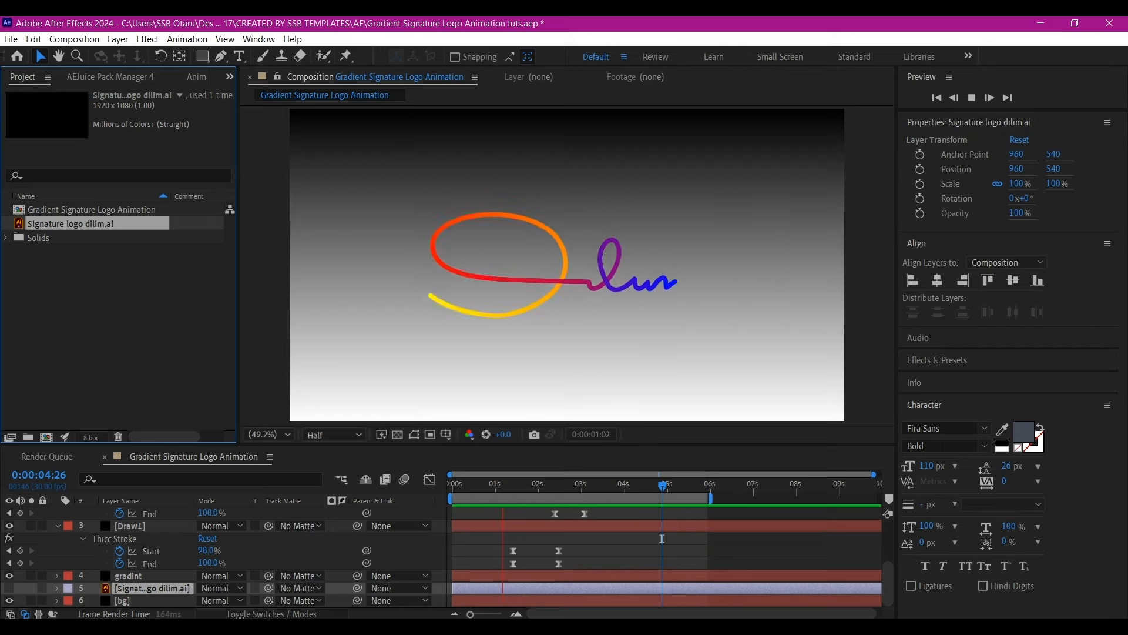
pyautogui.moveTo(332, 614)
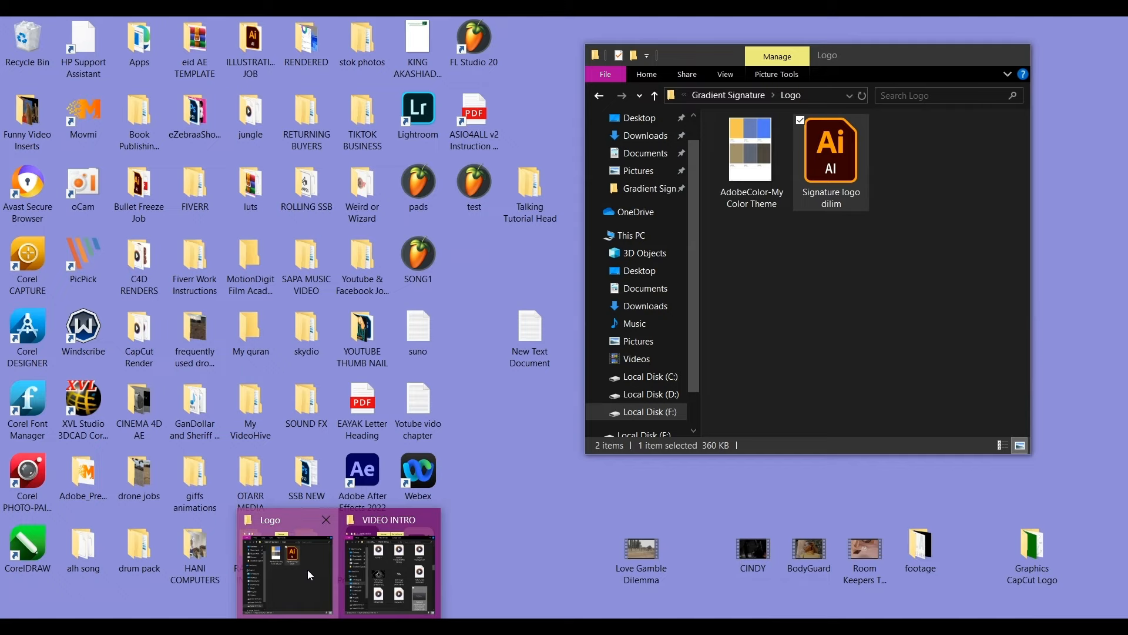
pyautogui.click(308, 570)
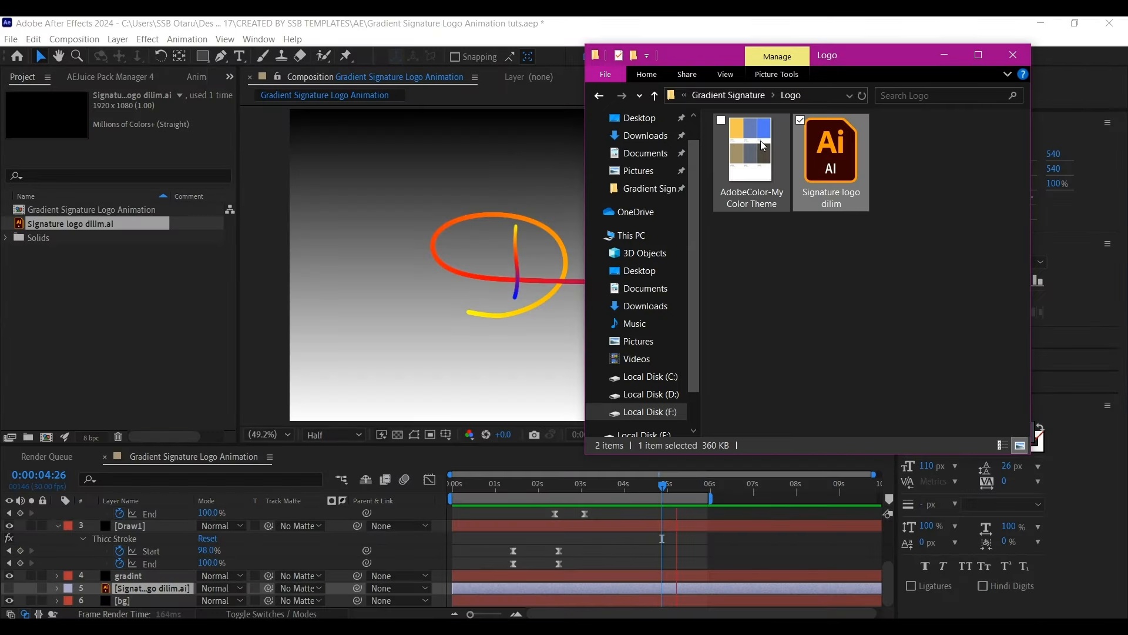
pyautogui.moveTo(761, 150); pyautogui.dragTo(69, 295)
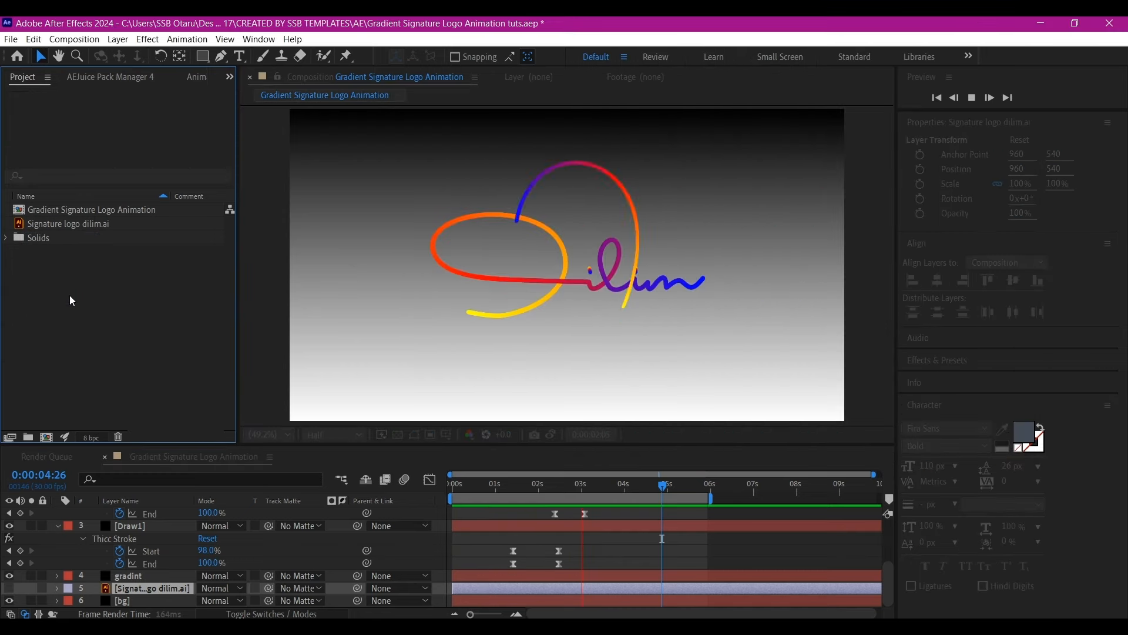
pyautogui.moveTo(21, 211); pyautogui.dragTo(111, 514)
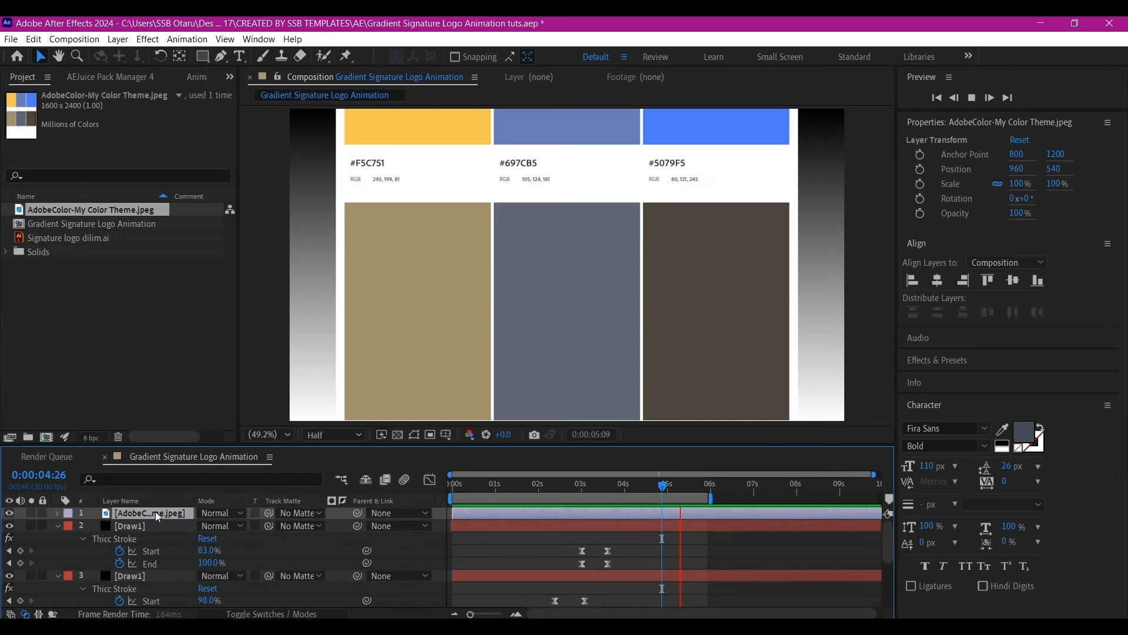
# - Scale the color theme image down to 16% and lock it in place to the left of the signature
pyautogui.press('s')
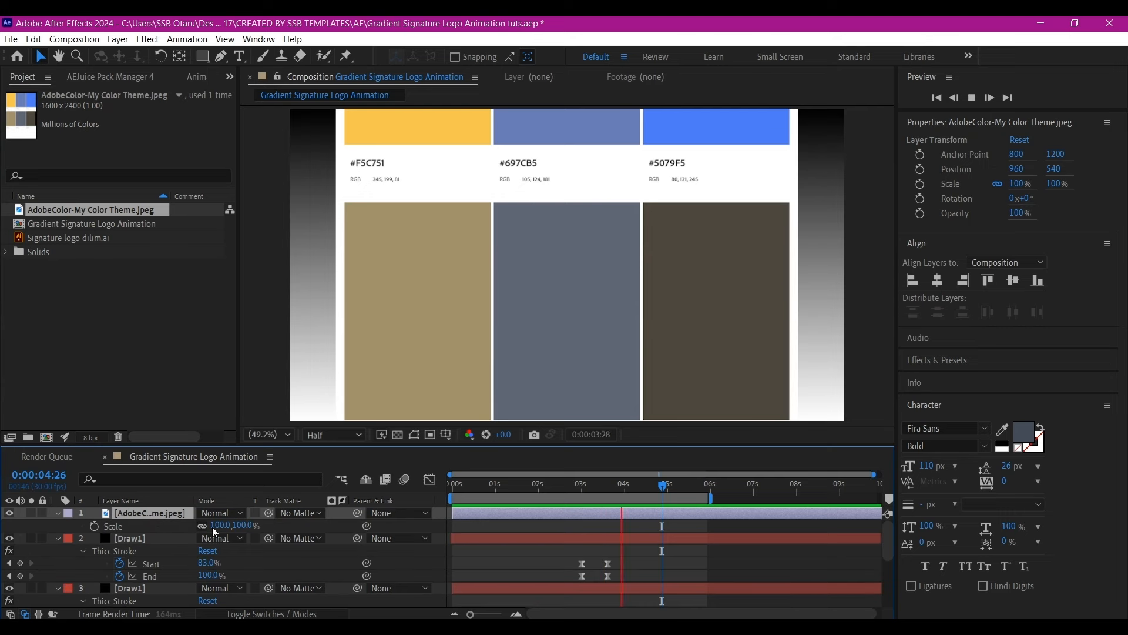
pyautogui.moveTo(219, 527)
pyautogui.mouseDown()
pyautogui.moveTo(155, 535)
pyautogui.moveTo(170, 539)
pyautogui.mouseUp()
pyautogui.press('space')
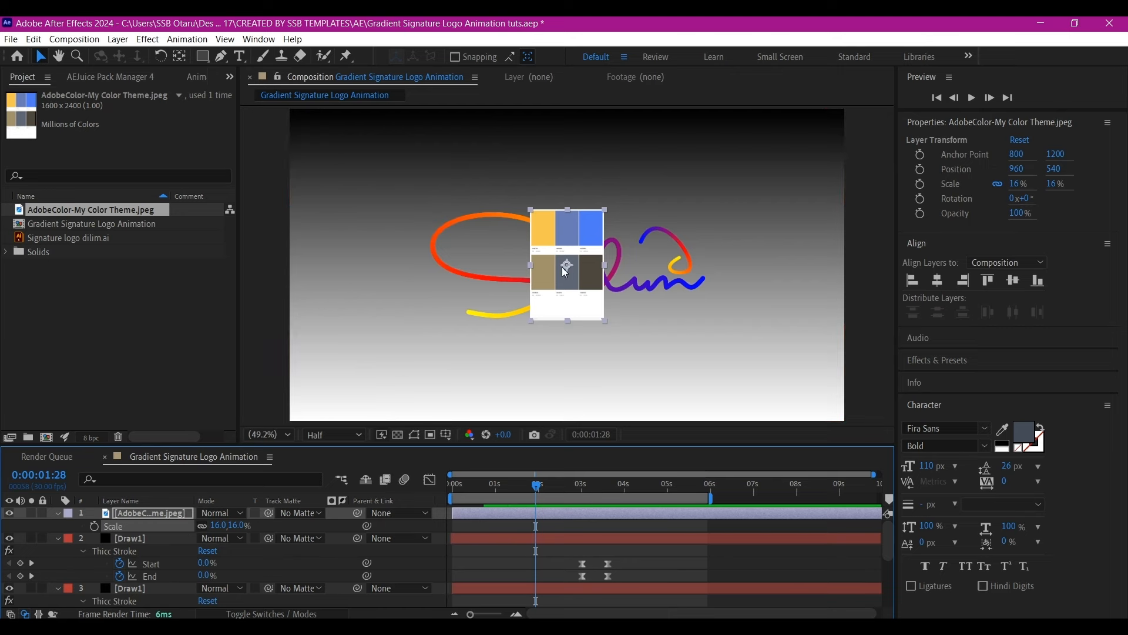
pyautogui.moveTo(572, 269); pyautogui.dragTo(336, 249)
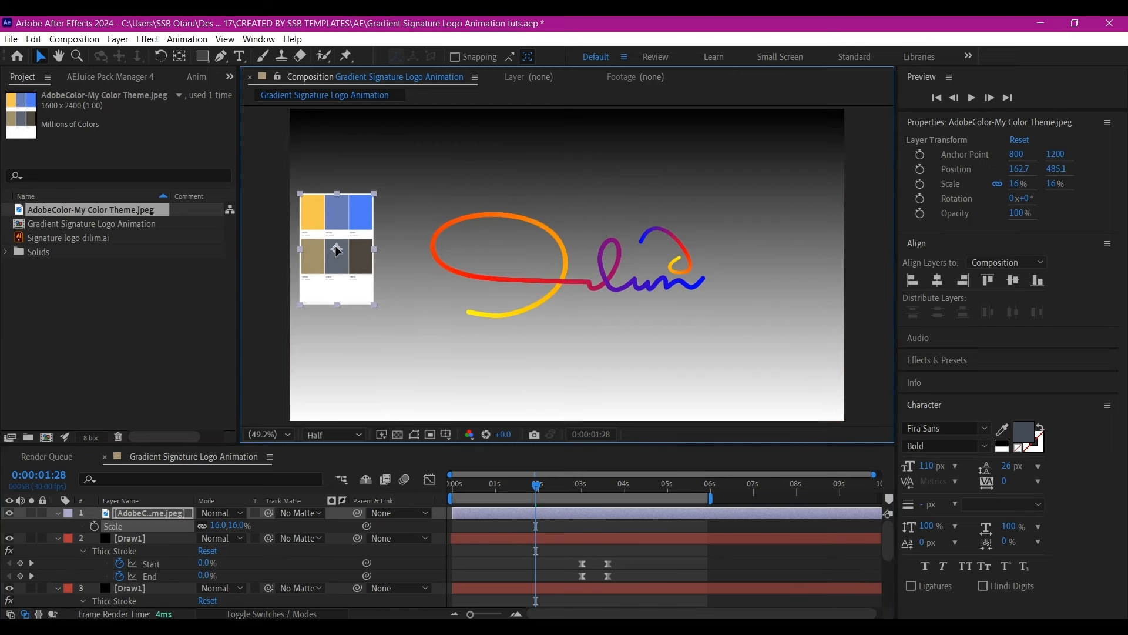
pyautogui.click(42, 513)
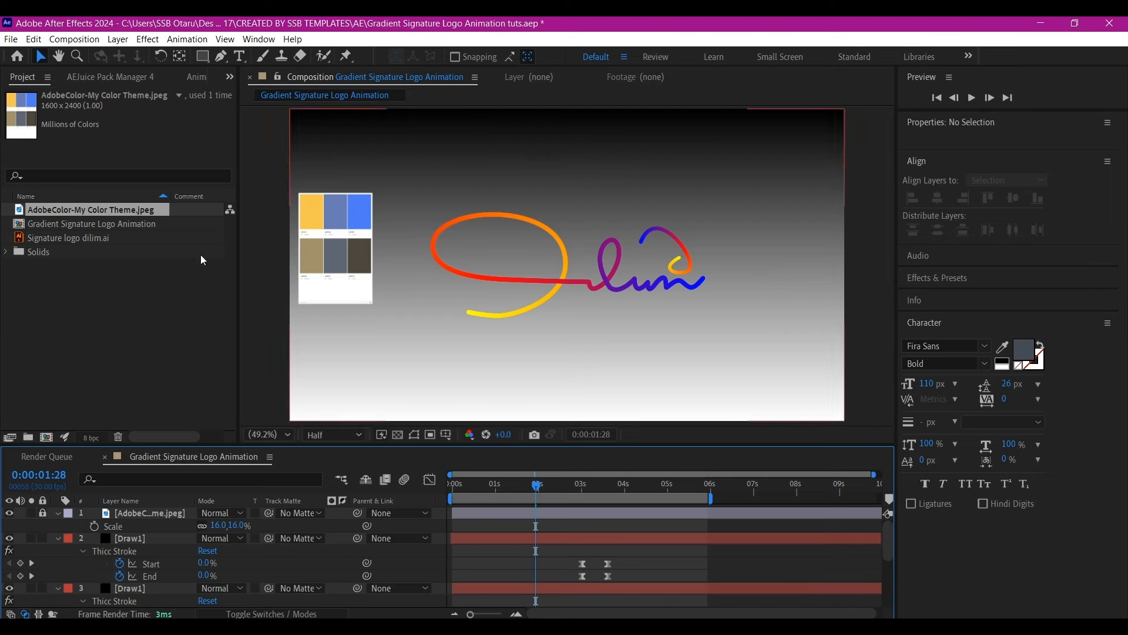
# - Recolor the blue end stop of gradint's Thicc Stroke gradient with the palette's bright blue swatch, 4F7AF5
pyautogui.scroll(-3, 547, 560)
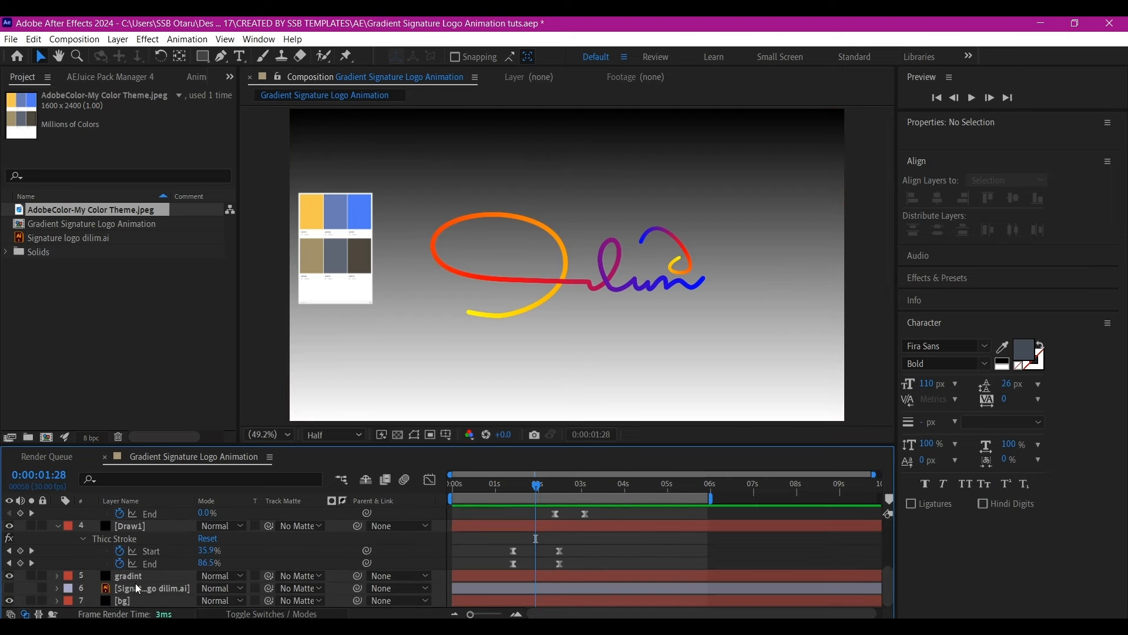
pyautogui.click(136, 577)
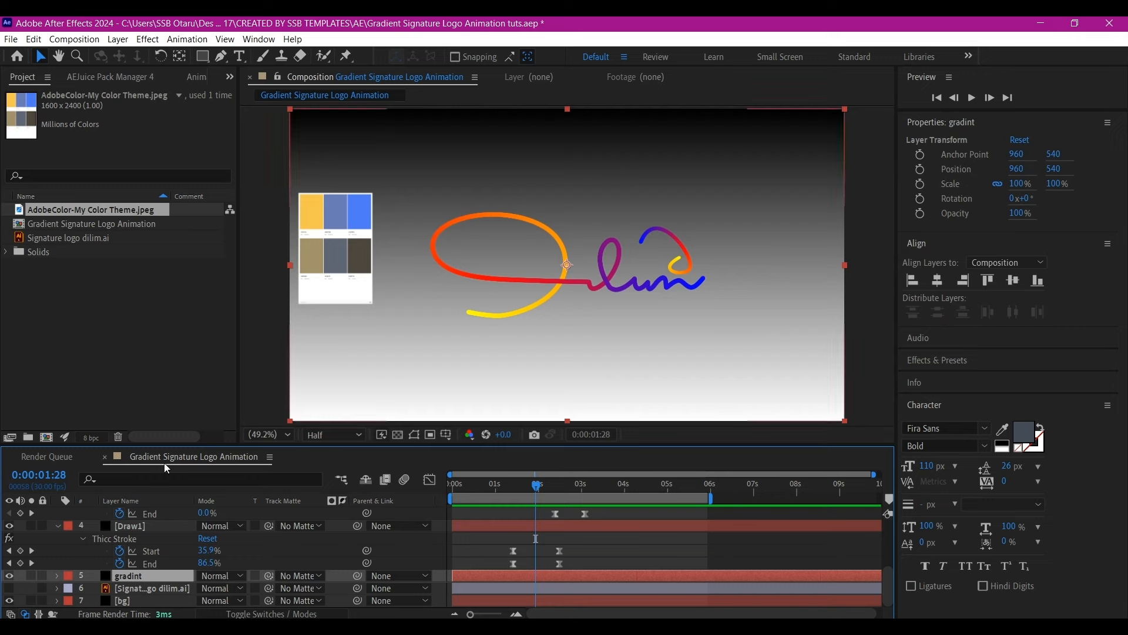
pyautogui.click(229, 77)
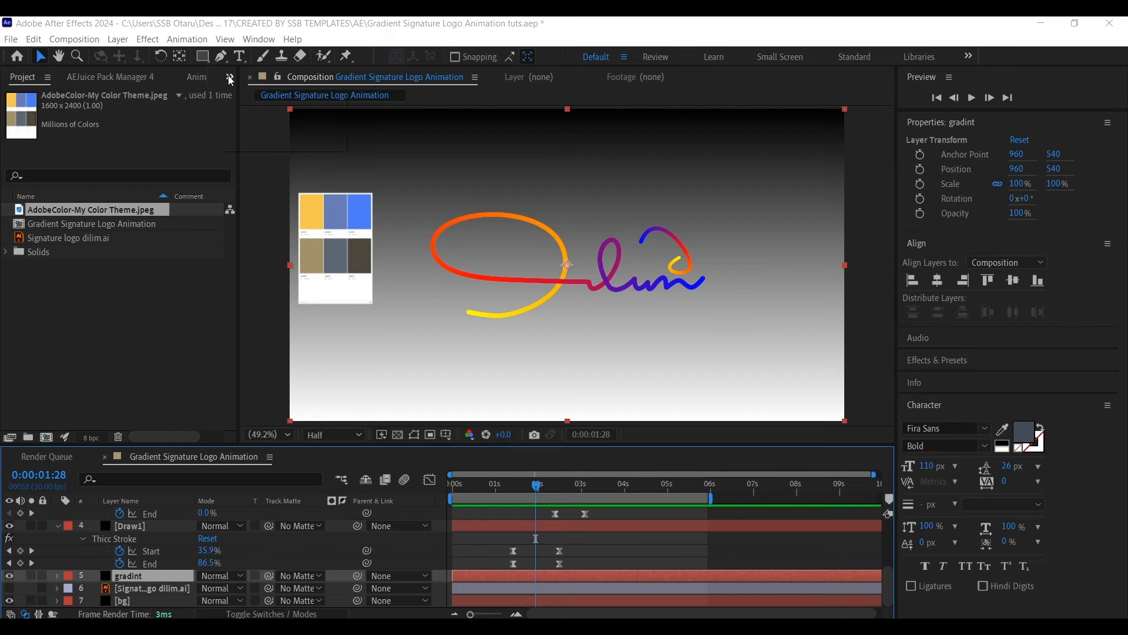
pyautogui.click(256, 143)
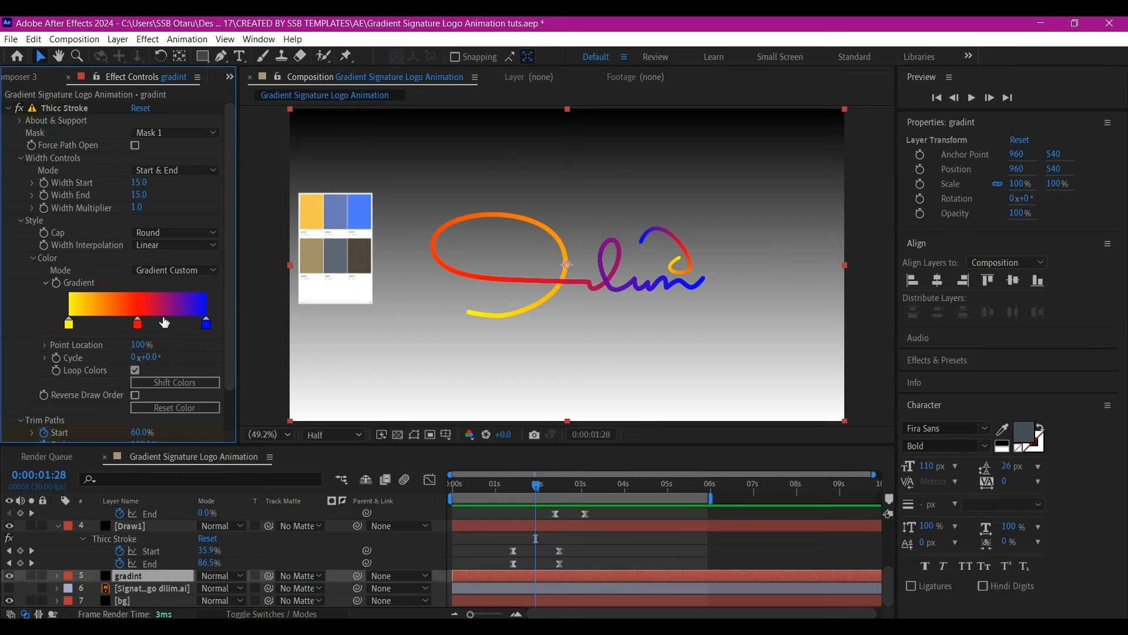
pyautogui.doubleClick(207, 325)
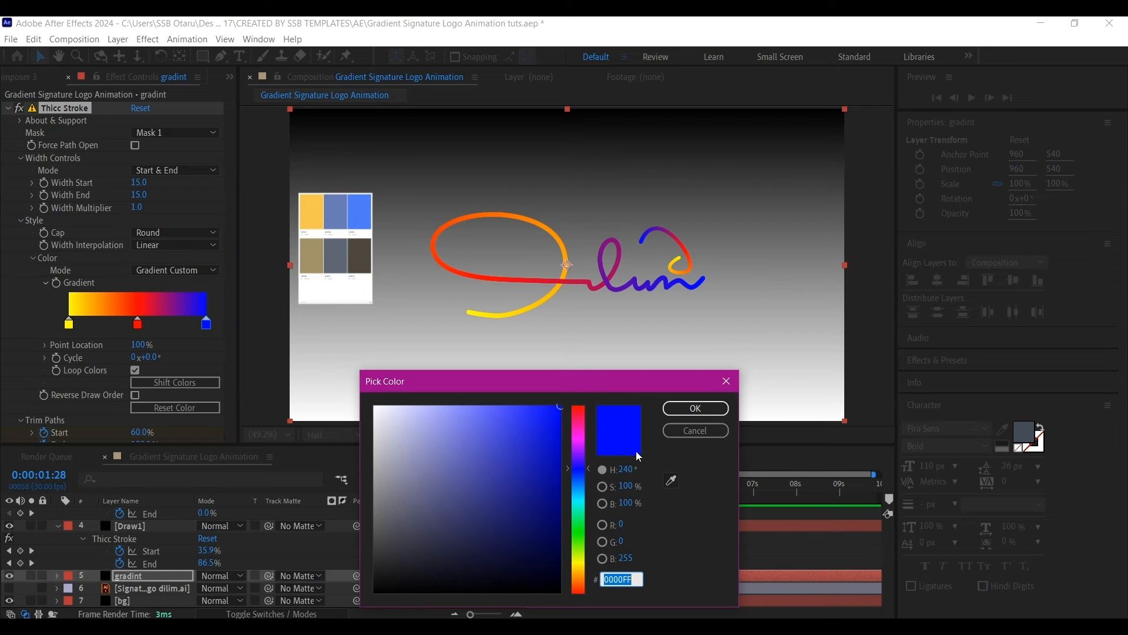
pyautogui.click(672, 480)
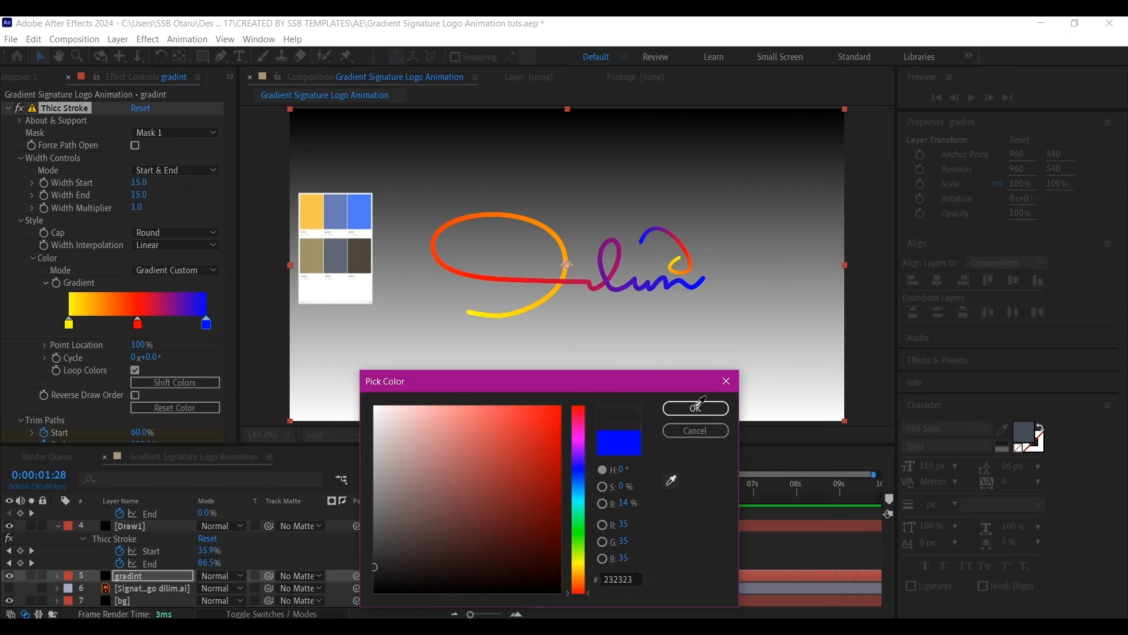
pyautogui.click(362, 217)
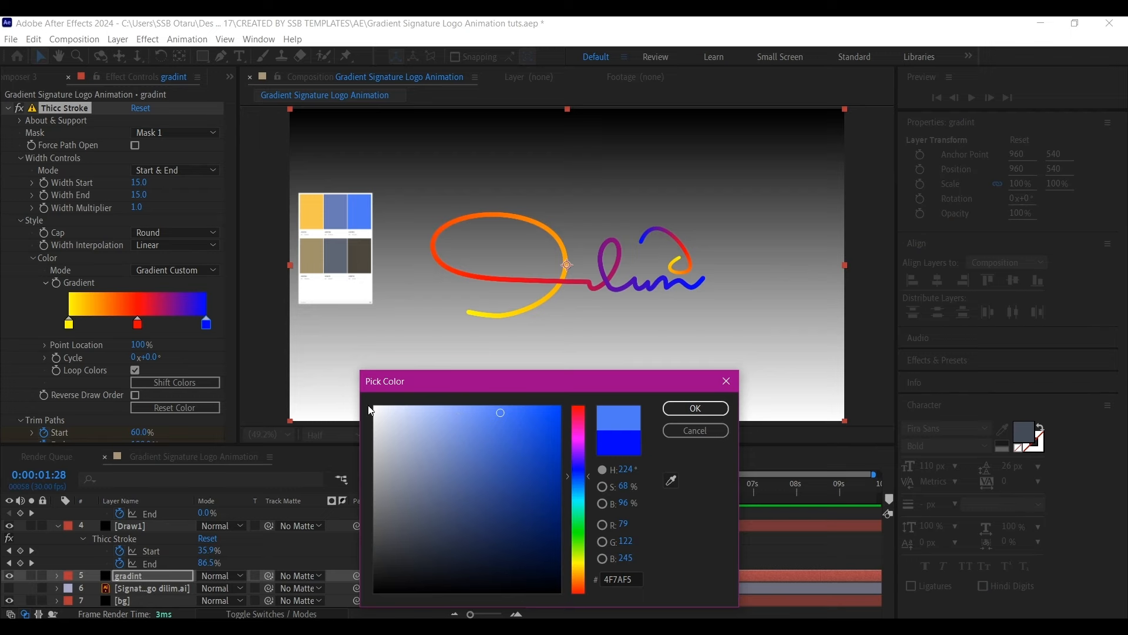
pyautogui.click(694, 409)
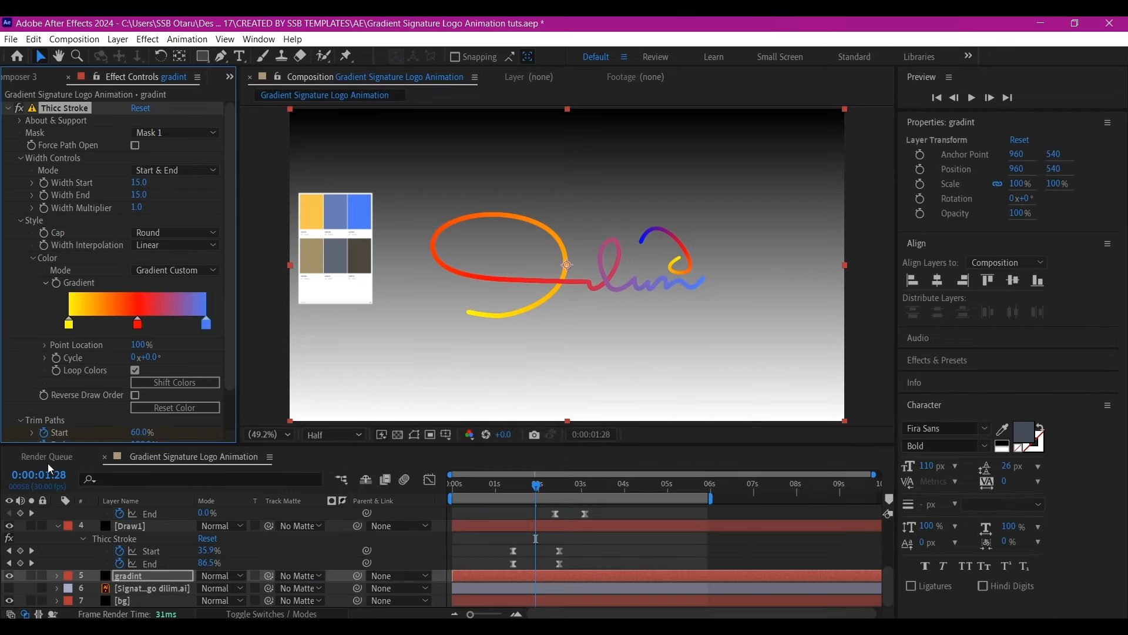
# - Recolor the red middle stop of gradint's Thicc Stroke gradient with the palette's muted blue swatch, 6A7CB5
pyautogui.click(137, 324)
pyautogui.doubleClick(138, 327)
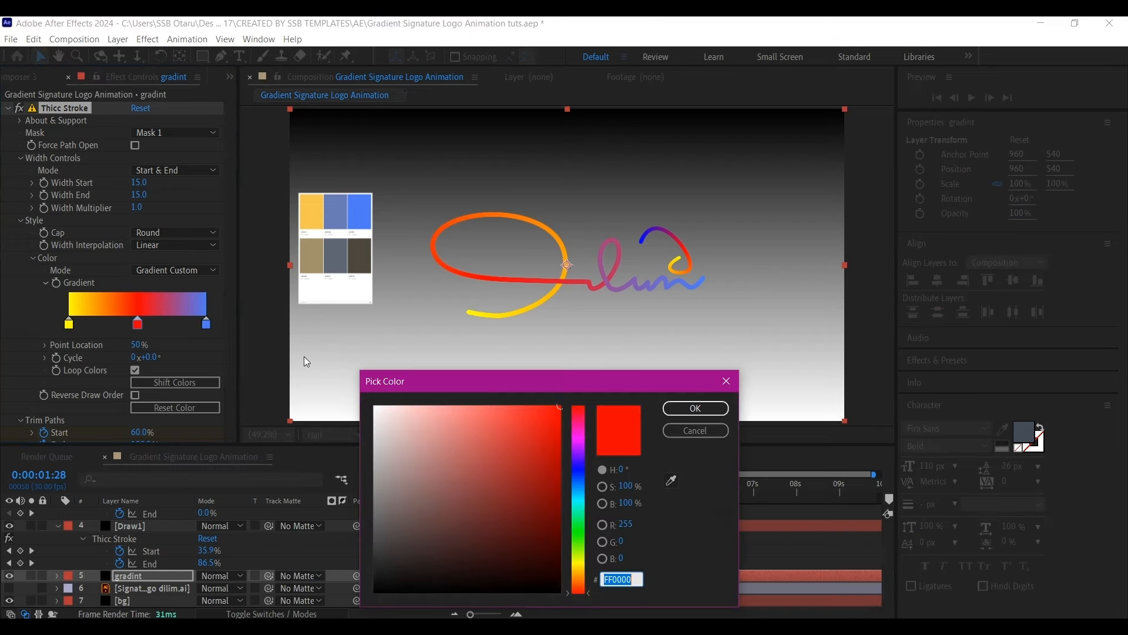
pyautogui.click(670, 480)
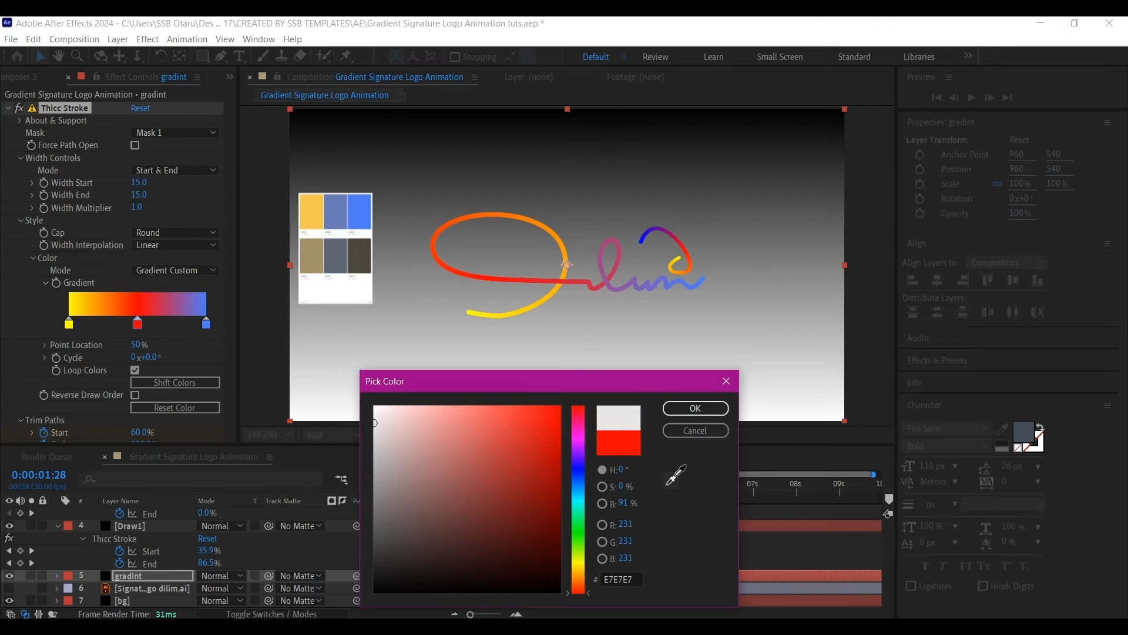
pyautogui.click(340, 217)
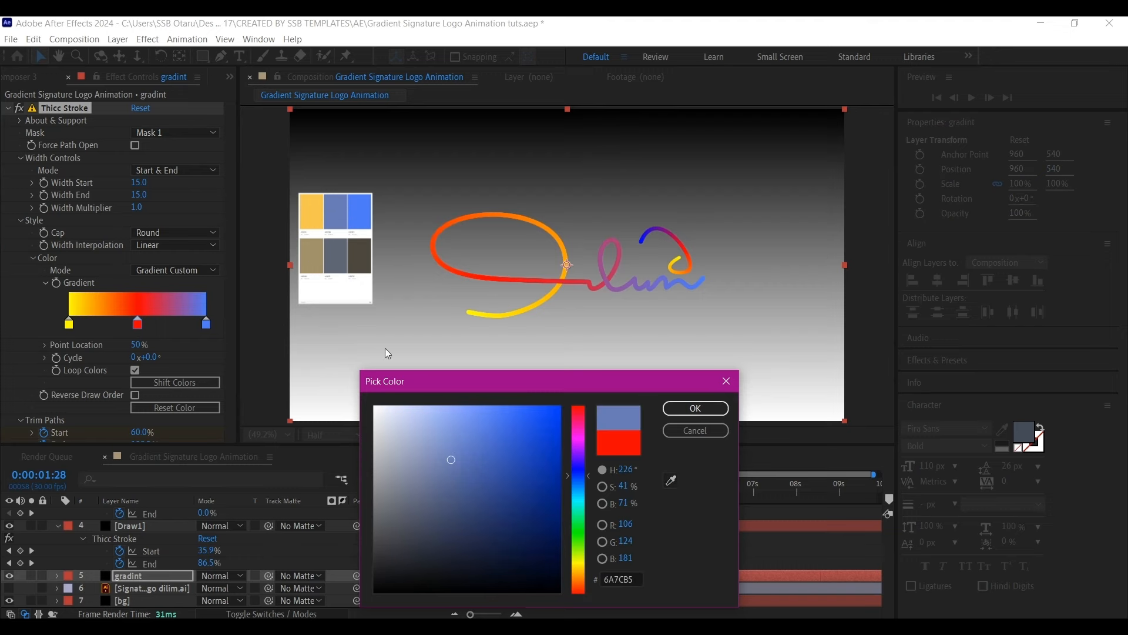
pyautogui.click(695, 407)
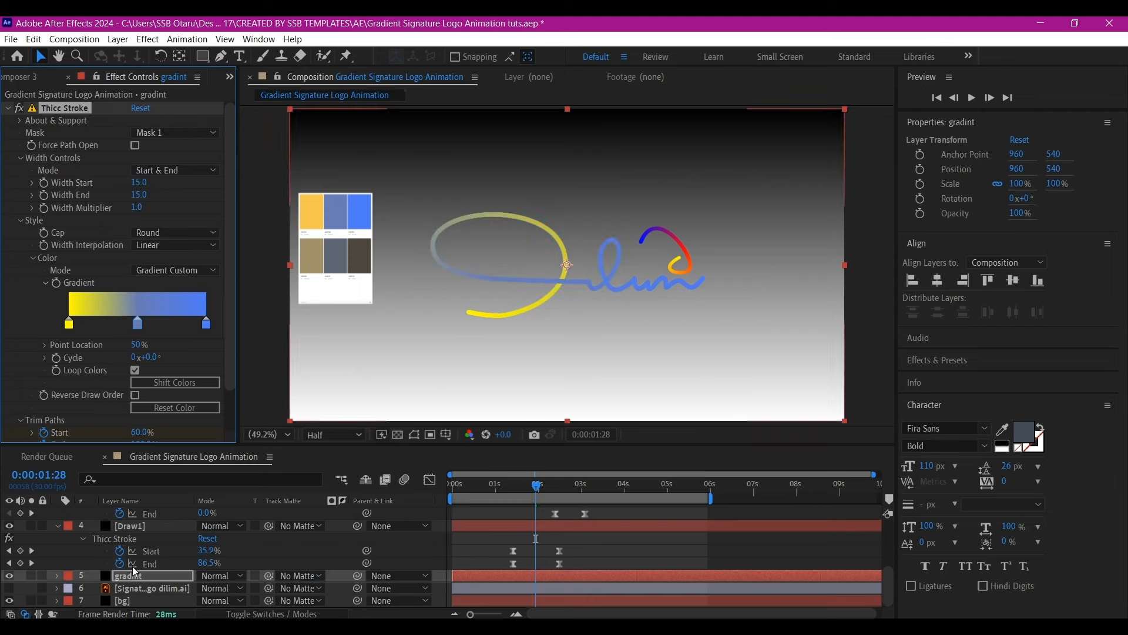
# - Recolor the yellow start stop of gradint's Thicc Stroke gradient with the palette's warm yellow swatch, F5C650
pyautogui.doubleClick(69, 323)
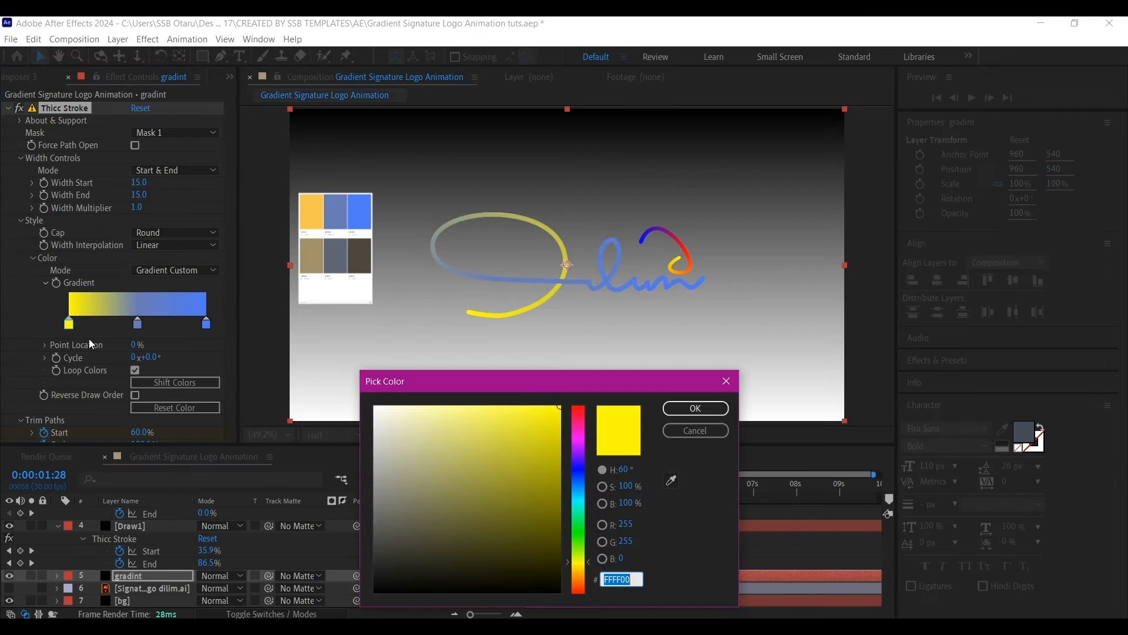
pyautogui.click(670, 481)
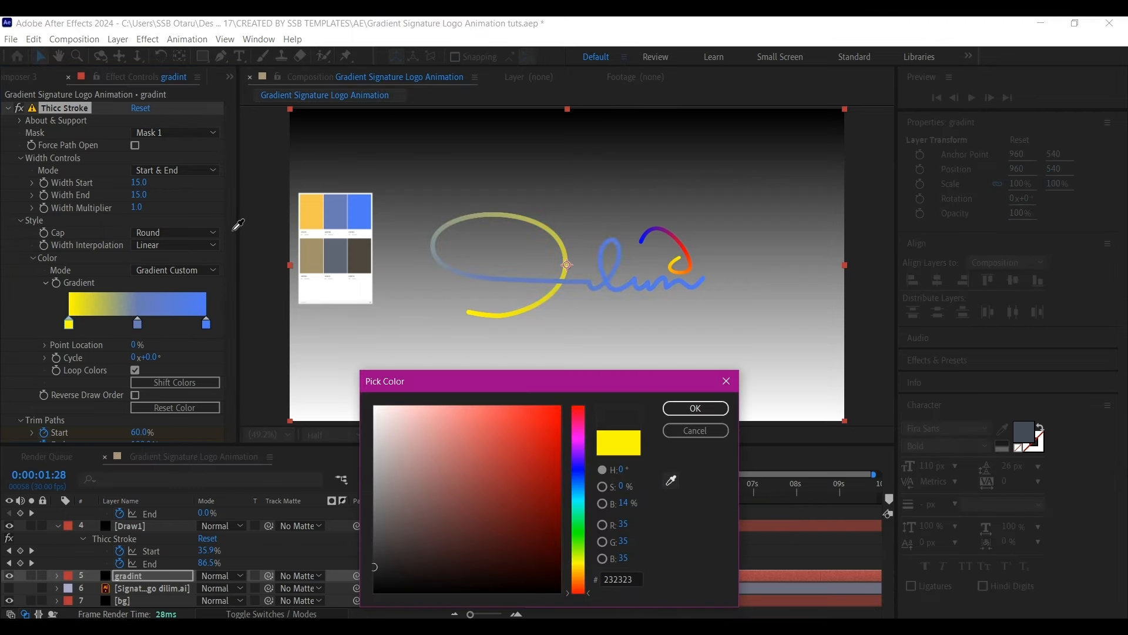
pyautogui.click(313, 210)
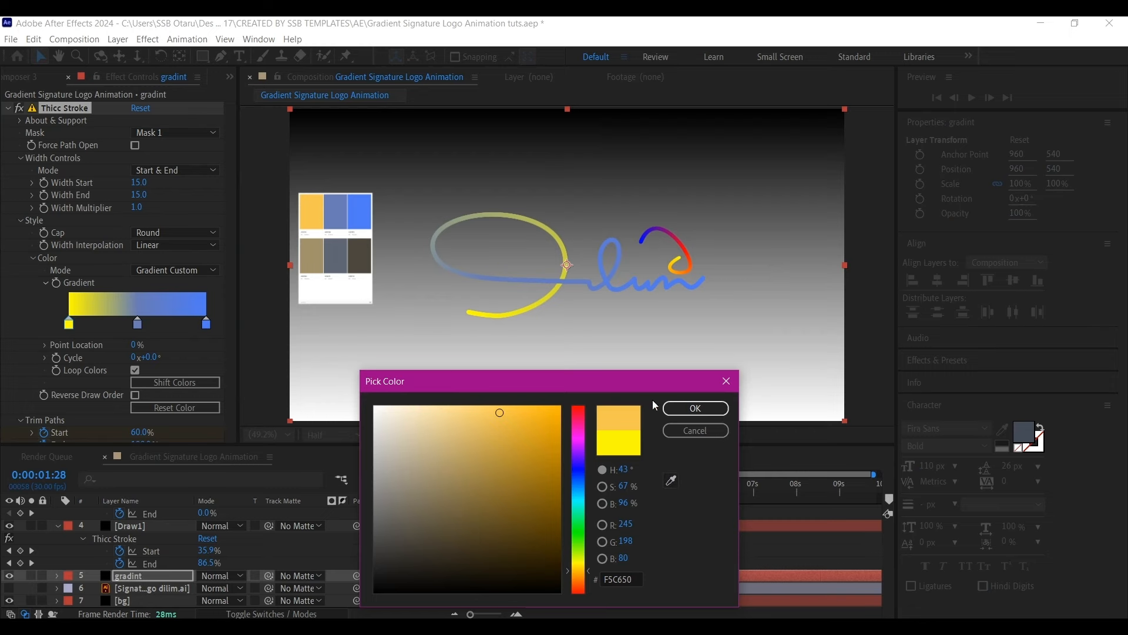
pyautogui.click(692, 409)
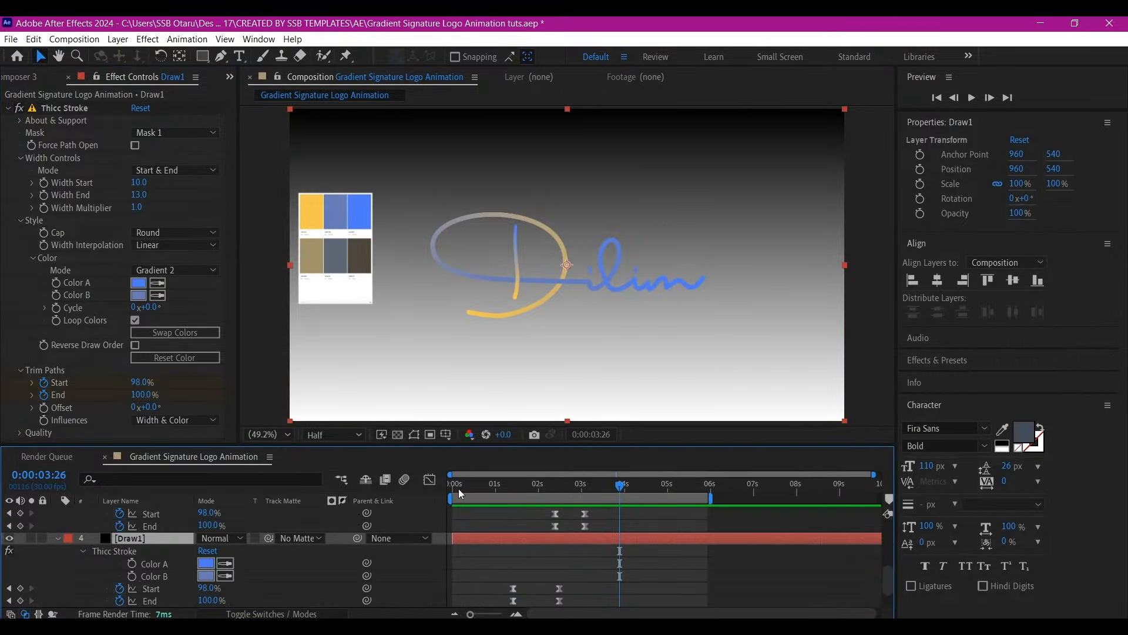
# - Recolor bg's Gradient Ramp from the palette, dark brown 4B473C as end color and slate 606674 as start color, and hide the palette image
pyautogui.moveTo(469, 485); pyautogui.dragTo(556, 491)
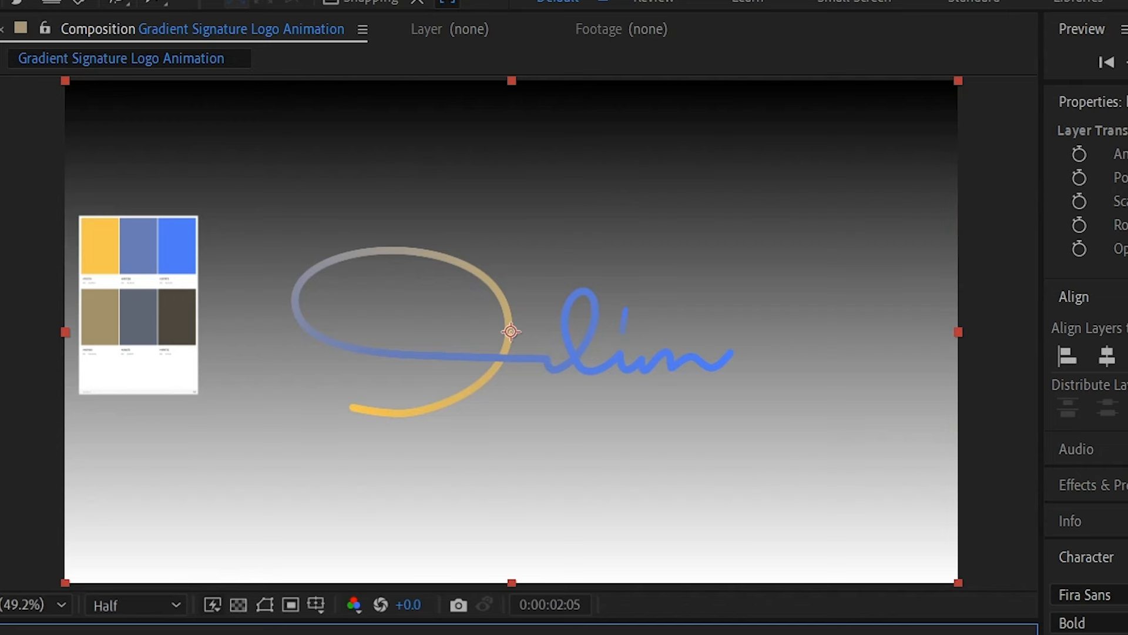
pyautogui.click(181, 317)
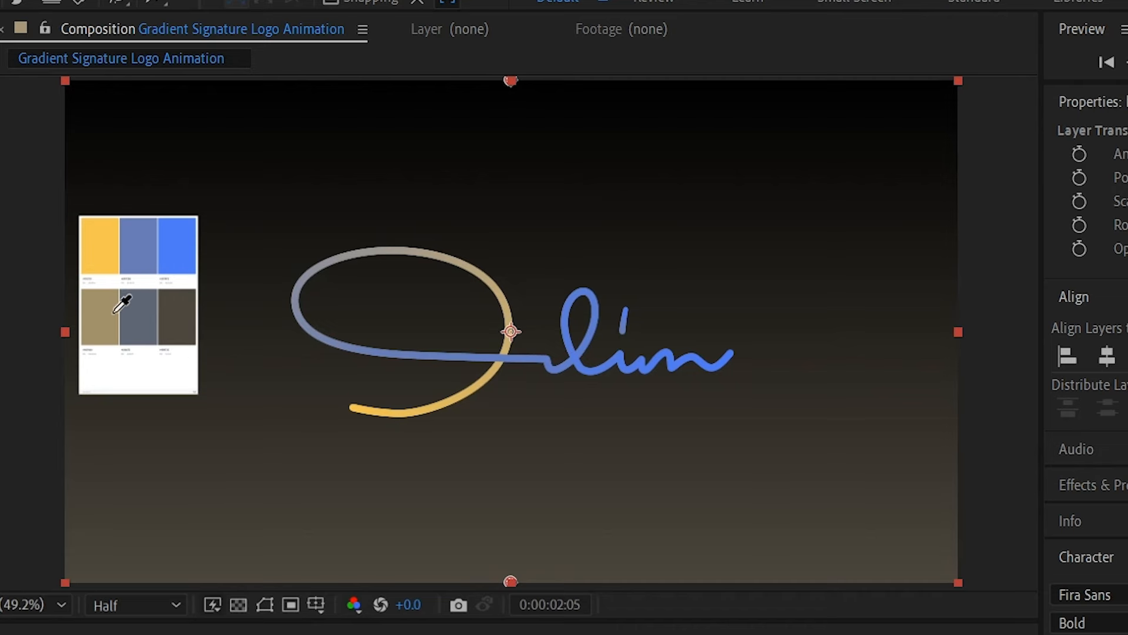
pyautogui.click(132, 310)
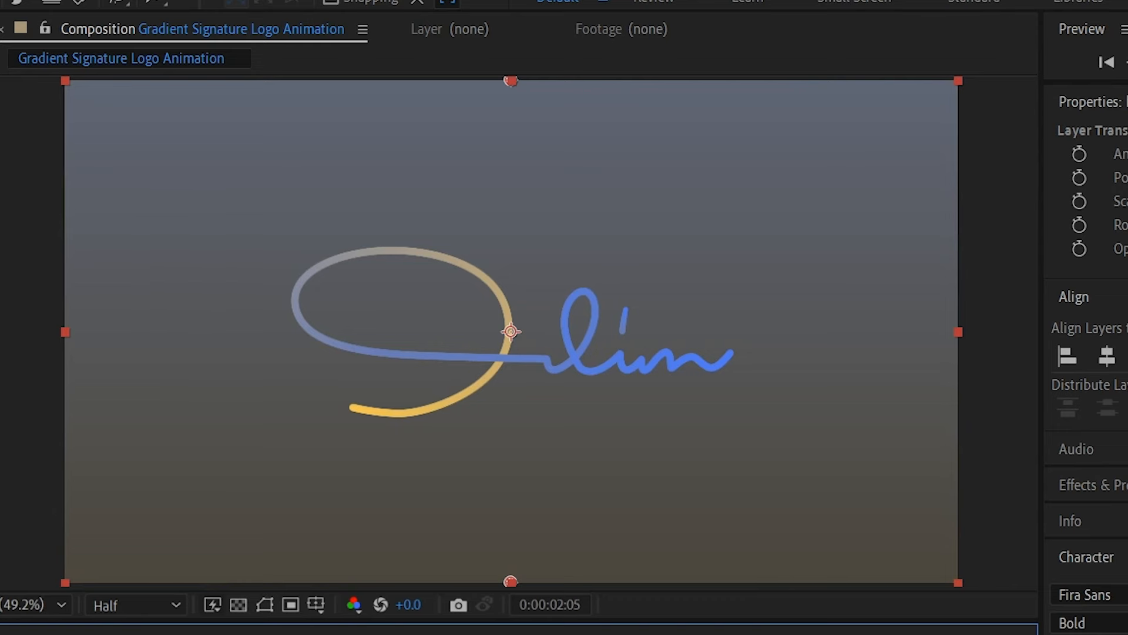
pyautogui.hotkey('ctrl', 'shift', 'a')
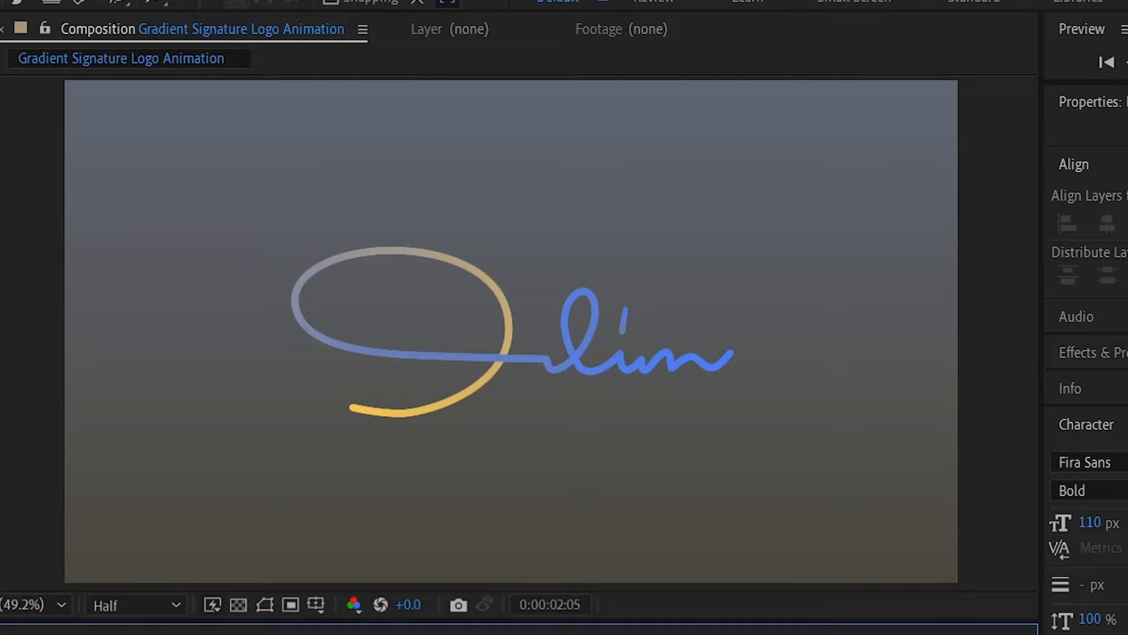
# - Darken the end color of the bg layer's Gradient Ramp to 2A2721
pyautogui.click(511, 332)
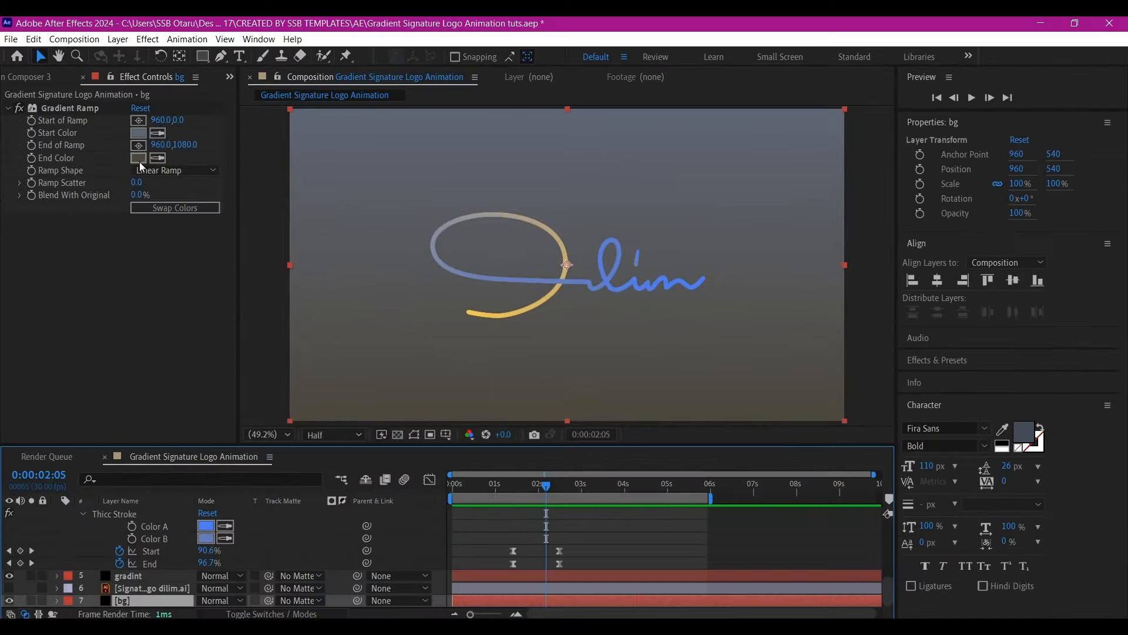
pyautogui.click(0, 159)
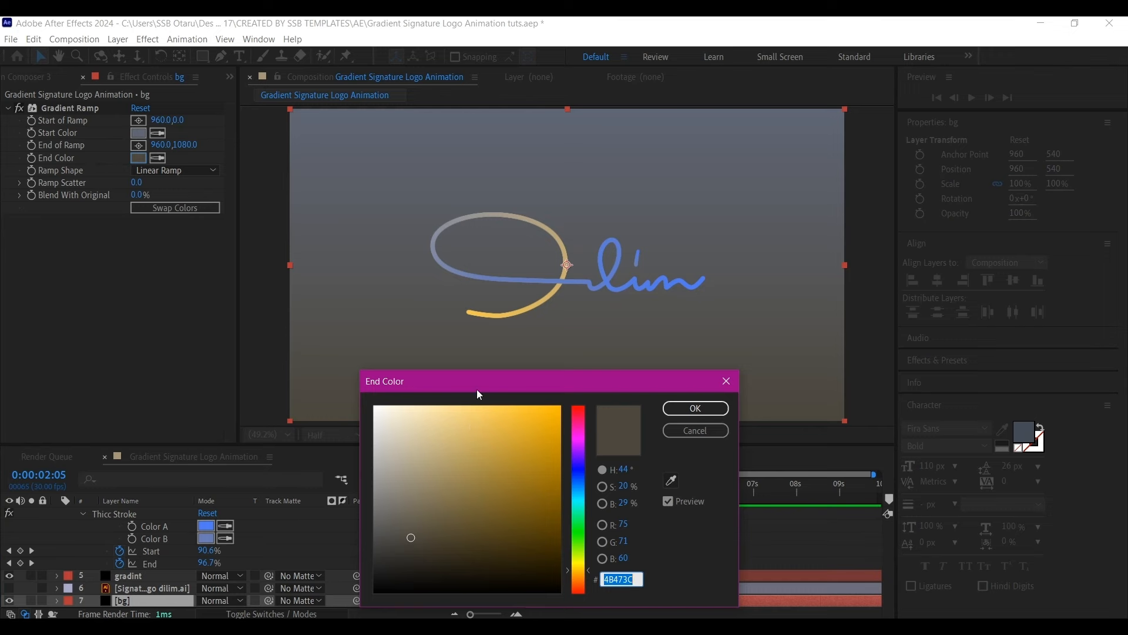
pyautogui.moveTo(513, 379); pyautogui.dragTo(831, 242)
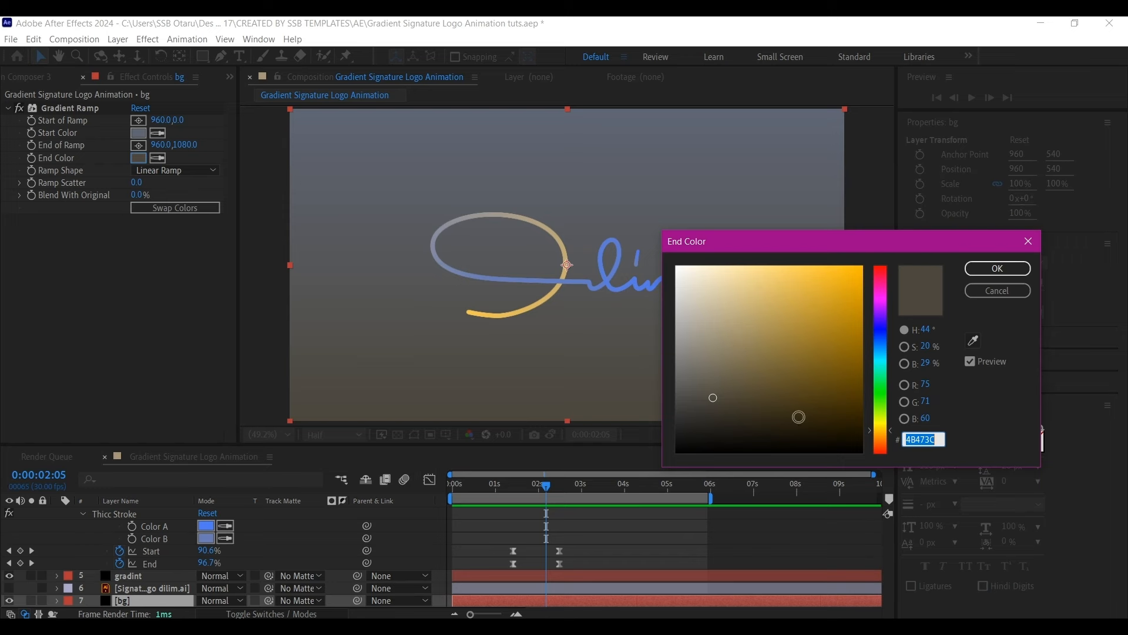
pyautogui.moveTo(715, 400); pyautogui.dragTo(714, 422)
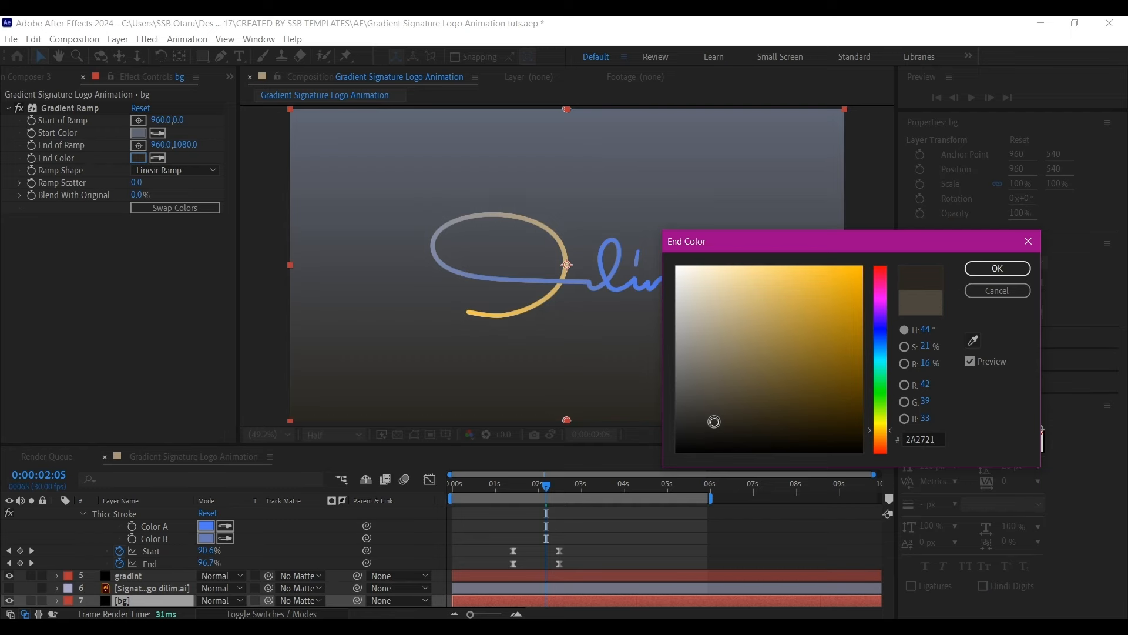
pyautogui.click(998, 268)
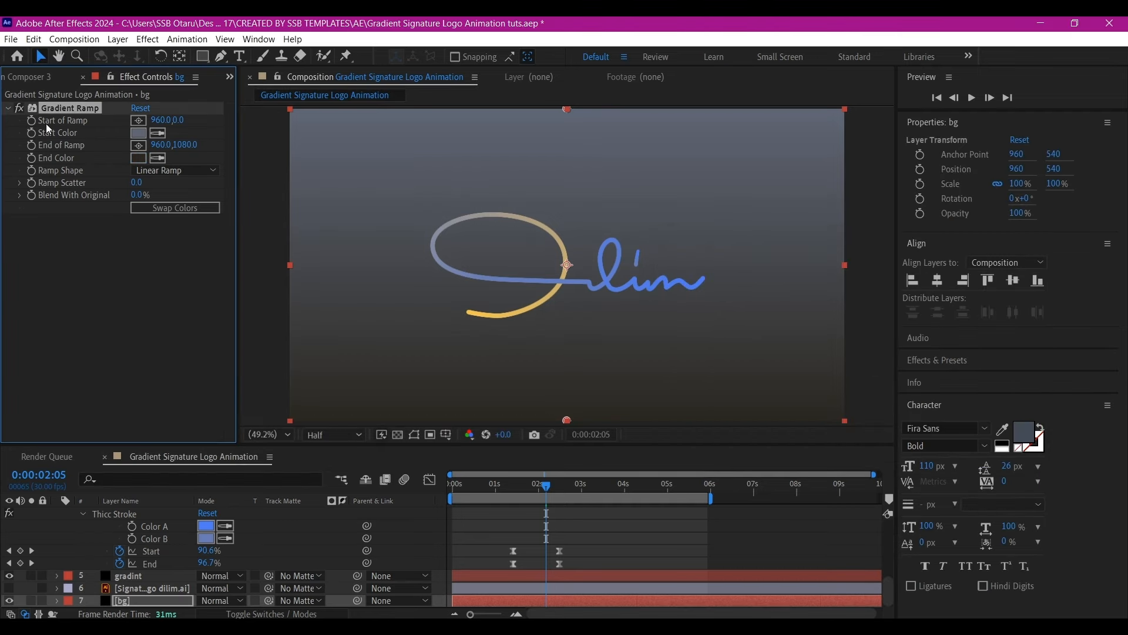
# - Darken the start color of the bg layer's Gradient Ramp to 4B505B
pyautogui.click(138, 133)
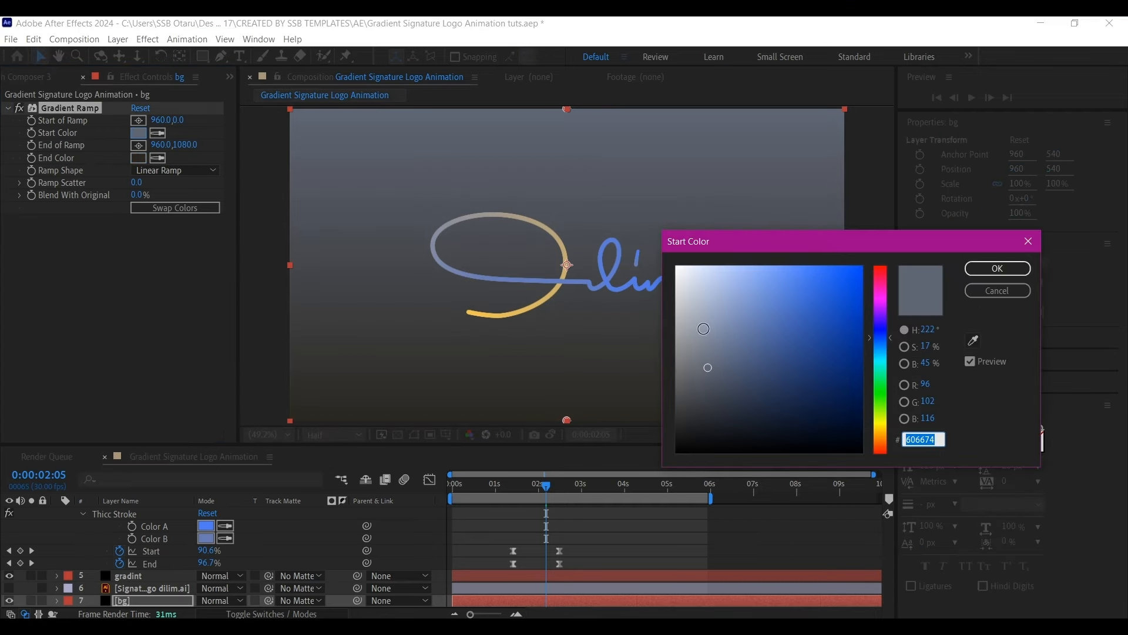
pyautogui.moveTo(707, 368)
pyautogui.mouseDown()
pyautogui.moveTo(706, 403)
pyautogui.moveTo(707, 386)
pyautogui.mouseUp()
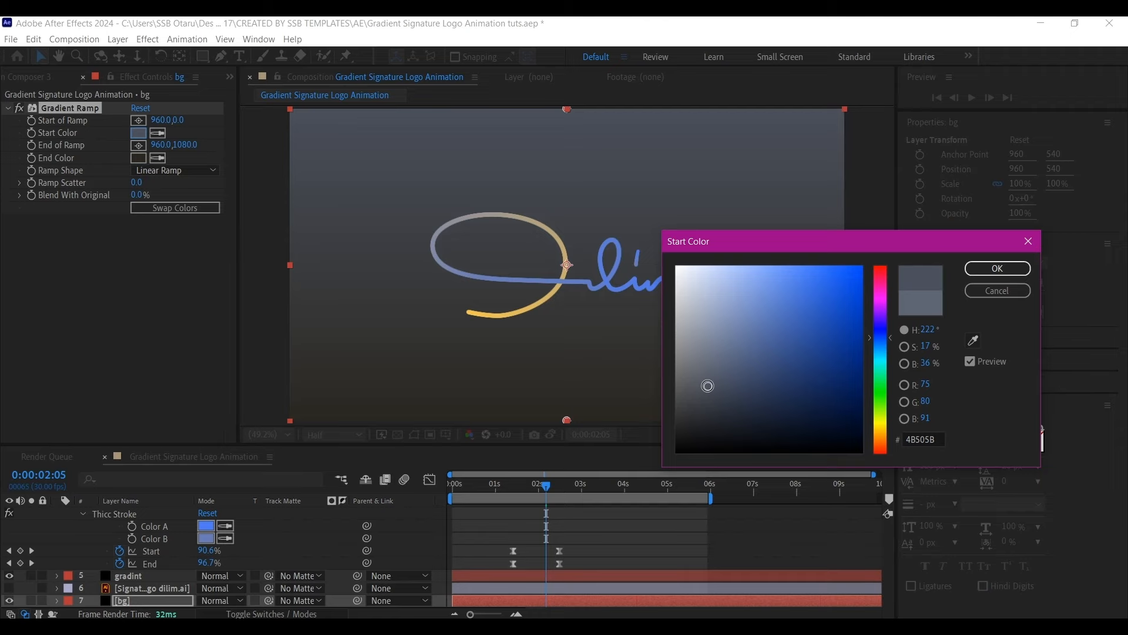
pyautogui.click(997, 268)
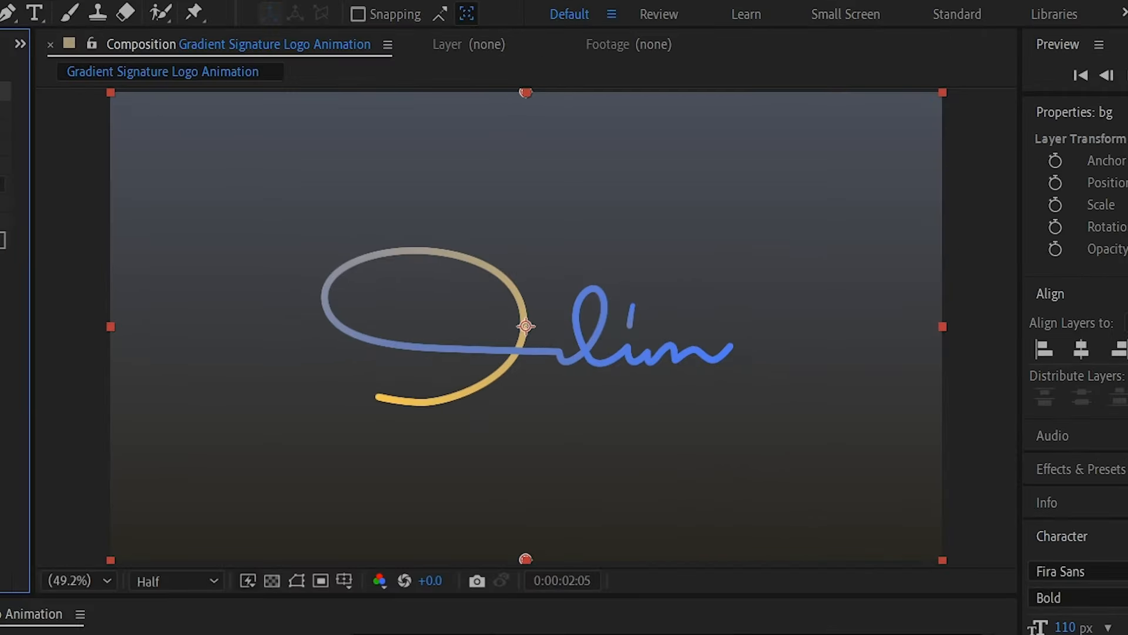
# - Play back the recolored signature animation from the first frame and scrub to 0:00:03:26
pyautogui.click(365, 634)
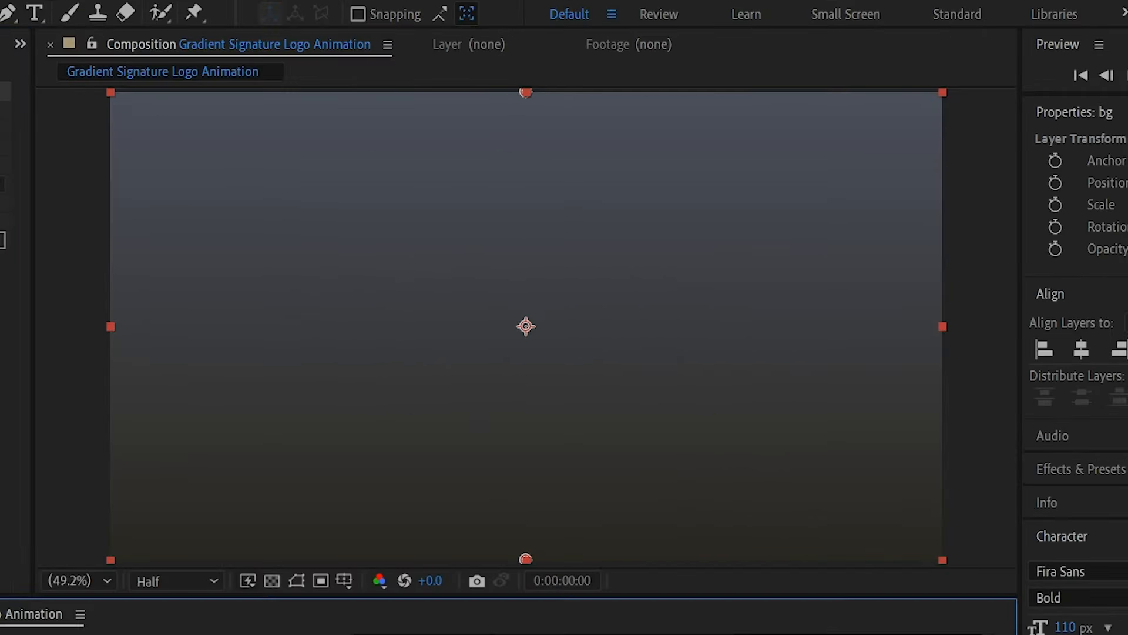
pyautogui.press('space')
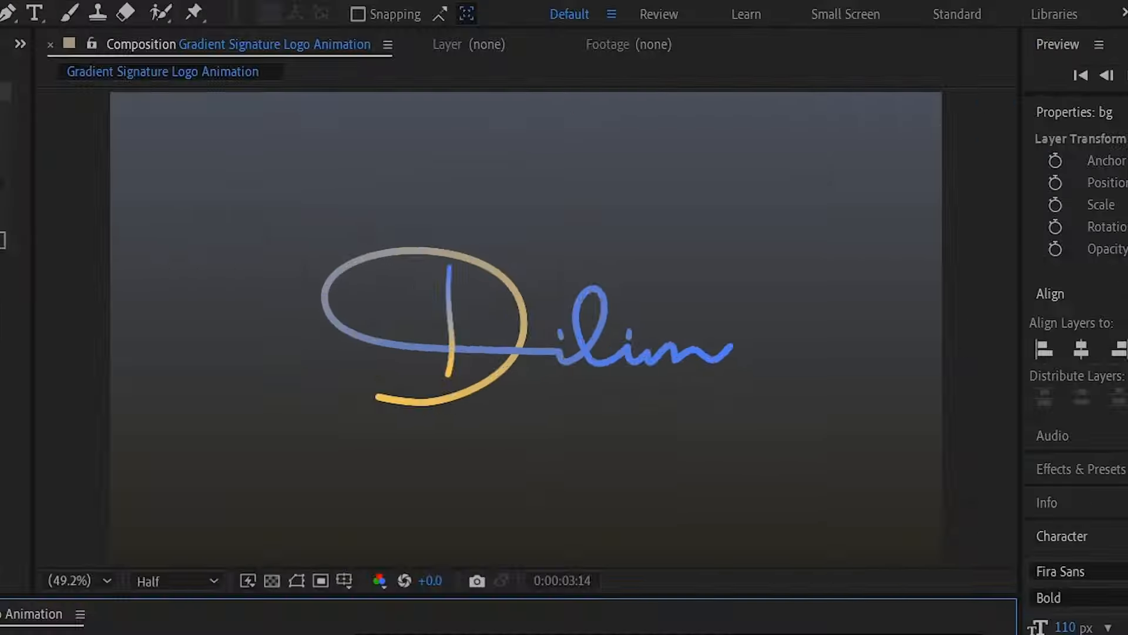
pyautogui.moveTo(495, 486)
pyautogui.mouseDown()
pyautogui.moveTo(454, 487)
pyautogui.moveTo(619, 450)
pyautogui.mouseUp()
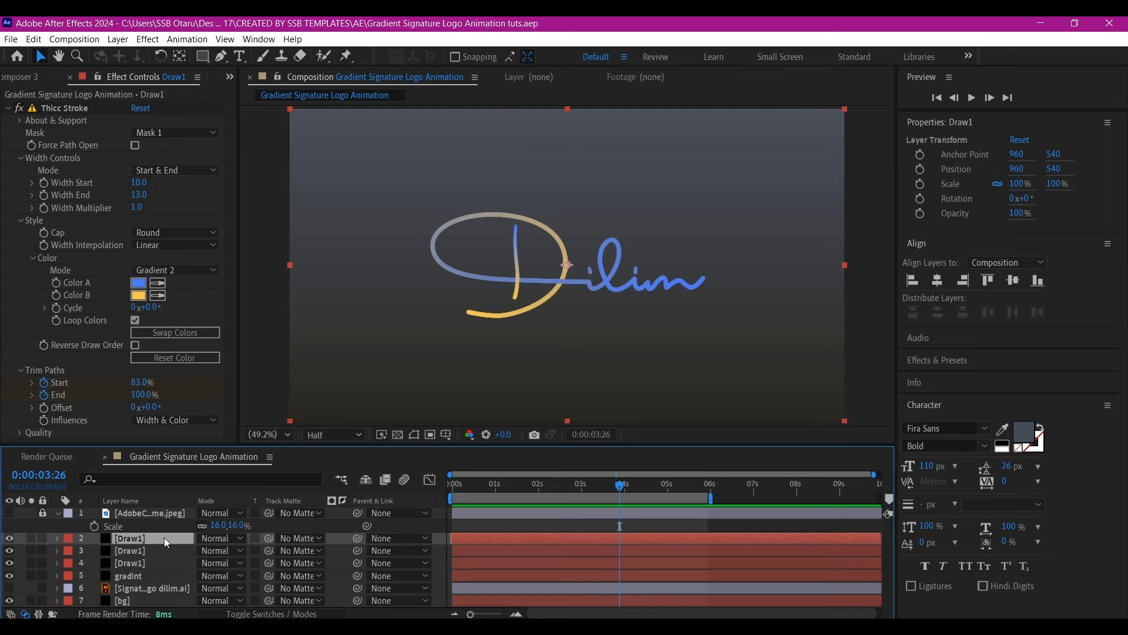
# - Reveal the keyframes of the topmost Draw1 layer and move its trim Start and End keyframes to begin at 0:00:00:22
pyautogui.press('u')
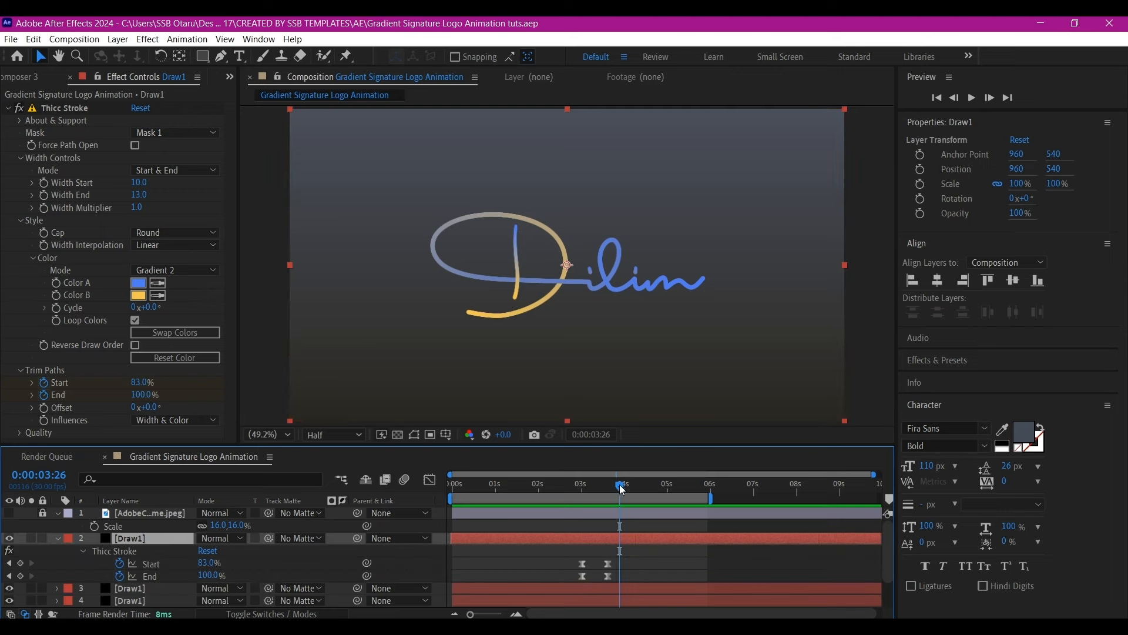
pyautogui.moveTo(622, 489)
pyautogui.mouseDown()
pyautogui.moveTo(474, 495)
pyautogui.moveTo(484, 490)
pyautogui.mouseUp()
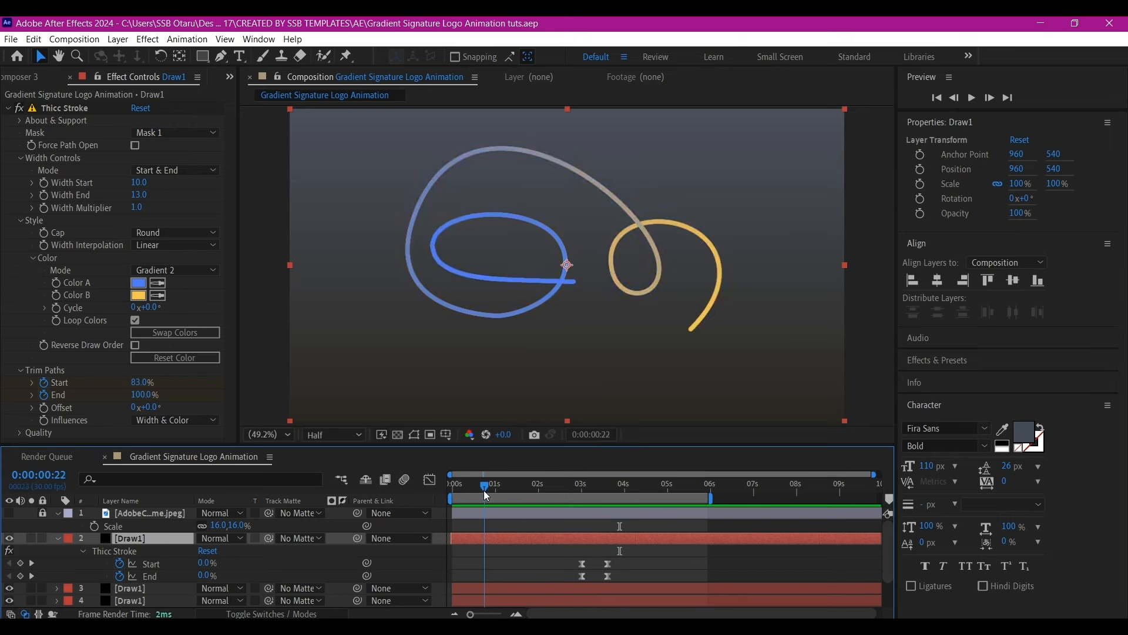
pyautogui.moveTo(637, 558); pyautogui.dragTo(492, 580)
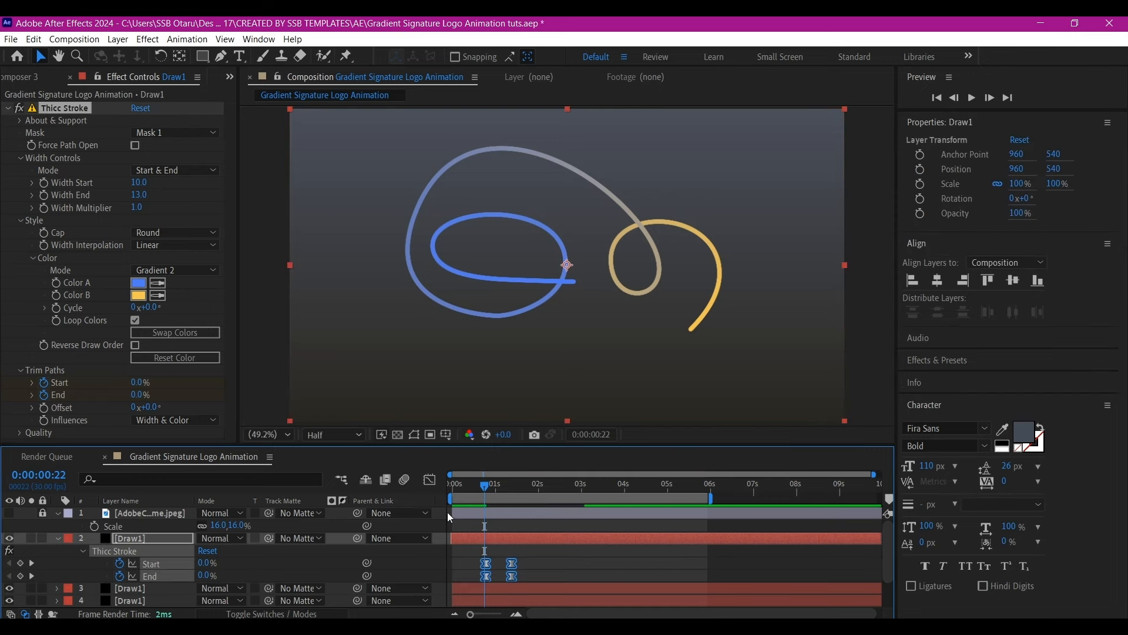
# - Play back the animation from the first frame to check the retimed Draw1 stroke
pyautogui.click(454, 485)
pyautogui.moveTo(454, 489); pyautogui.dragTo(450, 488)
pyautogui.press('space')
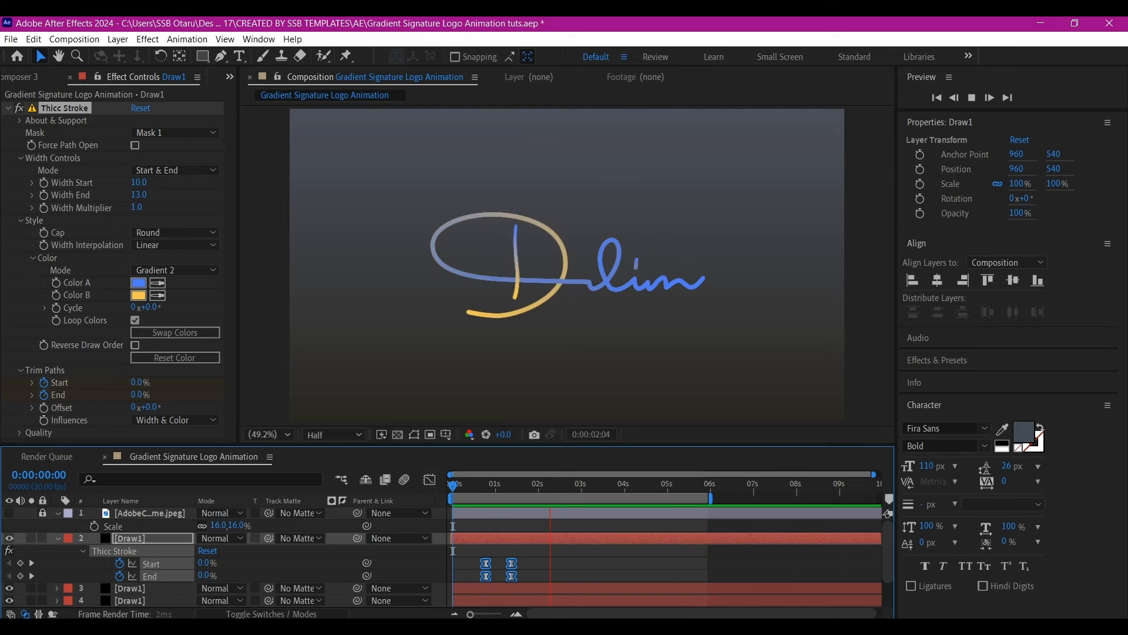
pyautogui.press('space')
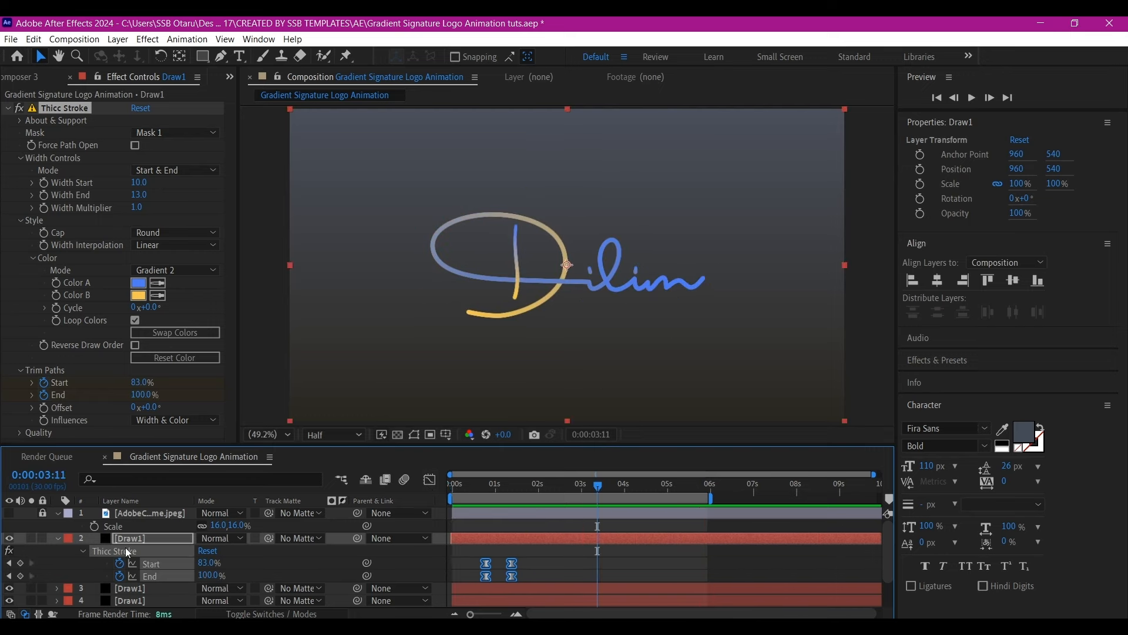
# - Duplicate the gradint layer
pyautogui.scroll(-3, 130, 555)
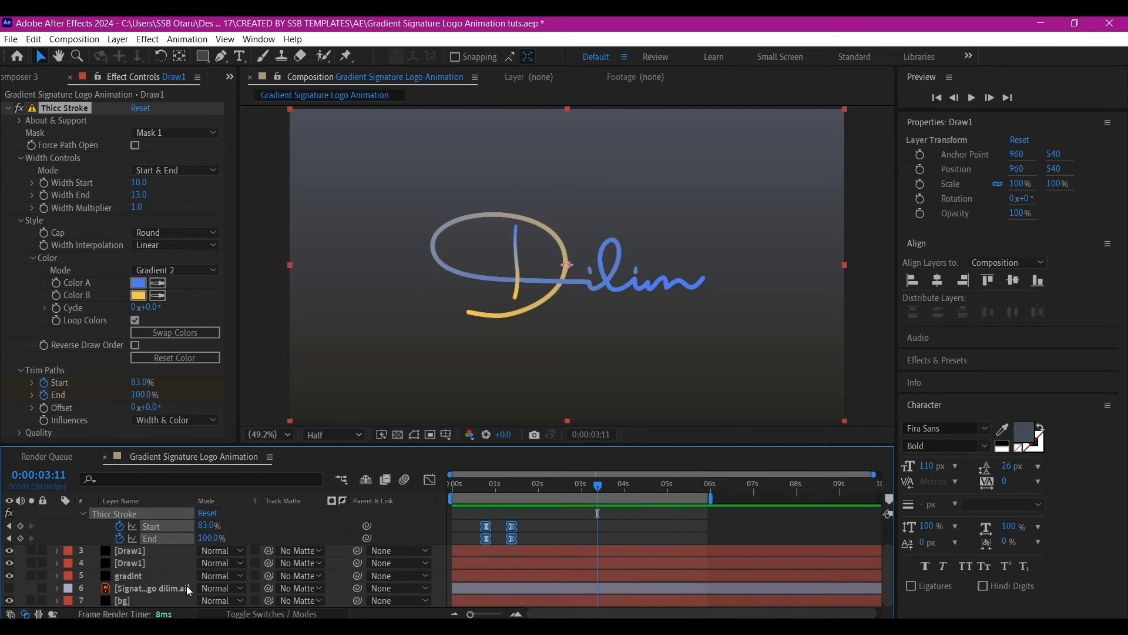
pyautogui.click(129, 577)
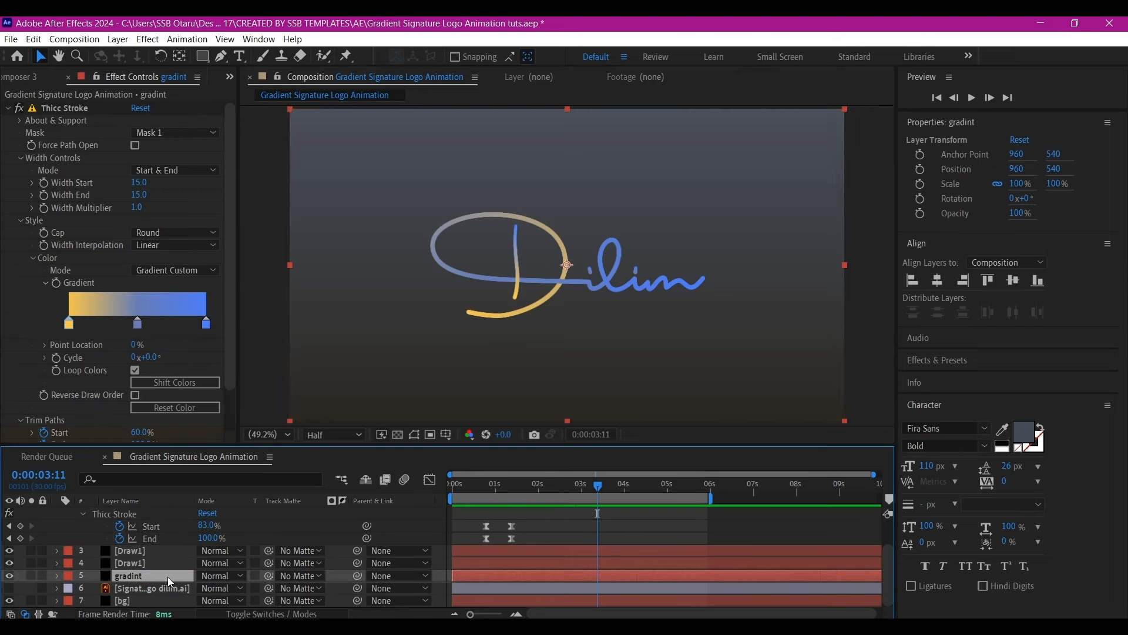
pyautogui.hotkey('ctrl', 'd')
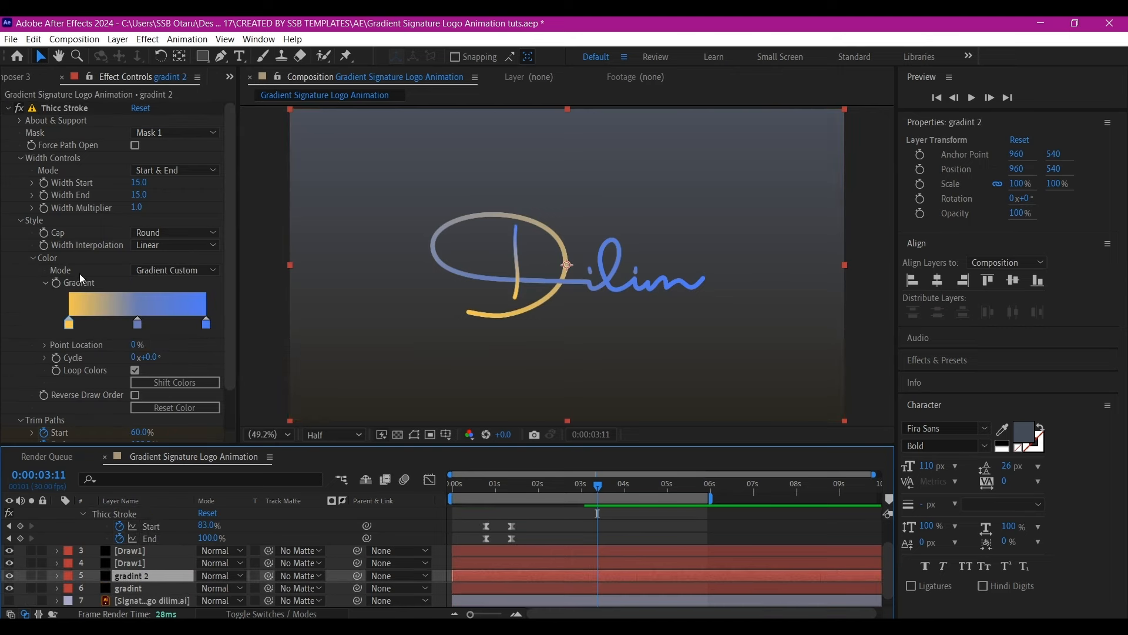
# - Lighten the gradient colors of the gradint 2 stroke, setting the yellow stop to FBF2DC and the other two stops to pale blue
pyautogui.scroll(-2, 76, 288)
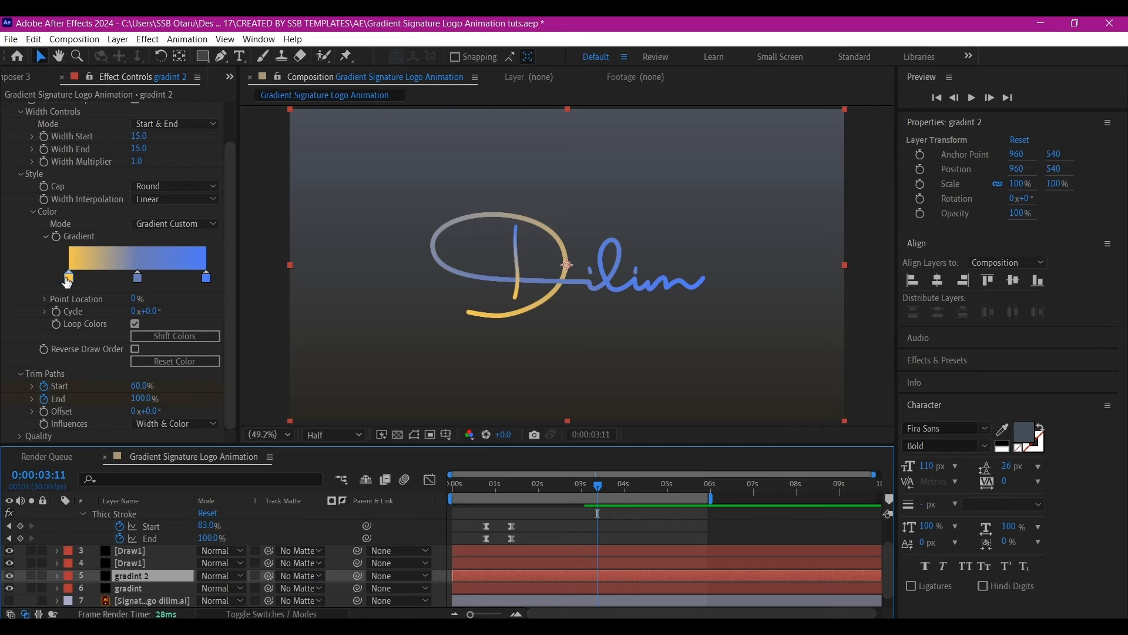
pyautogui.click(67, 281)
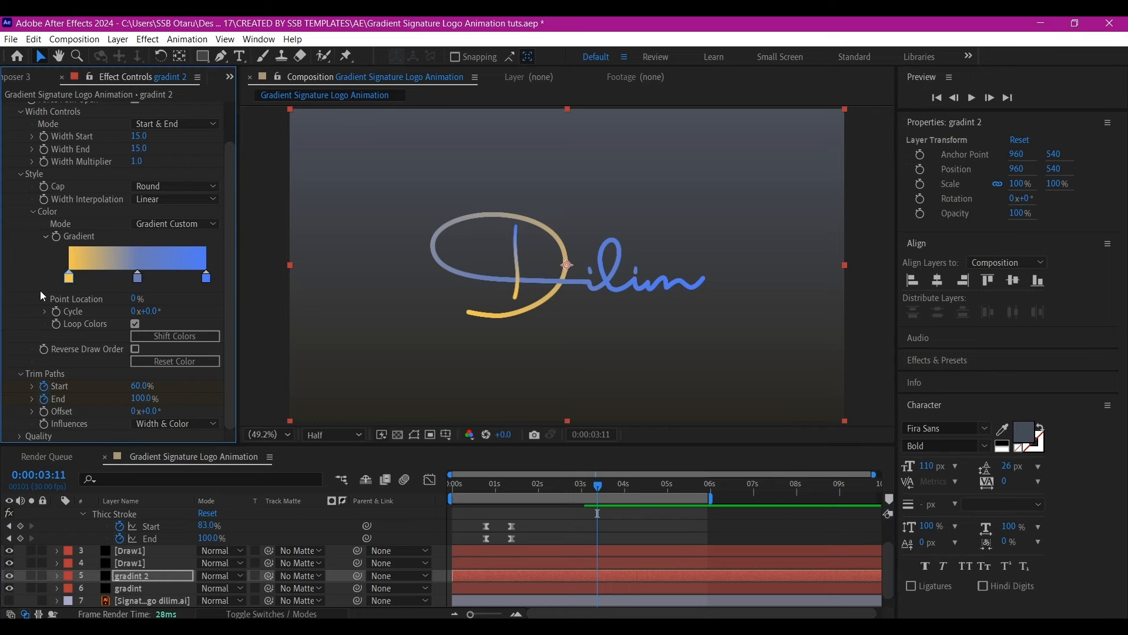
pyautogui.doubleClick(69, 277)
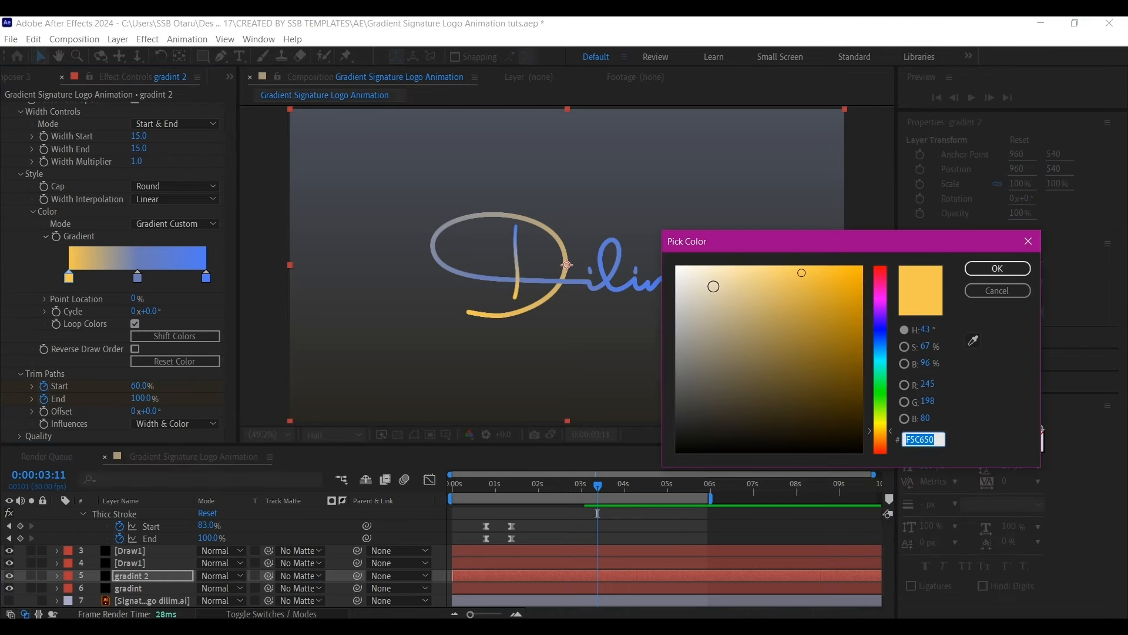
pyautogui.moveTo(734, 271); pyautogui.dragTo(697, 268)
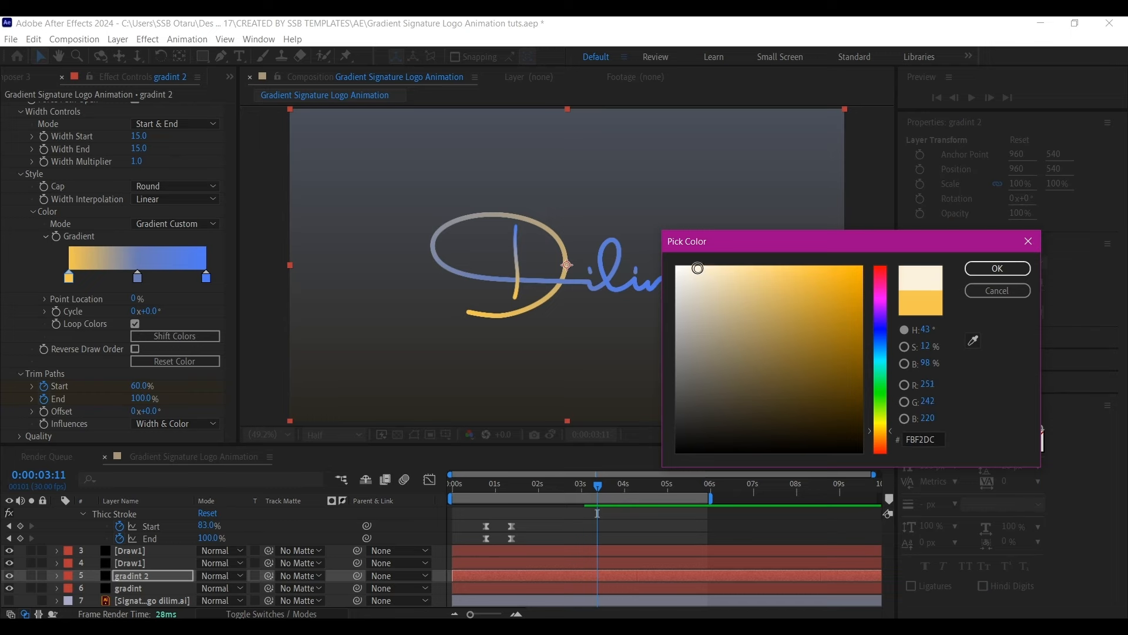
pyautogui.click(997, 268)
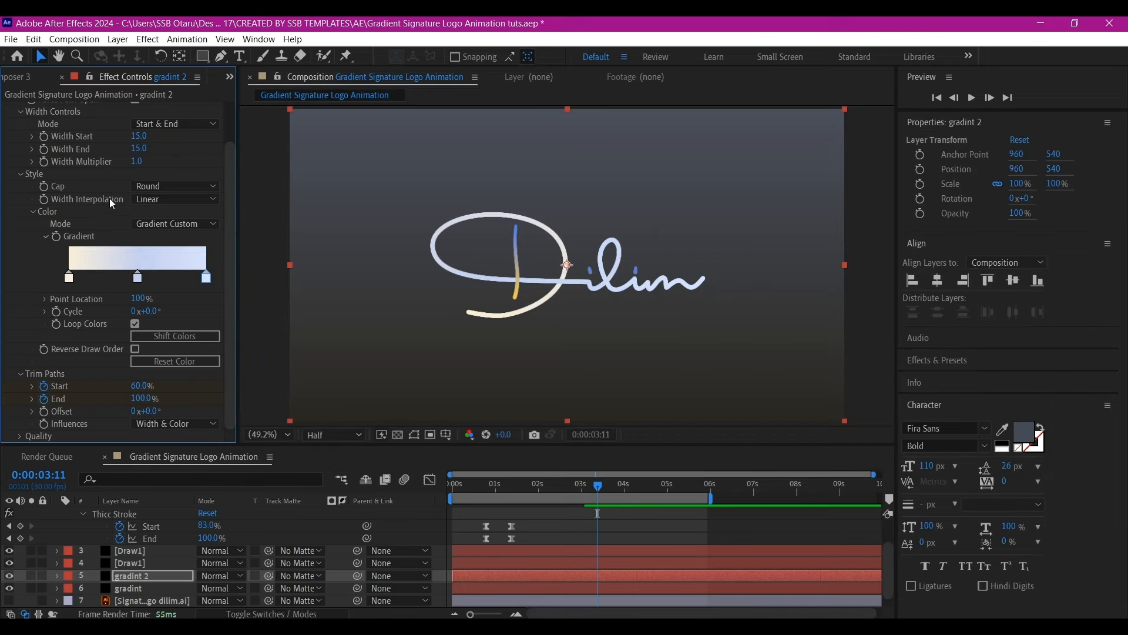
# - Set the gradint 2 stroke's Width Start and Width End to 2
pyautogui.scroll(3, 112, 203)
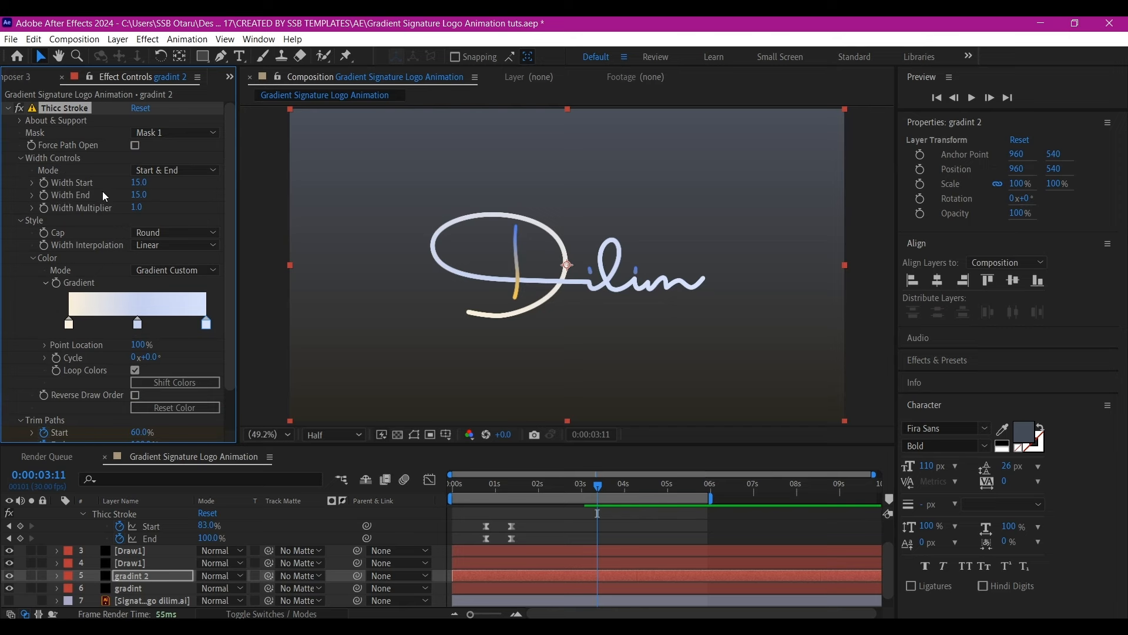
pyautogui.click(135, 182)
pyautogui.write('2')
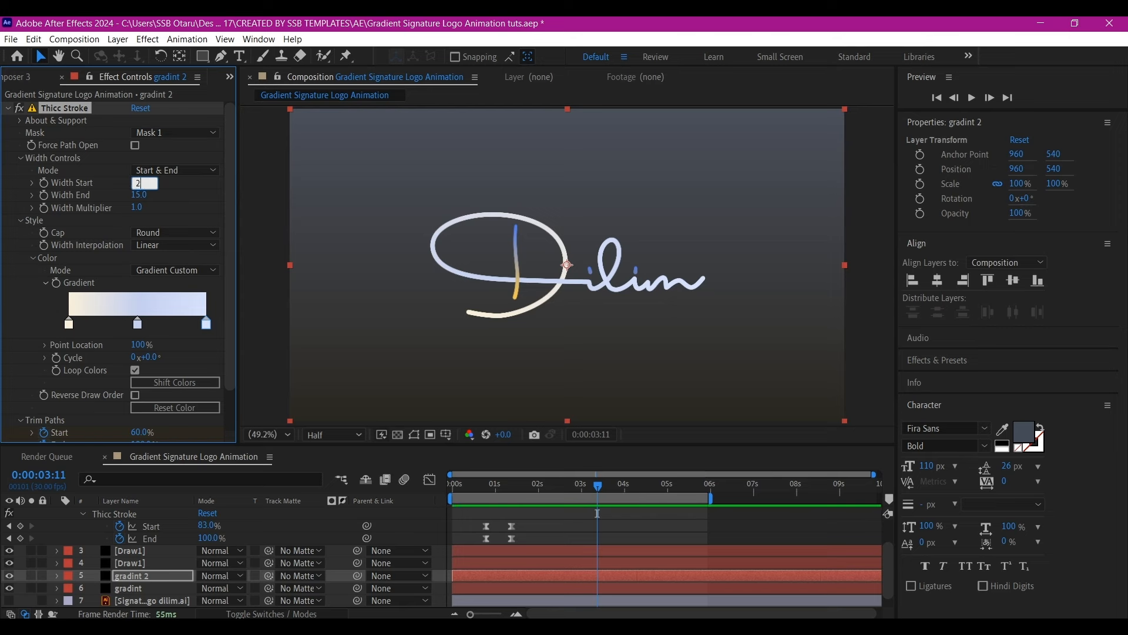
pyautogui.press('Return')
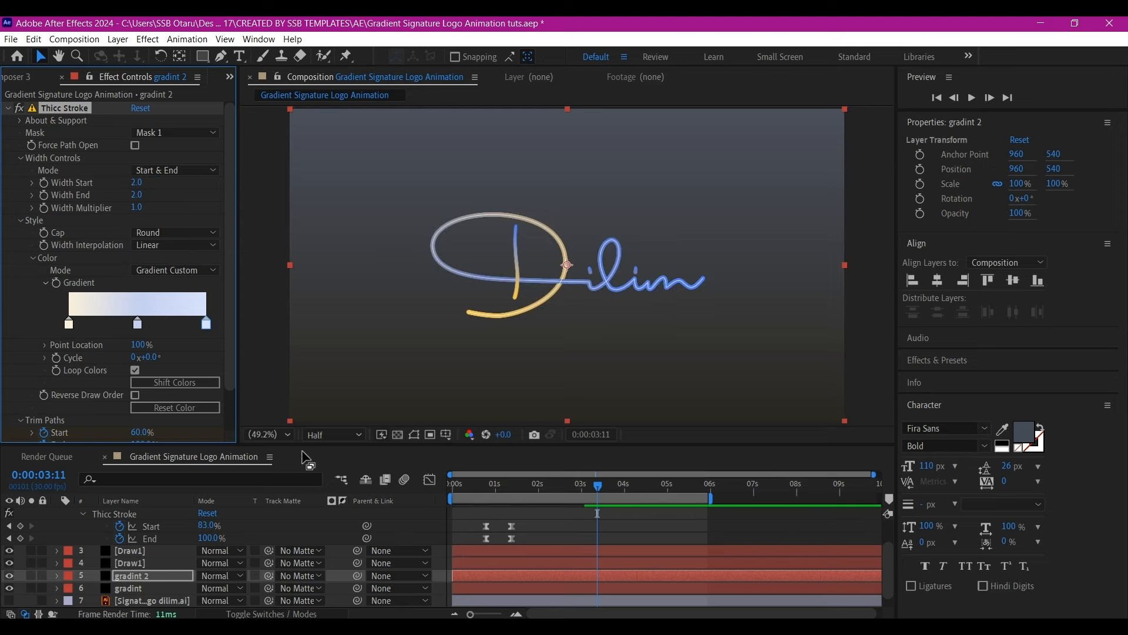
# - Nudge the gradint 2 layer up and slightly right to position 964, 520, offsetting the thin line from the main stroke
pyautogui.click(161, 574)
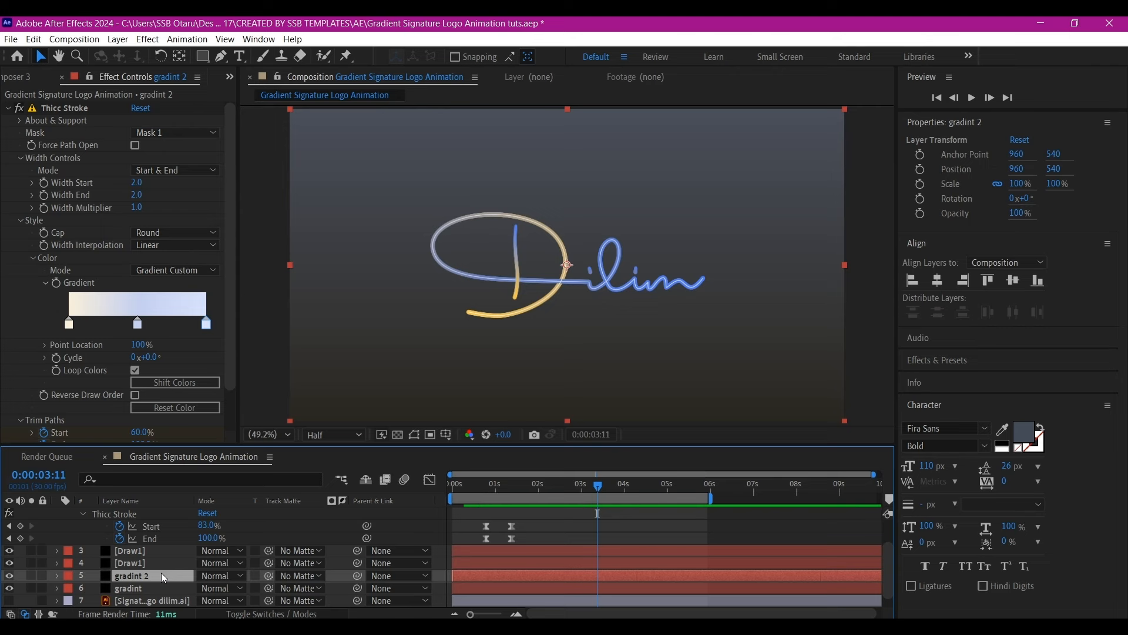
pyautogui.hotkey('shift', 'Up')
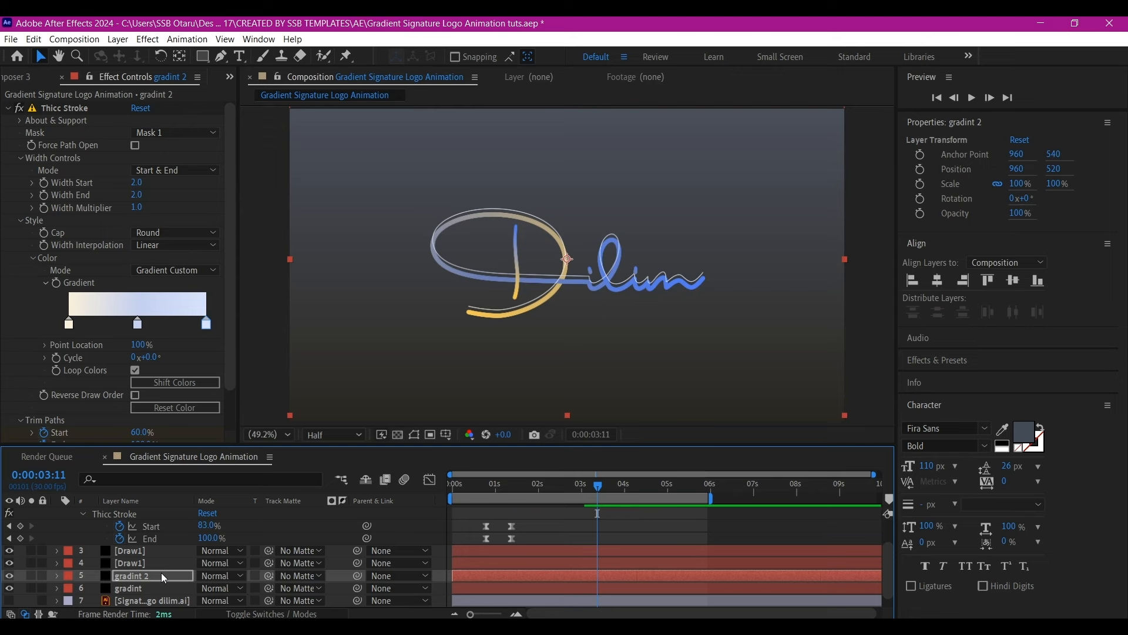
pyautogui.press('Right')
pyautogui.press('Right')
pyautogui.press('Right')
pyautogui.press('Right')
pyautogui.press('Right')
pyautogui.press('Right')
pyautogui.press('Right')
pyautogui.press('Right')
pyautogui.press('Right')
pyautogui.press('Right')
pyautogui.press('Right')
pyautogui.press('Right')
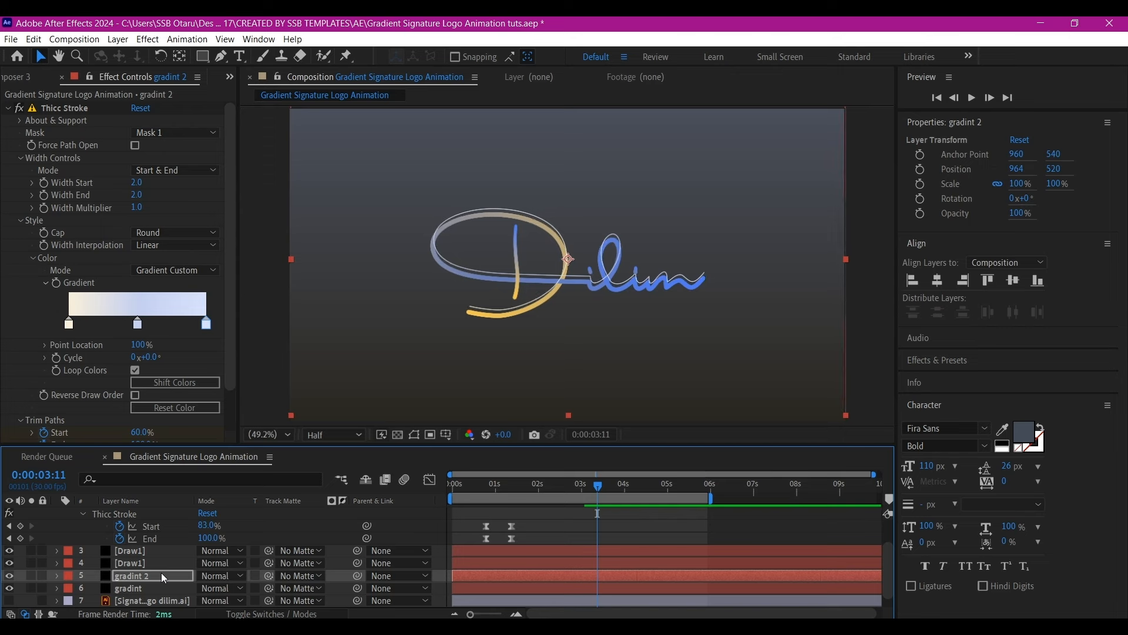
pyautogui.press('Right')
pyautogui.press('Right')
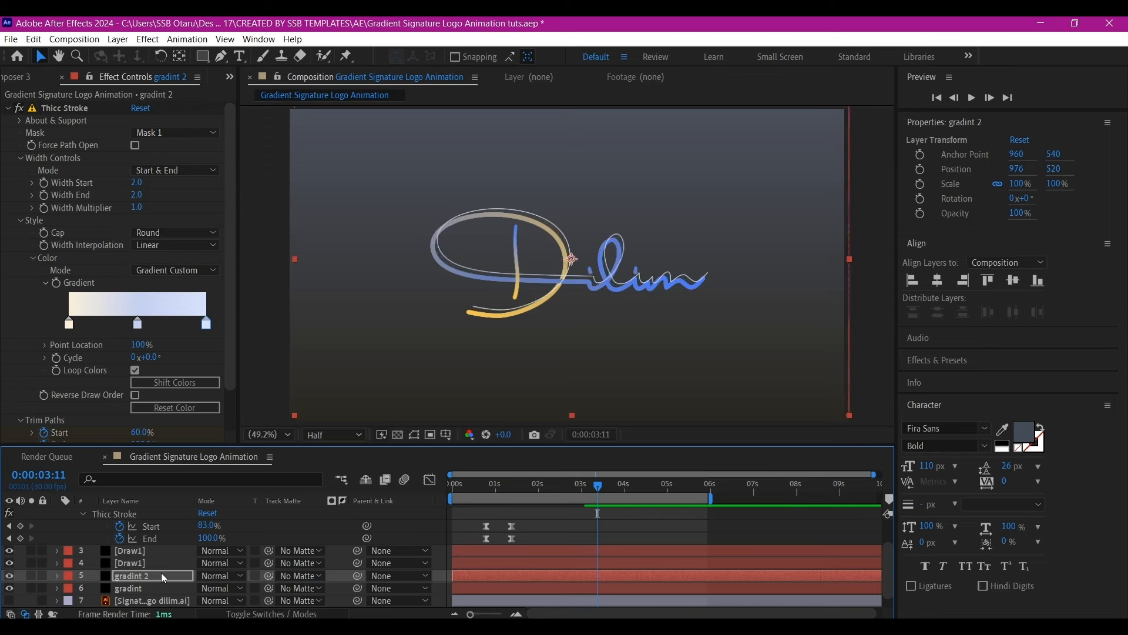
pyautogui.press('Left')
pyautogui.press('Left')
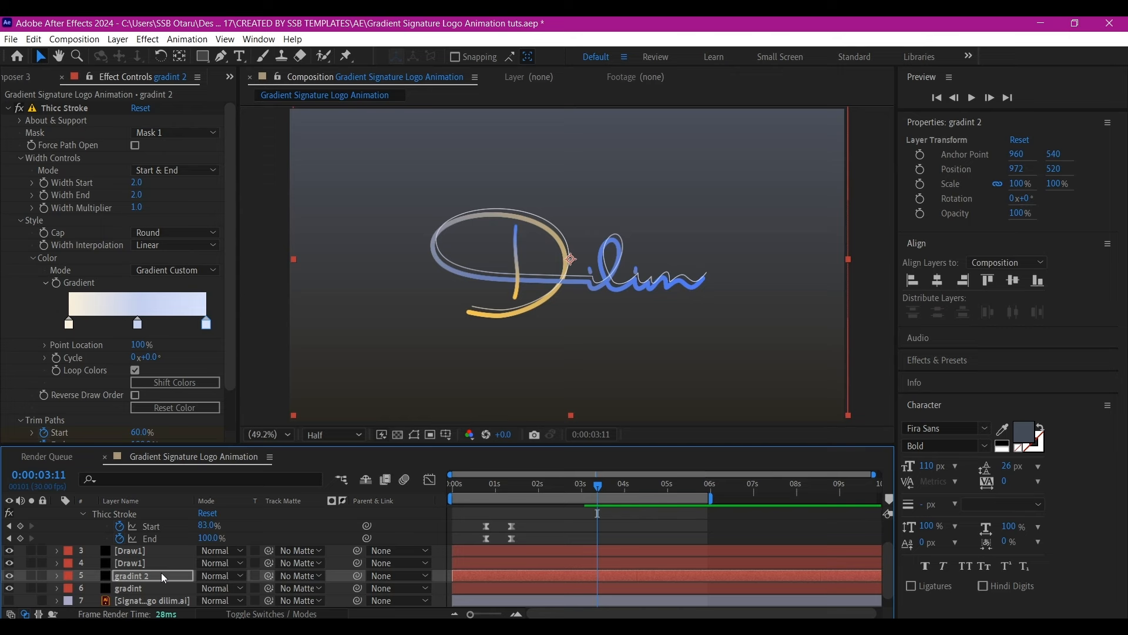
pyautogui.press('Left')
pyautogui.press('Left')
pyautogui.press('Left')
pyautogui.press('Left')
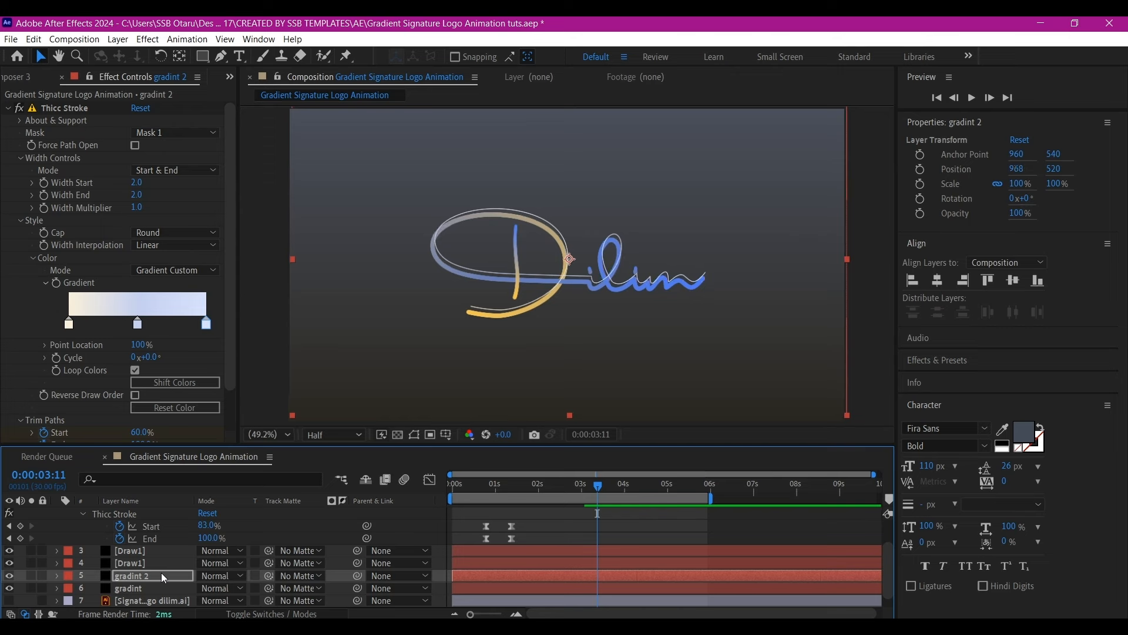
pyautogui.press('Left')
pyautogui.press('Left')
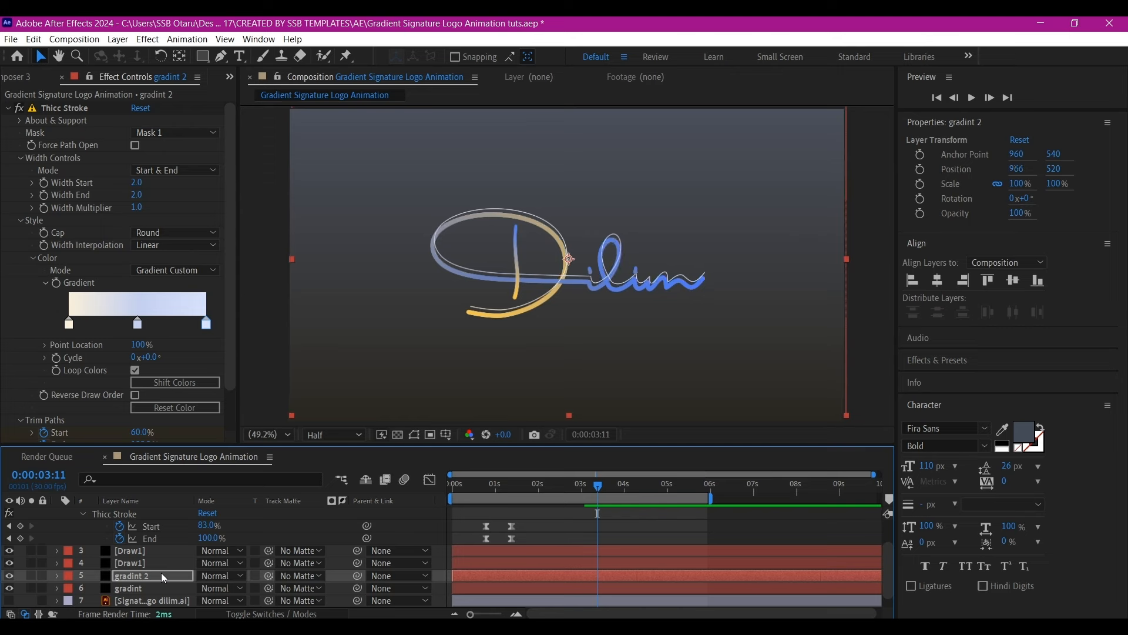
pyautogui.press('Left')
pyautogui.press('Left')
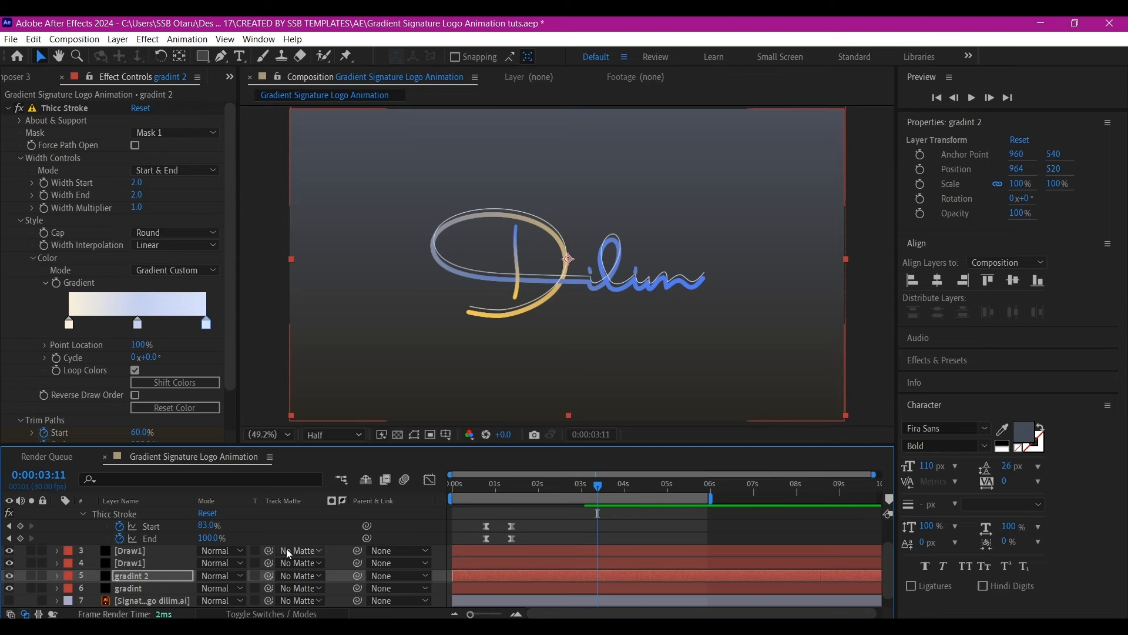
# - Reveal the gradint 2 keyframes, delay its trim Start and End animation slightly, and move the ending keyframes to 0:00:02:22
pyautogui.press('u')
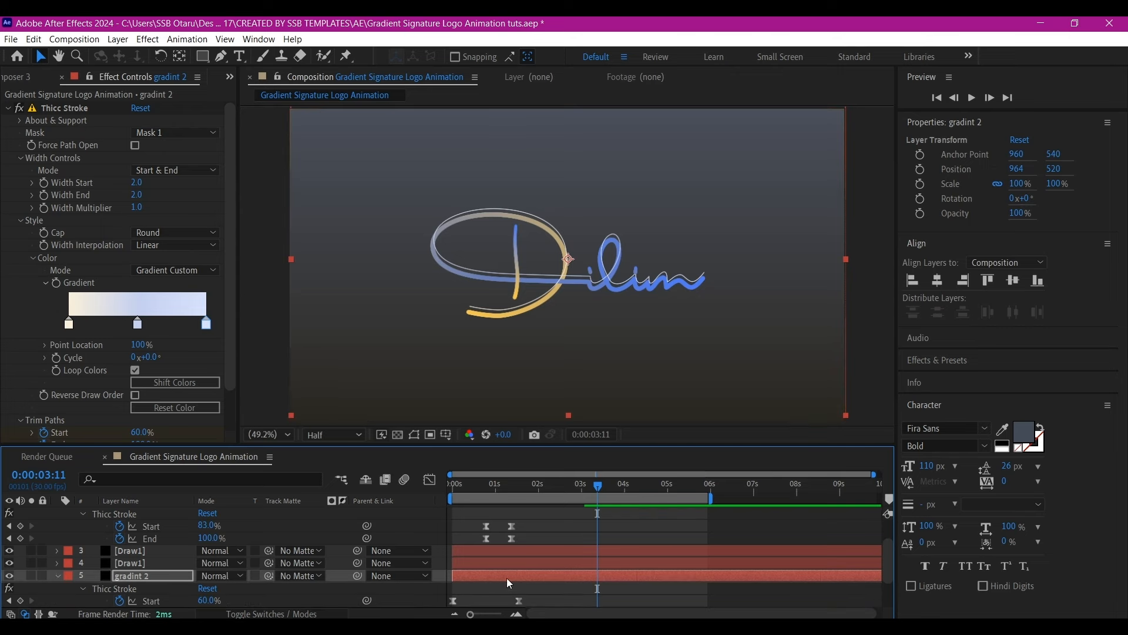
pyautogui.scroll(-1, 510, 570)
pyautogui.moveTo(537, 553)
pyautogui.mouseDown()
pyautogui.moveTo(446, 586)
pyautogui.moveTo(467, 582)
pyautogui.mouseUp()
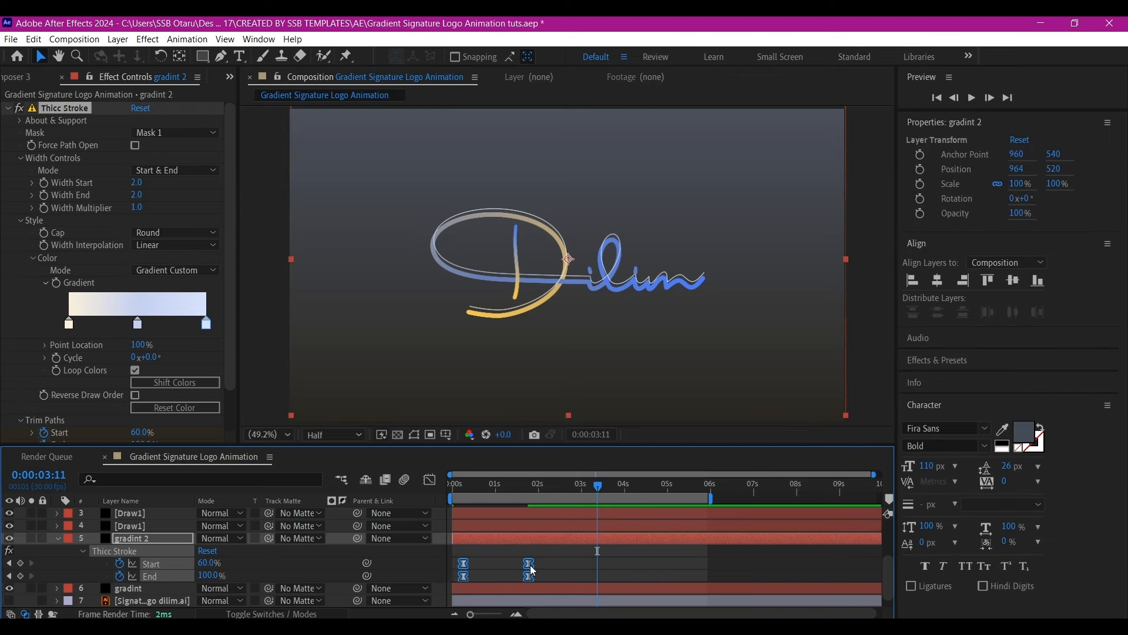
pyautogui.moveTo(531, 568); pyautogui.dragTo(539, 567)
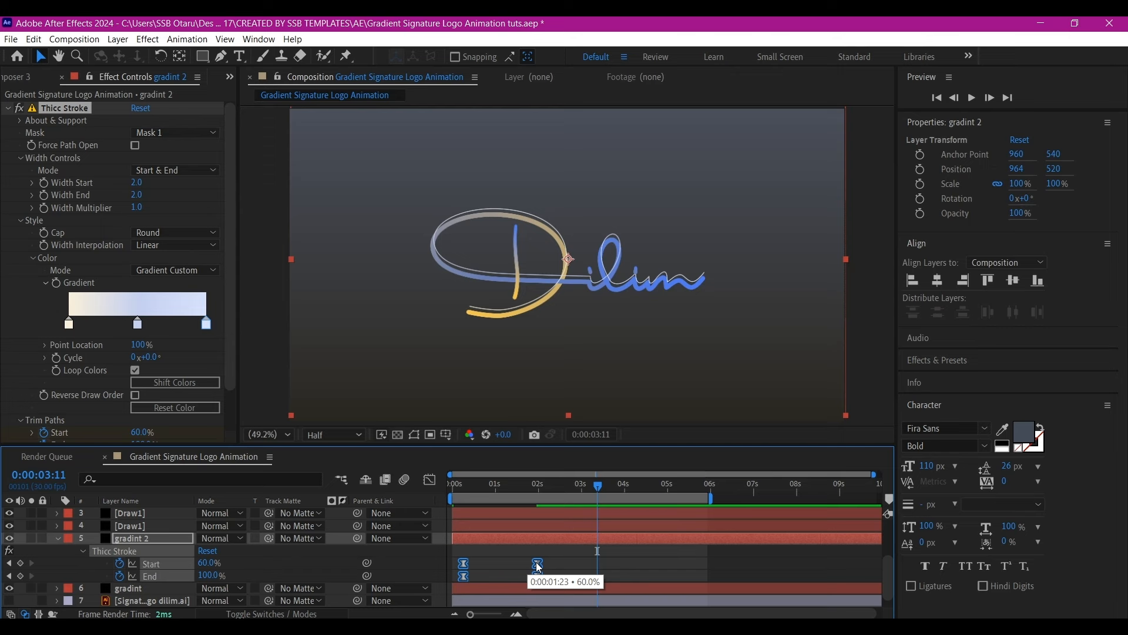
pyautogui.moveTo(539, 568); pyautogui.dragTo(572, 562)
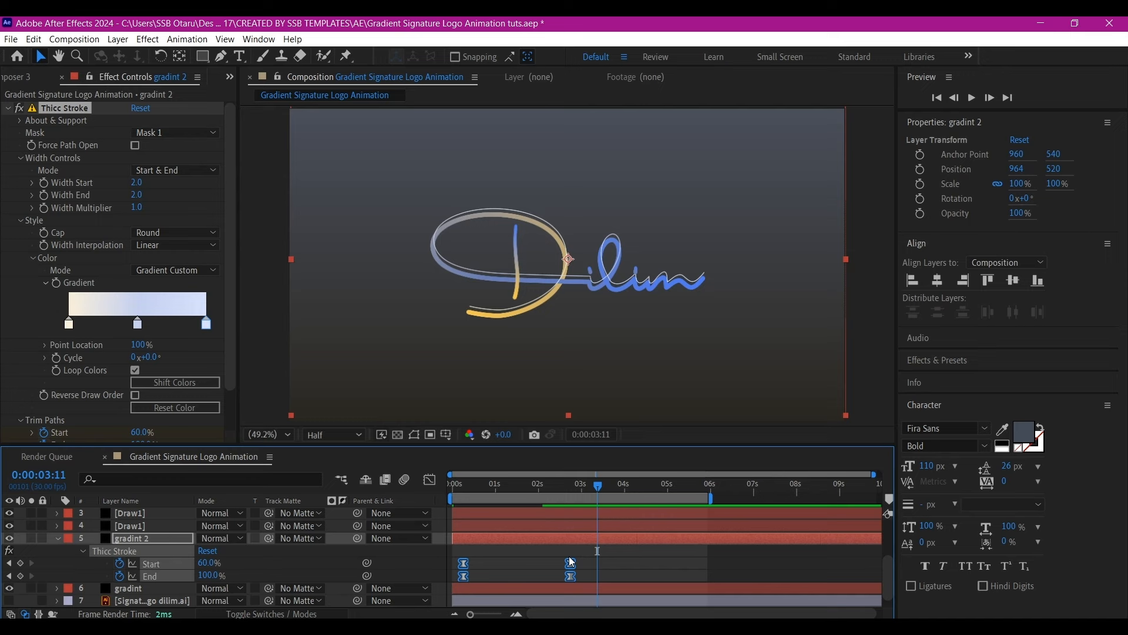
# - Play back the animation from the first frame to check the thin offset line's timing
pyautogui.click(442, 486)
pyautogui.press('space')
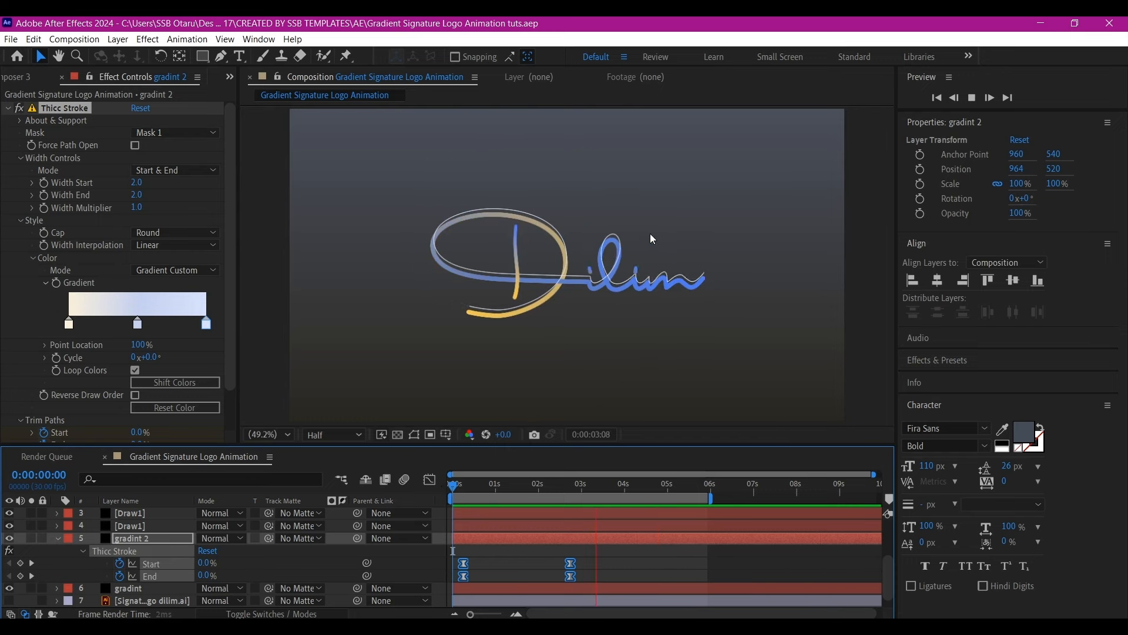
pyautogui.press('space')
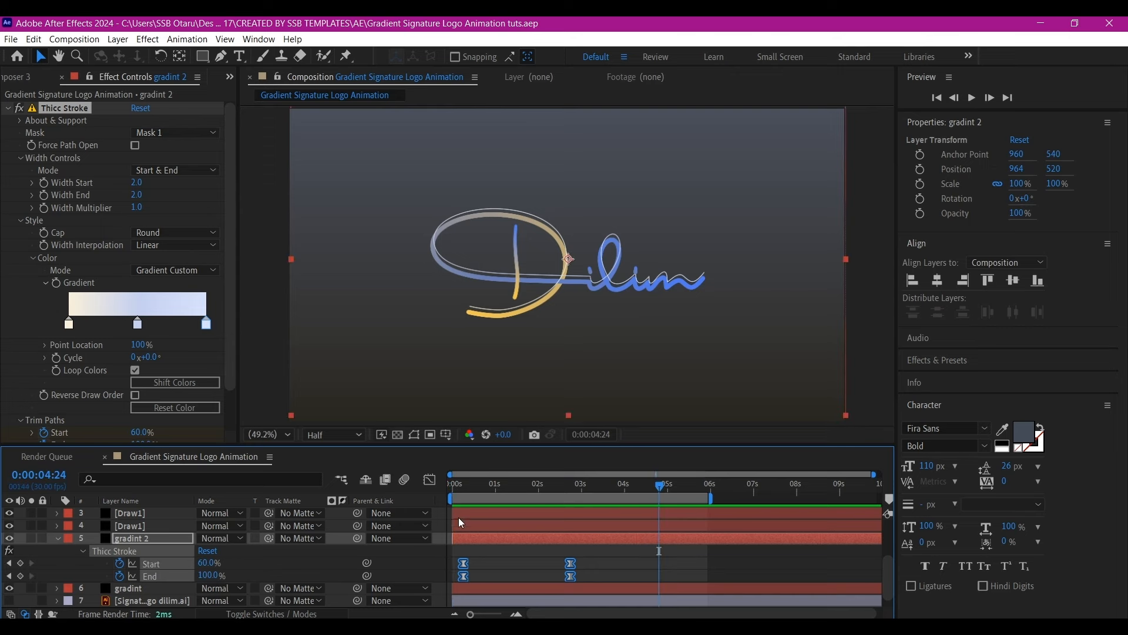
# - Set the trim Start of gradint 2 to 100% at its 0:00:02:22 keyframe, and play back from the first frame
pyautogui.click(317, 565)
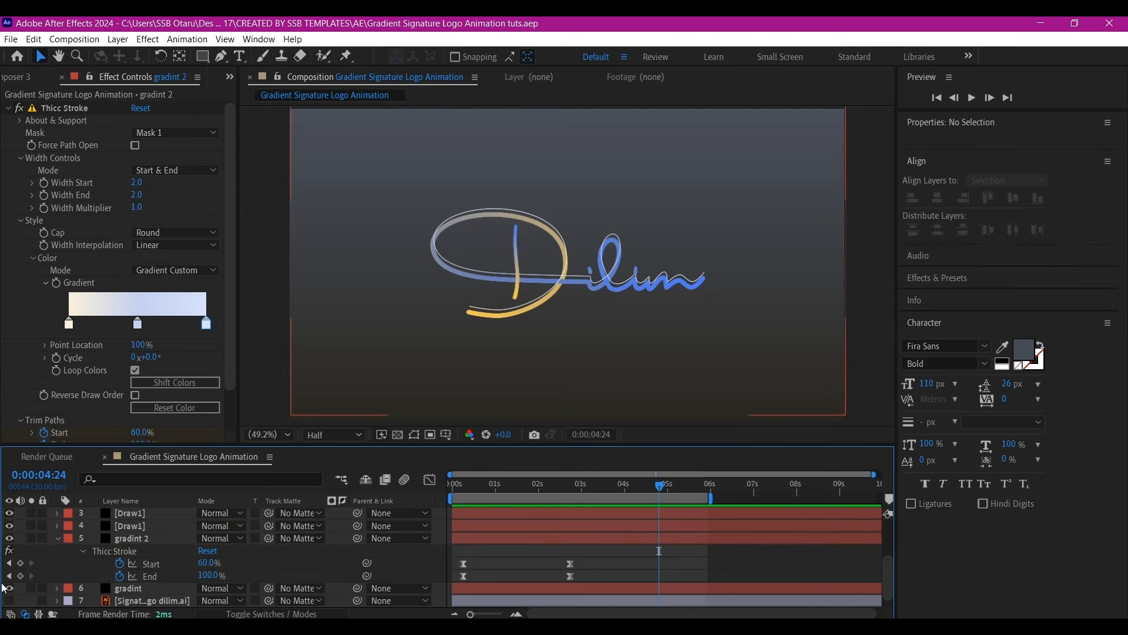
pyautogui.click(9, 563)
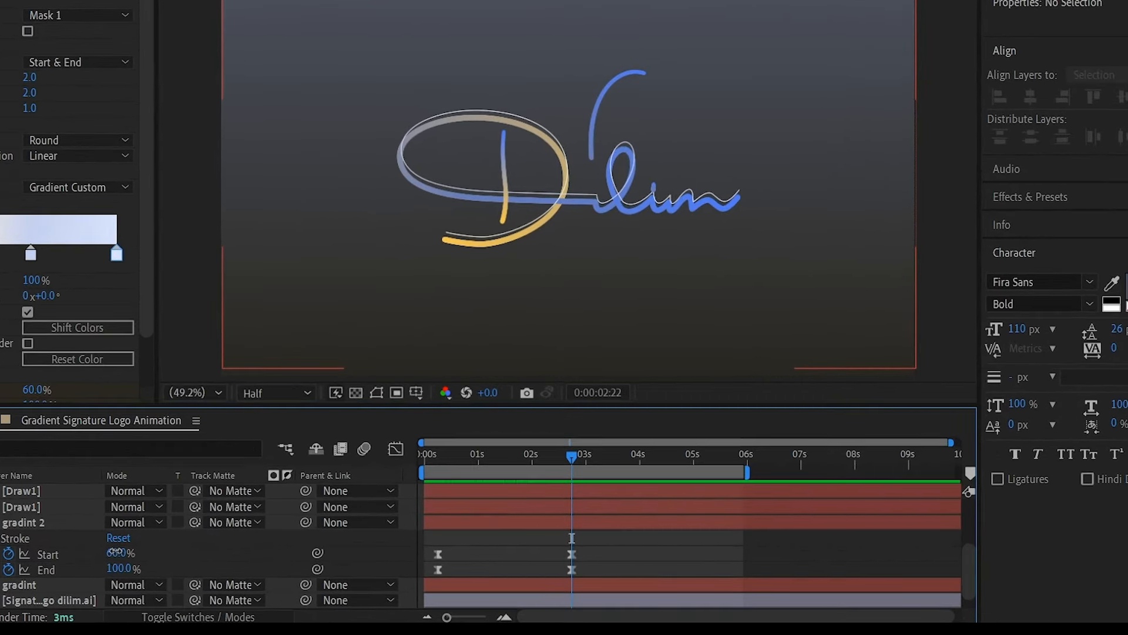
pyautogui.moveTo(115, 556); pyautogui.dragTo(176, 555)
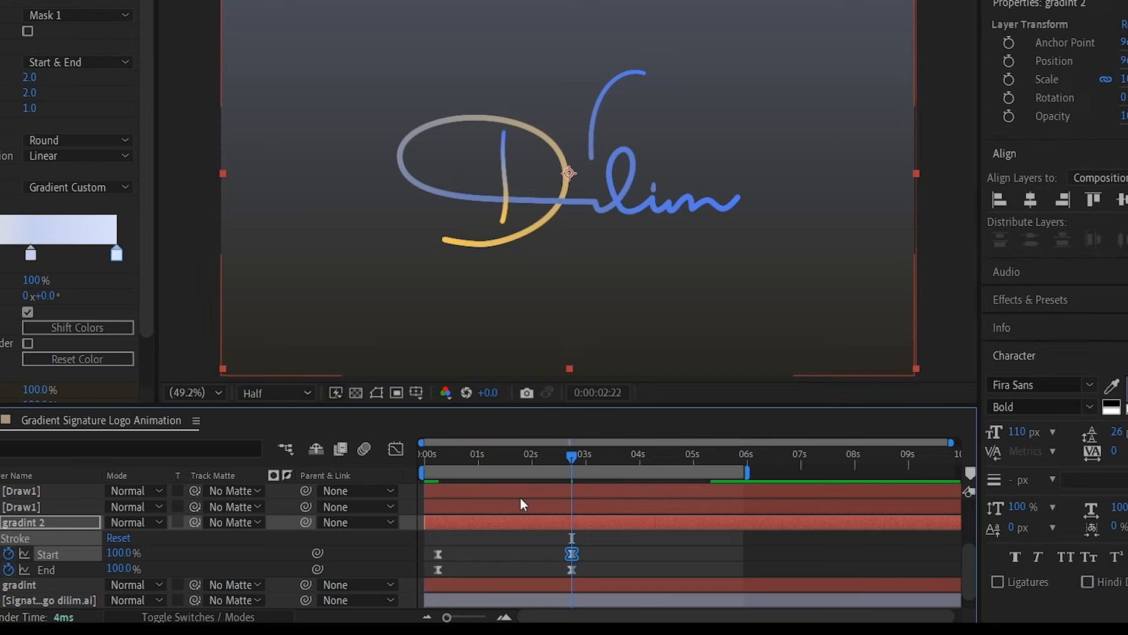
pyautogui.moveTo(458, 457); pyautogui.dragTo(383, 456)
pyautogui.press('space')
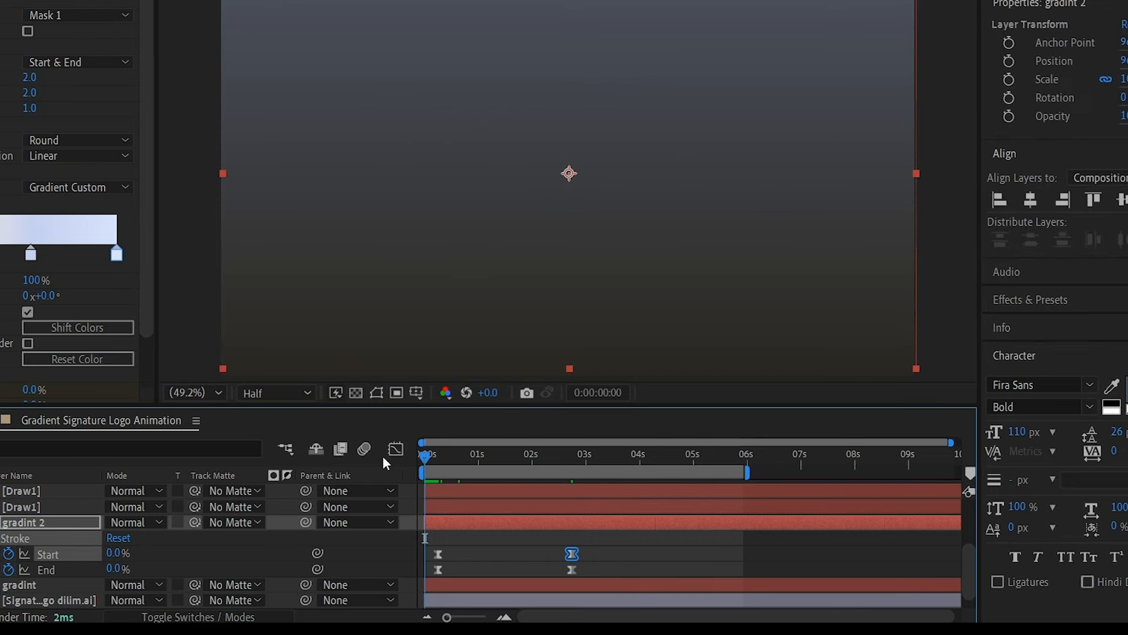